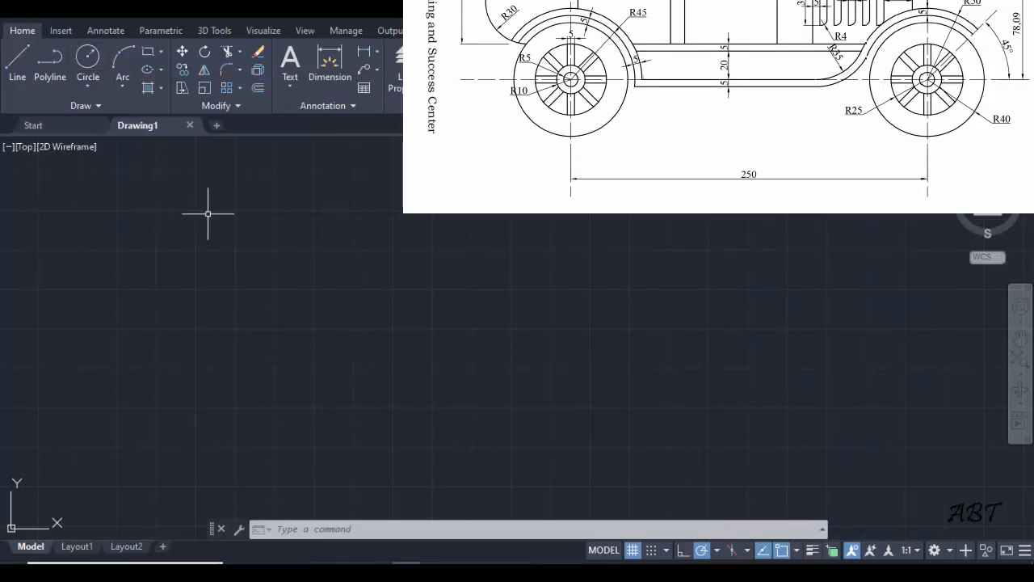
Step: Draw a circle of radius 5 in the empty drawing area as the wheel's innermost hub circle
{"action": "left_click", "coordinate": [88, 59]}
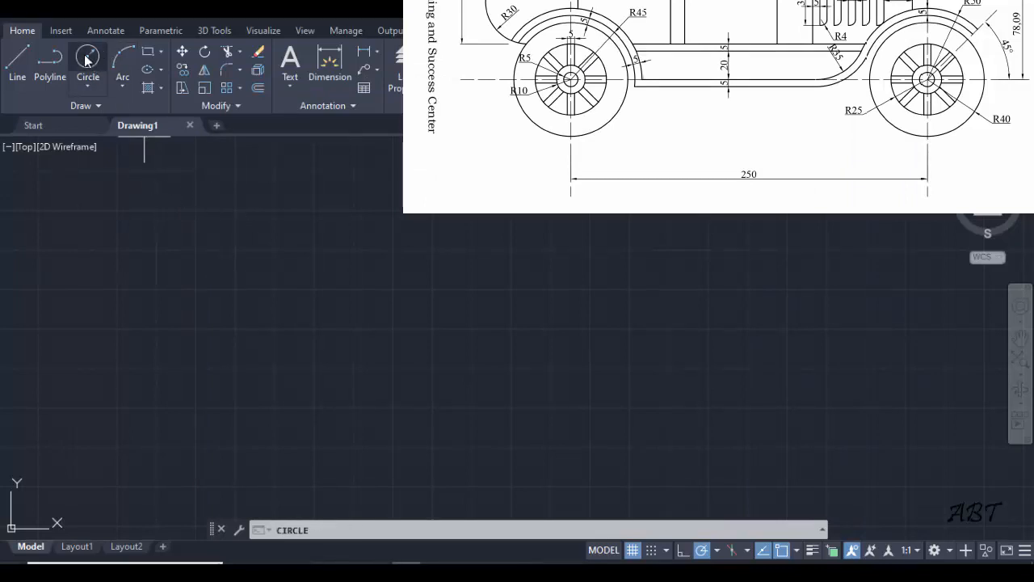
{"action": "left_click", "coordinate": [373, 304]}
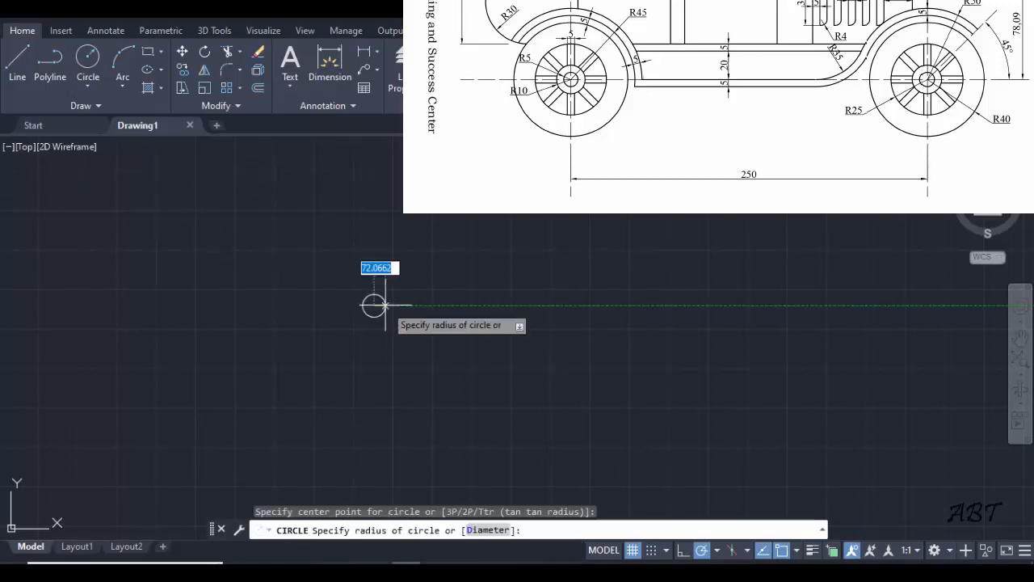
{"action": "type", "text": "5"}
{"action": "key", "text": "Return"}
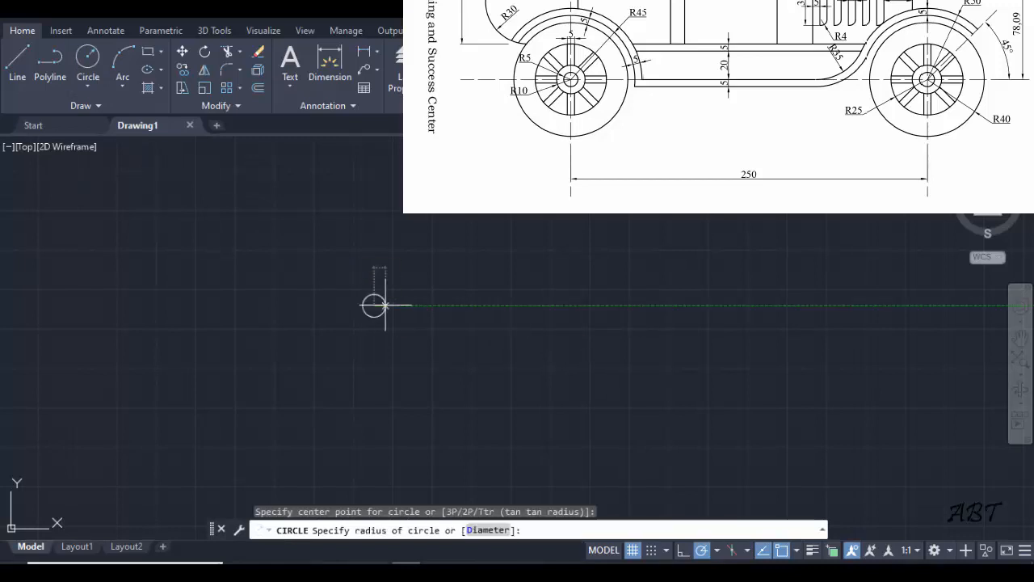
Step: Draw a circle of radius 10 concentric with the small hub circle
{"action": "scroll", "coordinate": [378, 296], "scroll_direction": "up", "scroll_amount": 10}
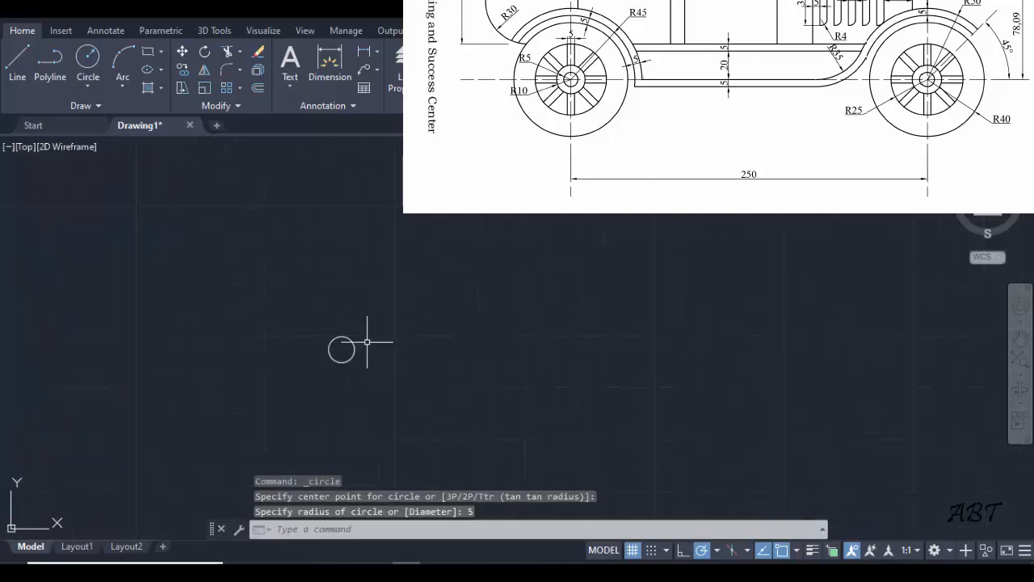
{"action": "middle_click_drag", "start_coordinate": [345, 361], "coordinate": [422, 296]}
{"action": "scroll", "coordinate": [397, 288], "scroll_direction": "down", "scroll_amount": 2}
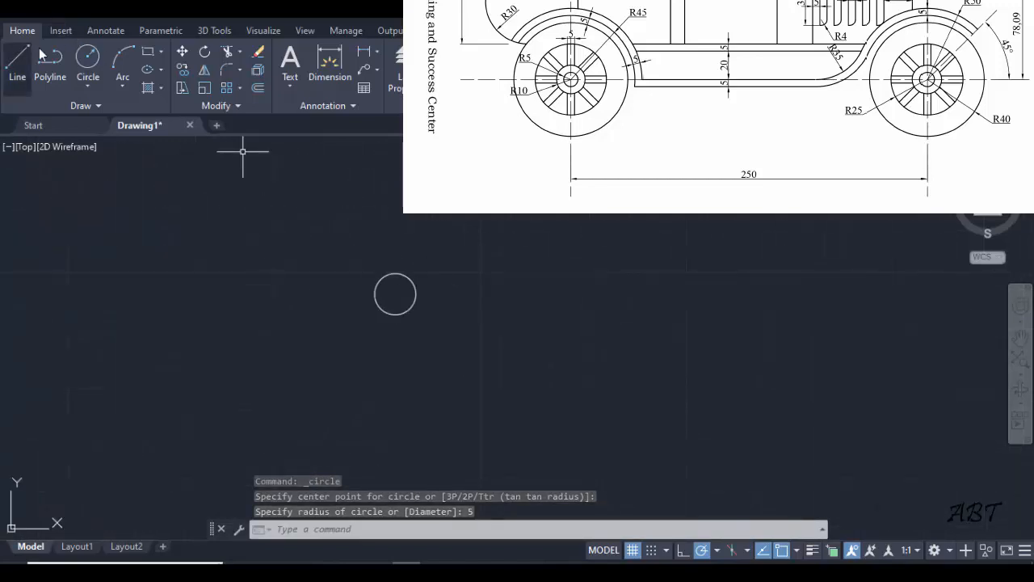
{"action": "left_click", "coordinate": [86, 56]}
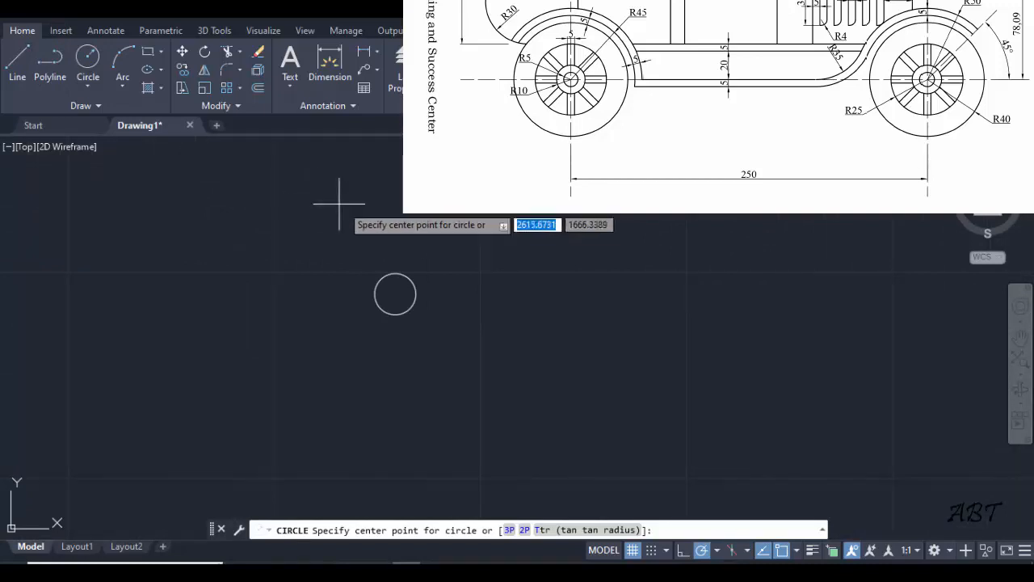
{"action": "left_click", "coordinate": [395, 294]}
{"action": "type", "text": "5"}
{"action": "key", "text": "Return"}
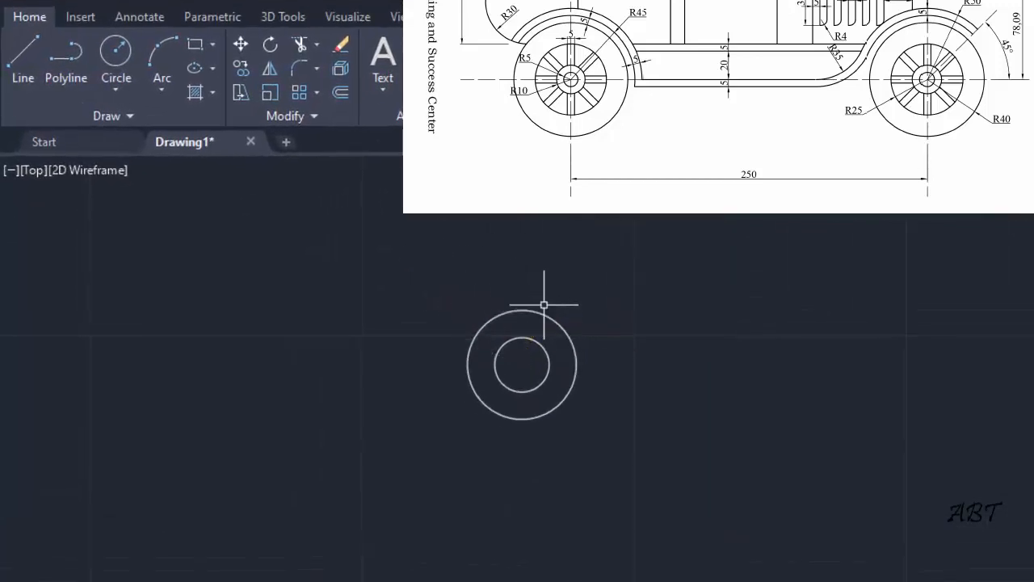
Step: Draw a circle of radius 25 around the same centre for the wheel rim
{"action": "key", "text": "Return"}
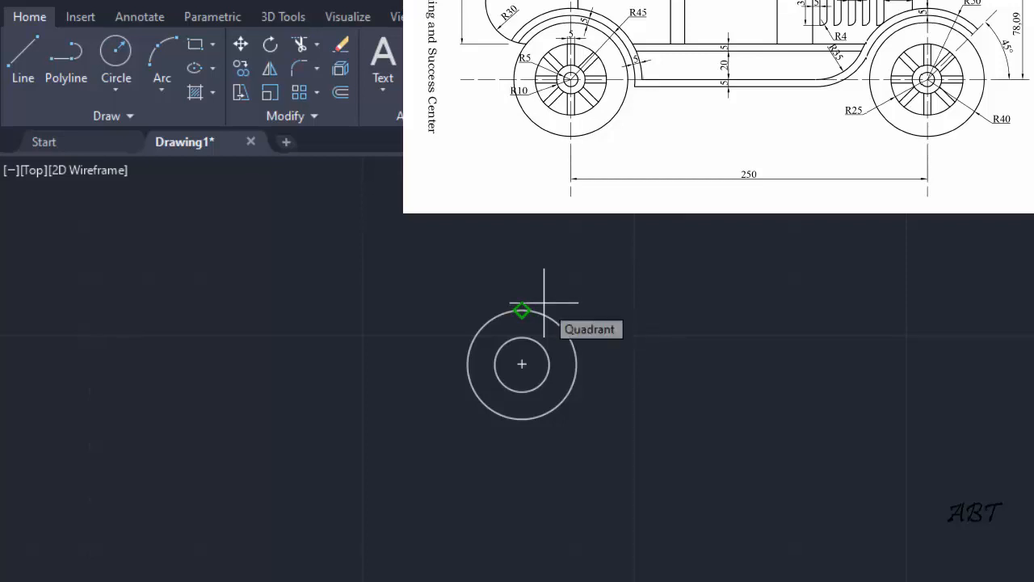
{"action": "left_click", "coordinate": [118, 51]}
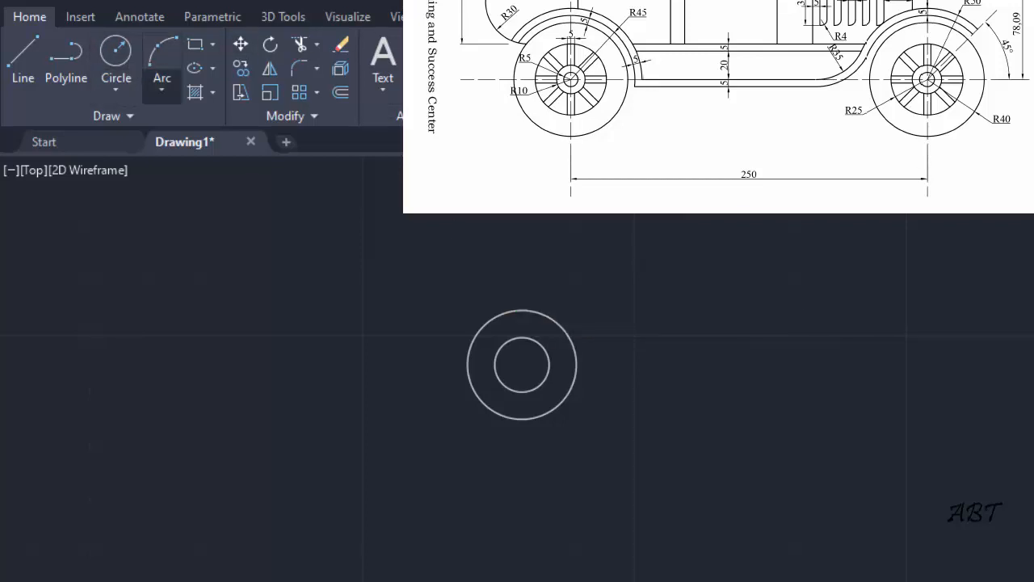
{"action": "left_click", "coordinate": [522, 364]}
{"action": "type", "text": "2"}
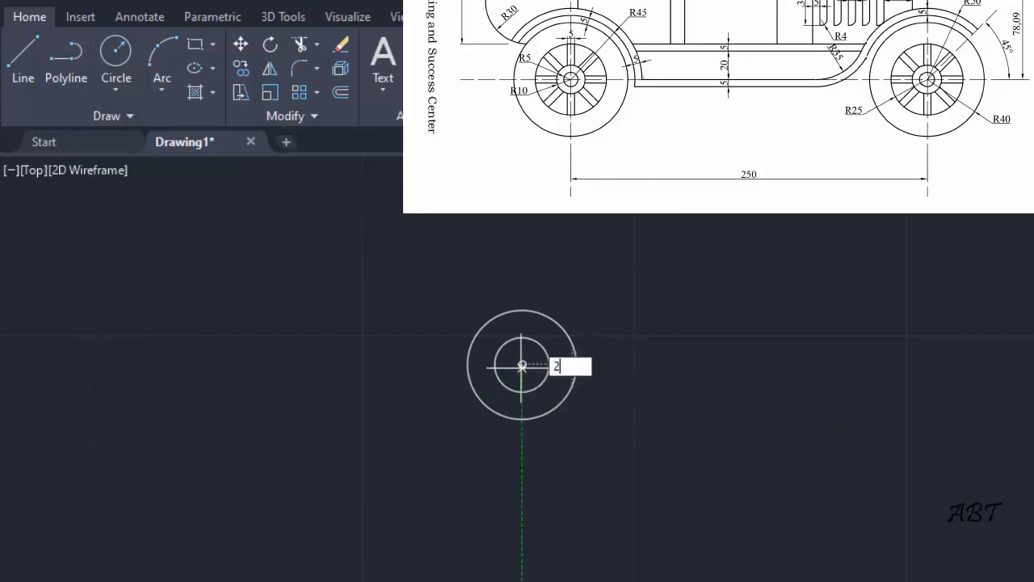
{"action": "type", "text": "5"}
{"action": "key", "text": "Return"}
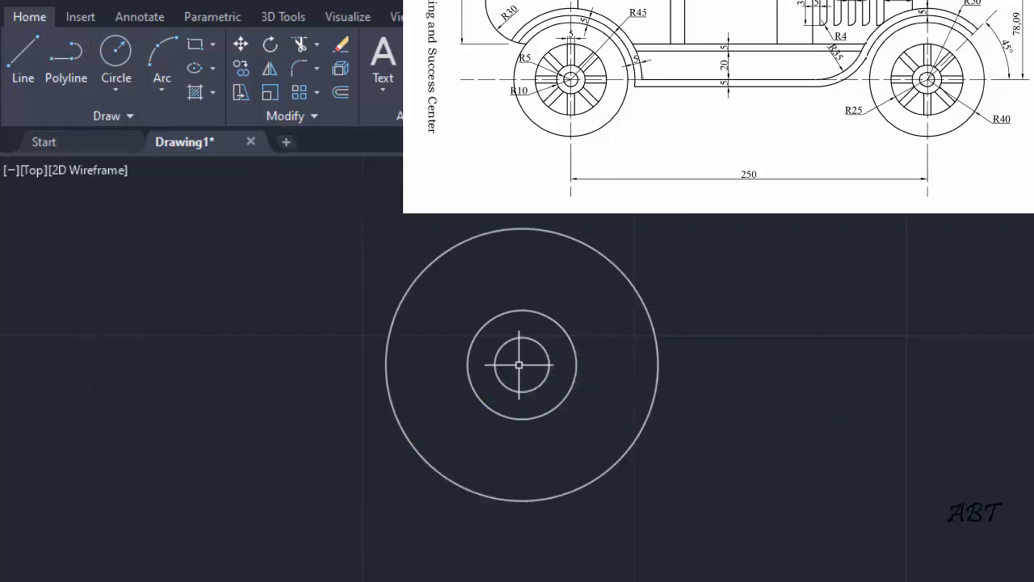
Step: Draw a concentric circle of radius 40 for the outer edge of the tyre
{"action": "key", "text": "Return"}
{"action": "left_click", "coordinate": [522, 364]}
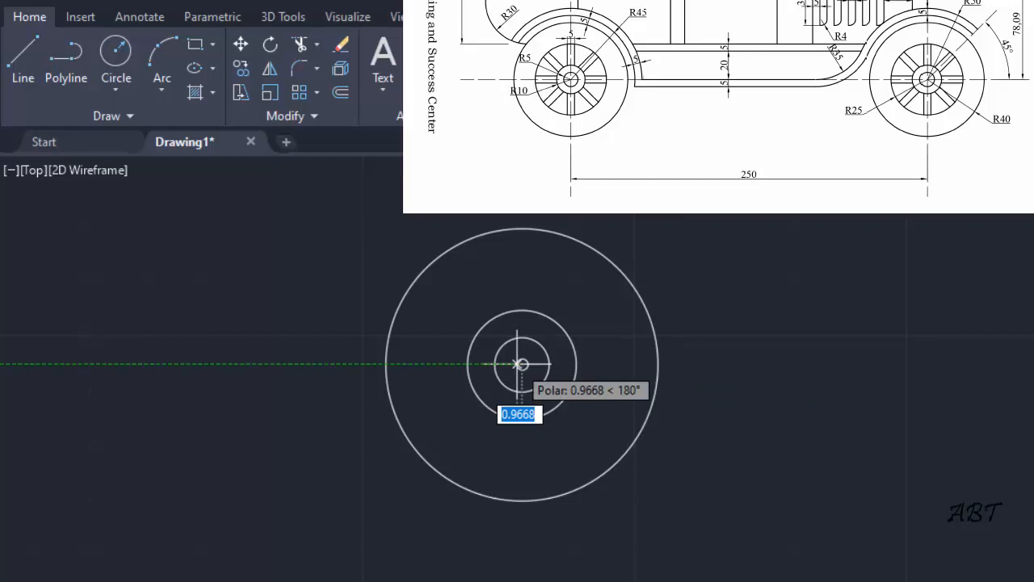
{"action": "type", "text": "40"}
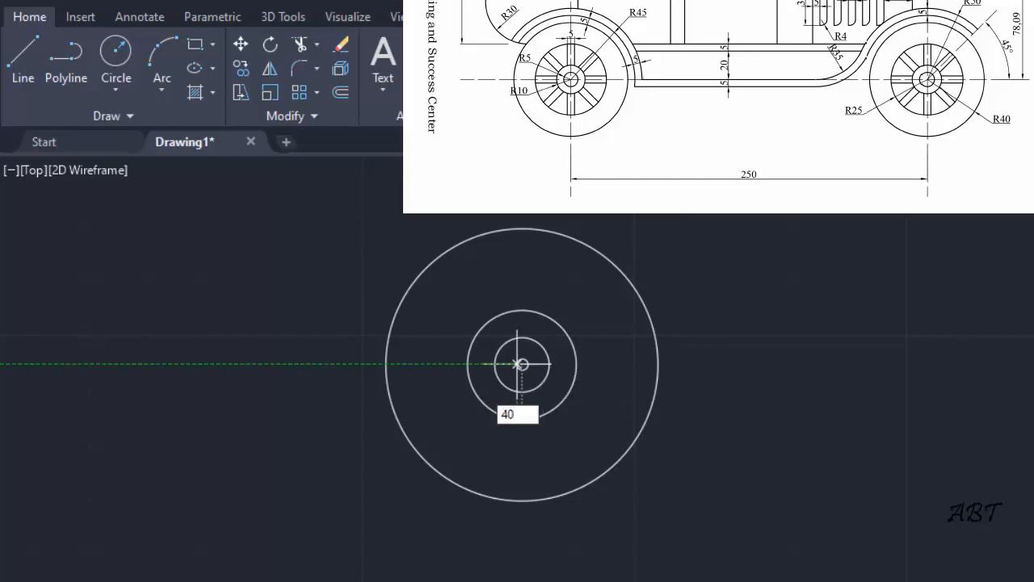
{"action": "key", "text": "Return"}
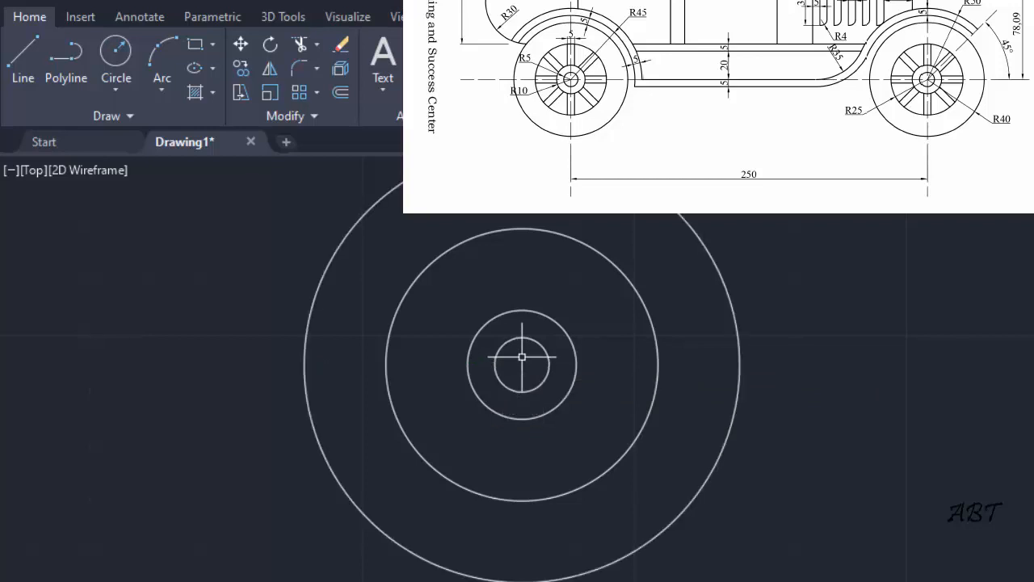
Step: Draw a vertical line from the wheel's centre up to the top quadrant of the outermost circle
{"action": "scroll", "coordinate": [543, 330], "scroll_direction": "down", "scroll_amount": 2}
{"action": "middle_click_drag", "start_coordinate": [557, 328], "coordinate": [573, 353]}
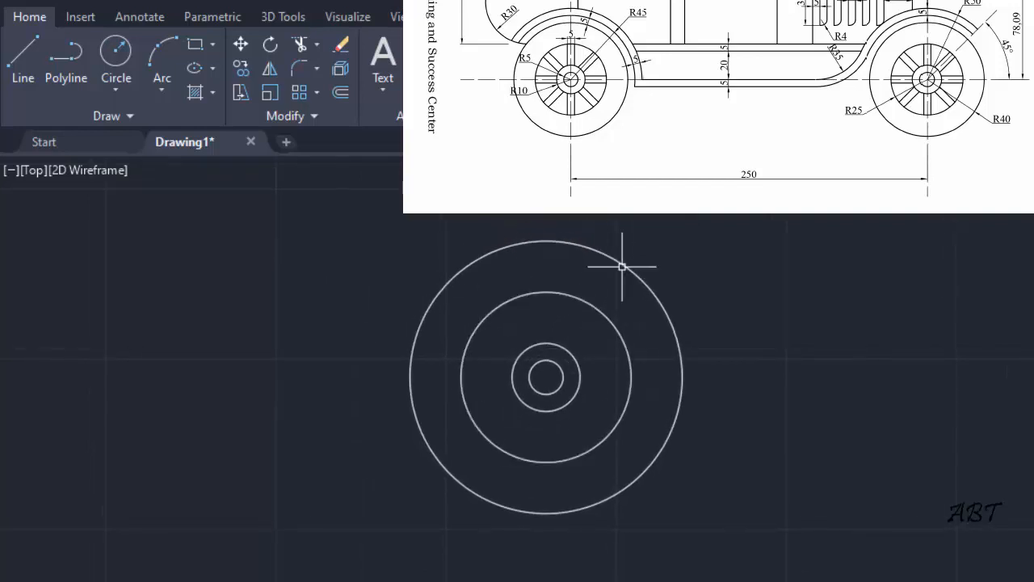
{"action": "left_click", "coordinate": [27, 59]}
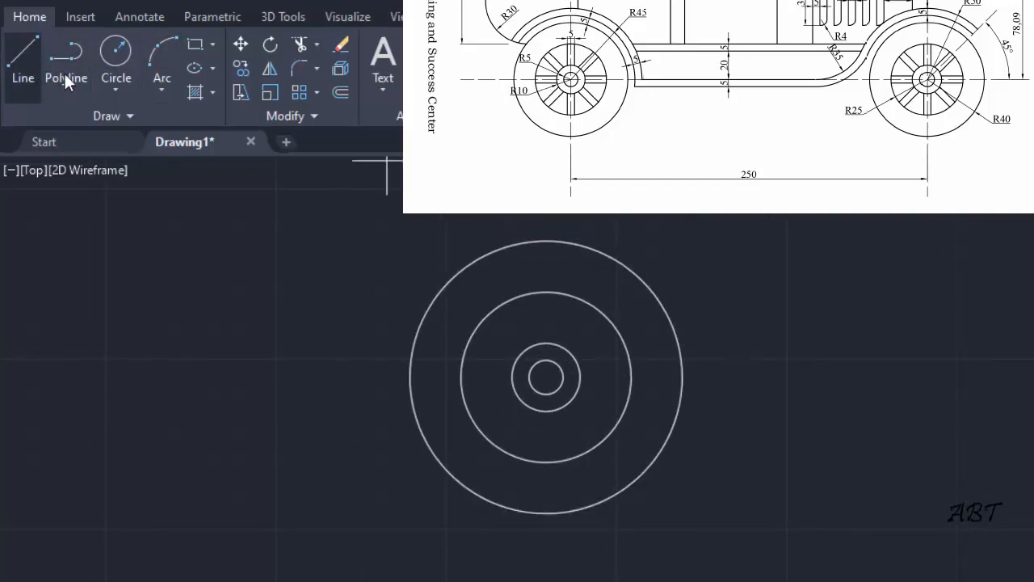
{"action": "left_click", "coordinate": [546, 377]}
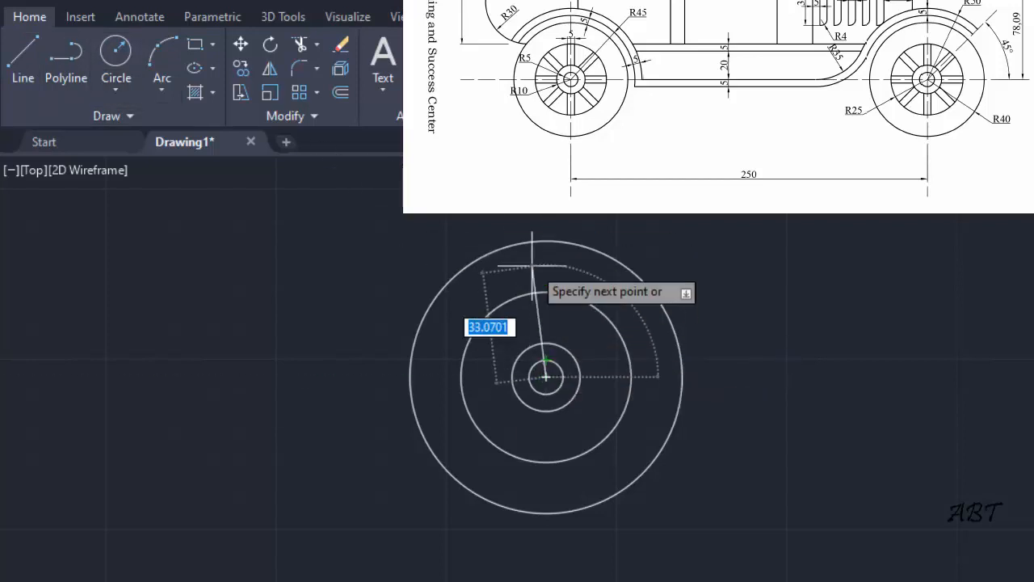
{"action": "left_click", "coordinate": [546, 240]}
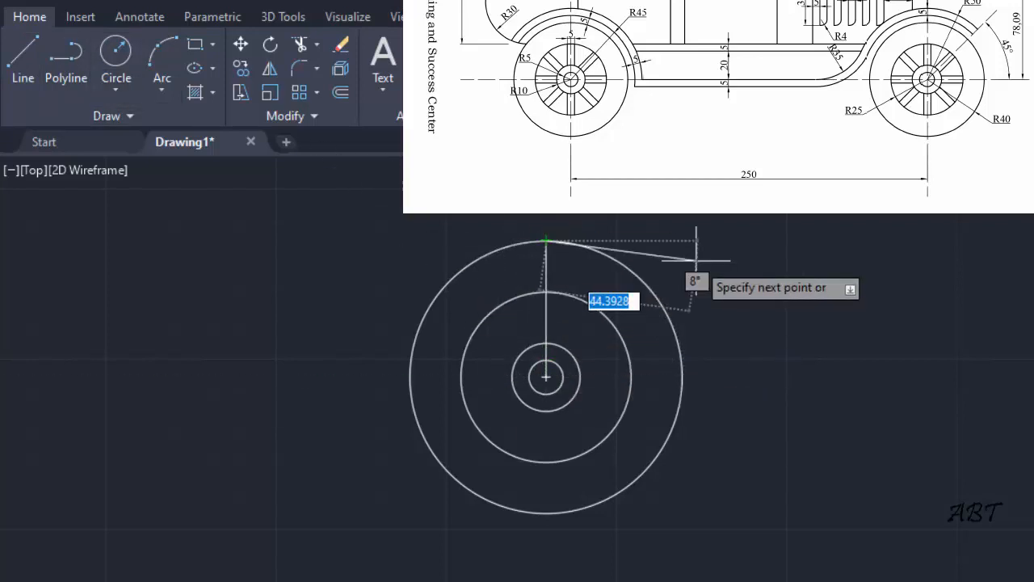
{"action": "key", "text": "Return"}
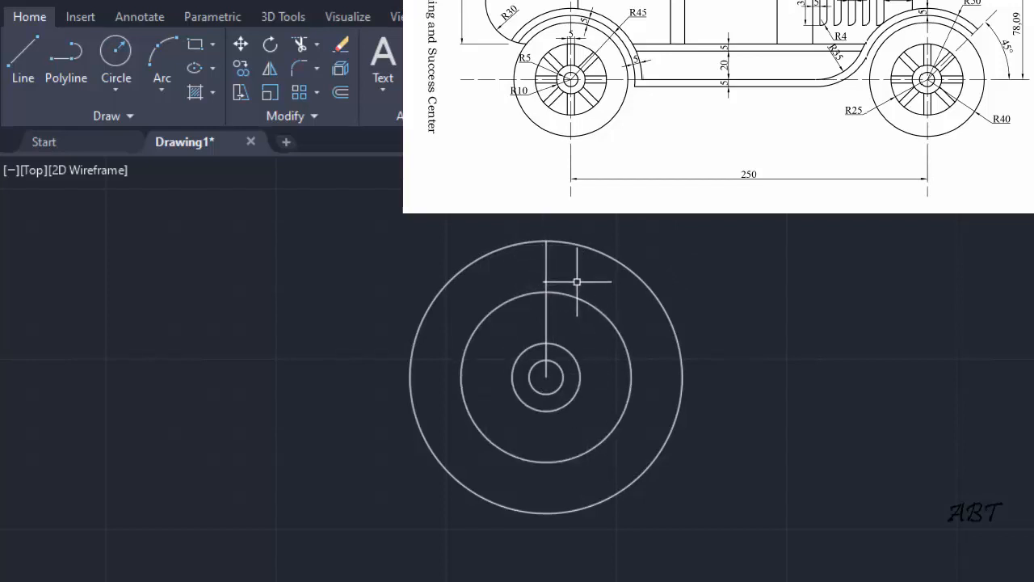
Step: Offset the vertical line by 2.5 to both sides to form the spoke edges
{"action": "left_click", "coordinate": [344, 91]}
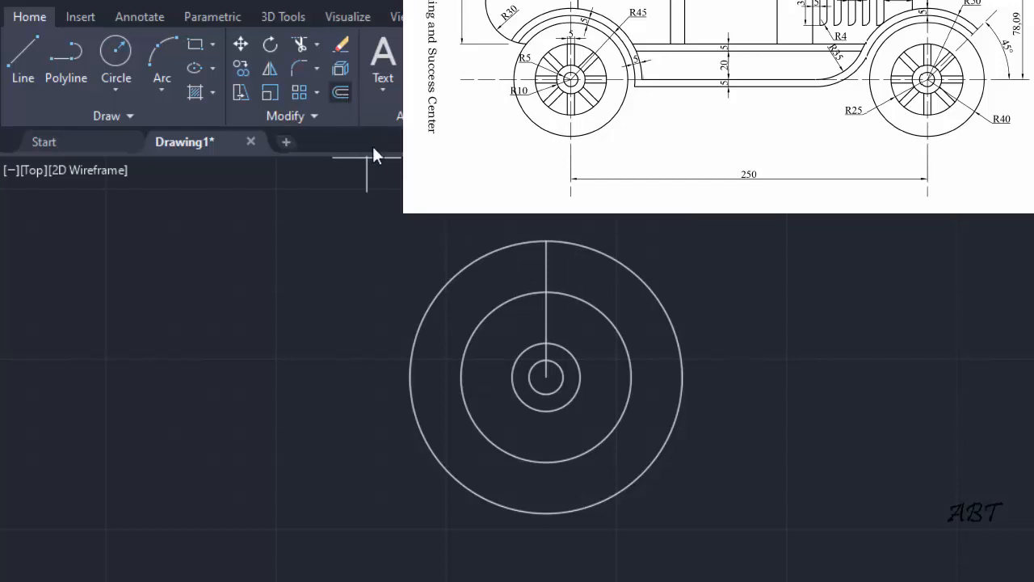
{"action": "type", "text": "2.5"}
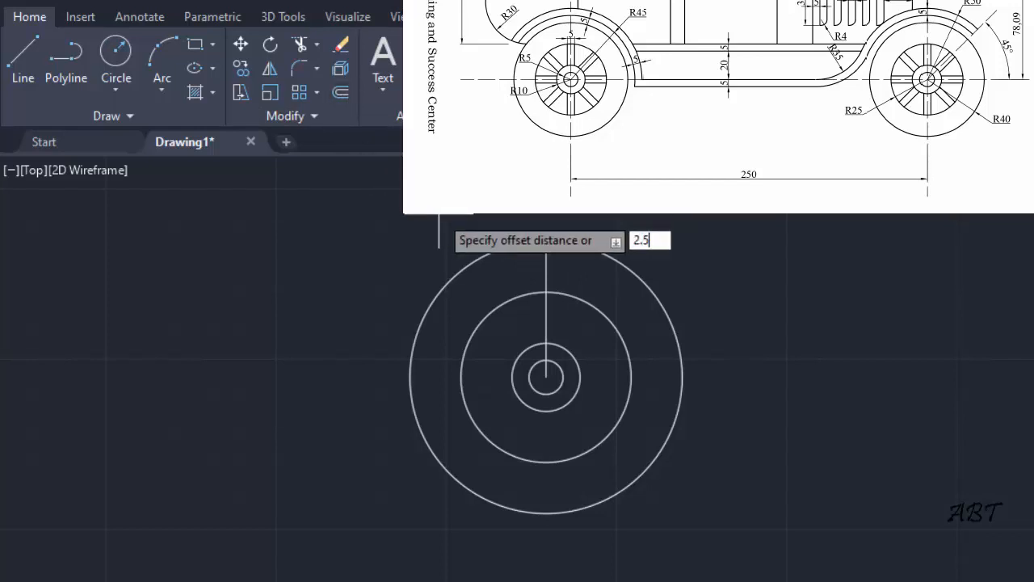
{"action": "key", "text": "Return"}
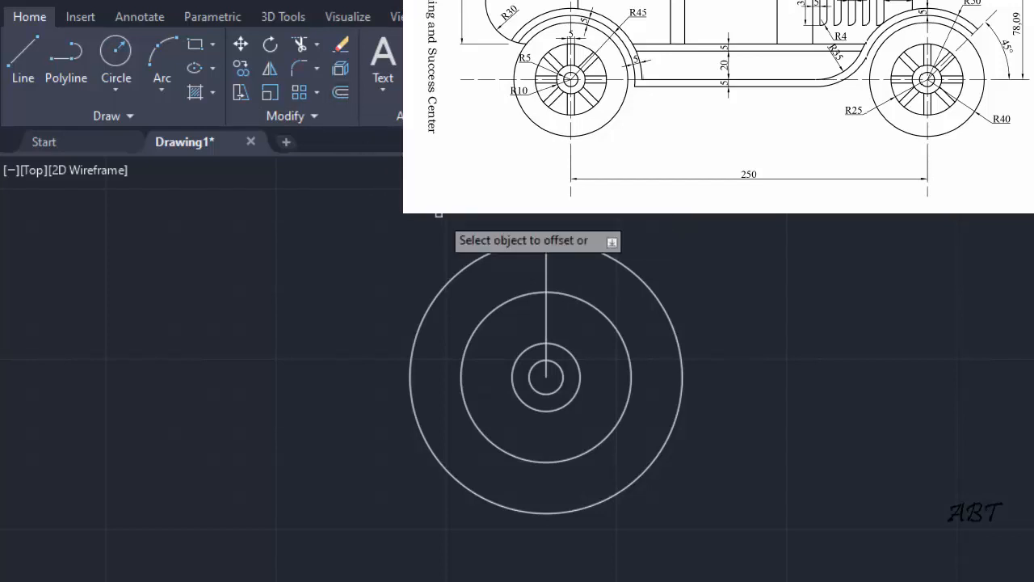
{"action": "left_click", "coordinate": [546, 272]}
{"action": "left_click", "coordinate": [560, 272]}
{"action": "scroll", "coordinate": [562, 272], "scroll_direction": "up", "scroll_amount": 4}
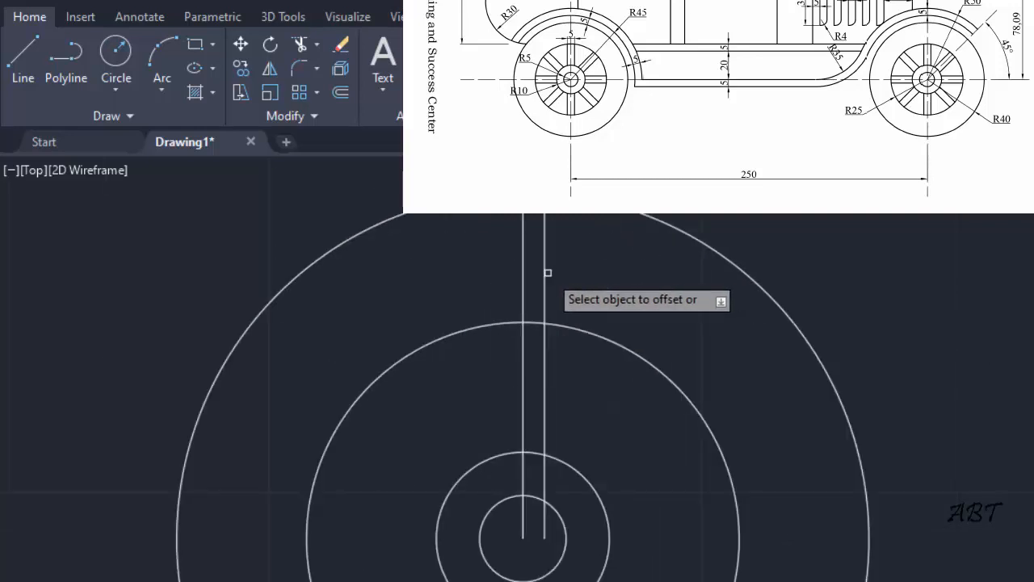
{"action": "left_click", "coordinate": [520, 275]}
{"action": "left_click", "coordinate": [472, 266]}
{"action": "scroll", "coordinate": [625, 286], "scroll_direction": "down", "scroll_amount": 2}
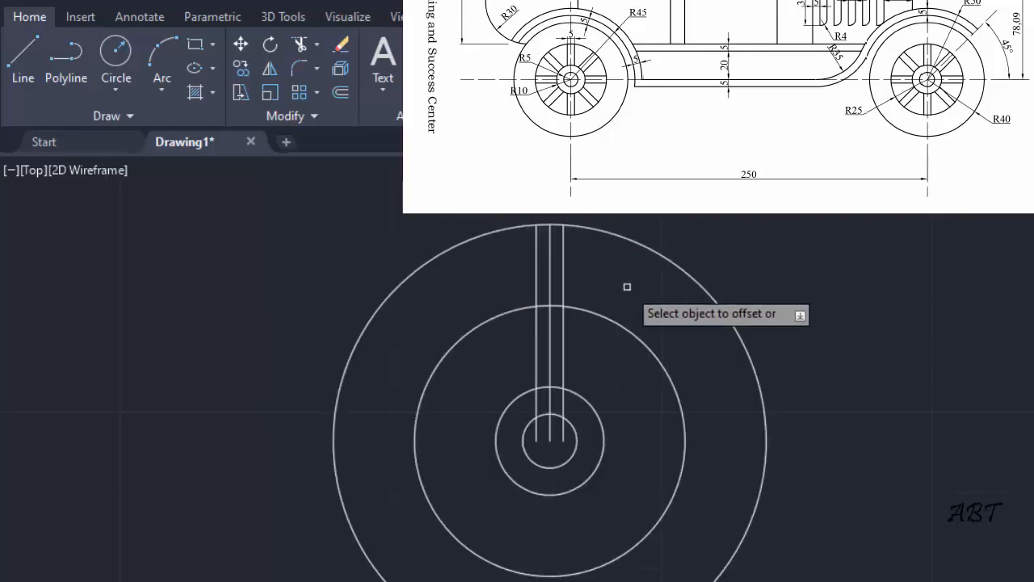
Step: Trim the three vertical lines inside the two hub circles so they end at the radius 10 circle
{"action": "left_click", "coordinate": [303, 42]}
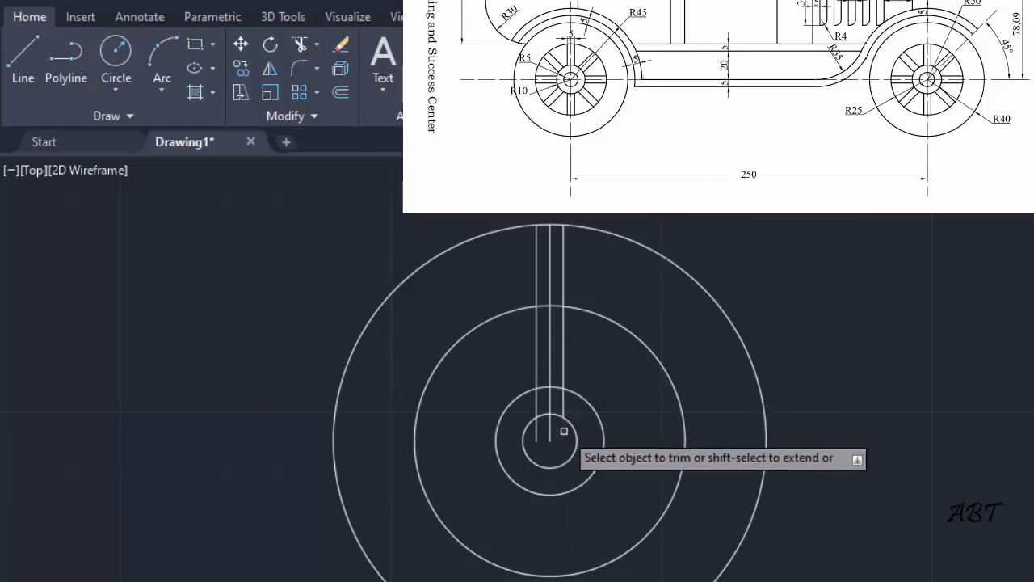
{"action": "left_click", "coordinate": [551, 428]}
{"action": "left_click", "coordinate": [538, 430]}
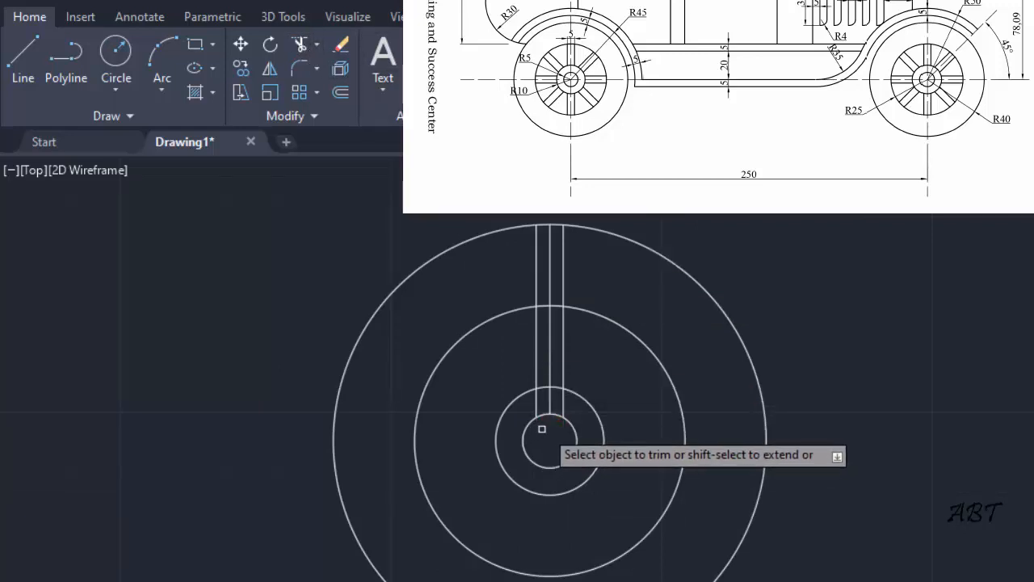
{"action": "left_click", "coordinate": [570, 407]}
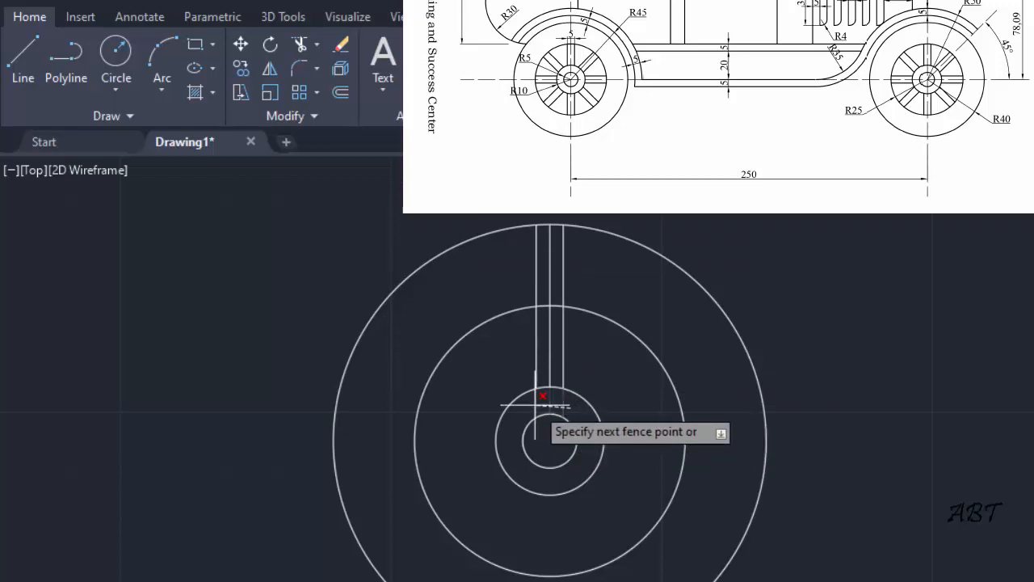
{"action": "left_click", "coordinate": [543, 396]}
{"action": "key", "text": "Return"}
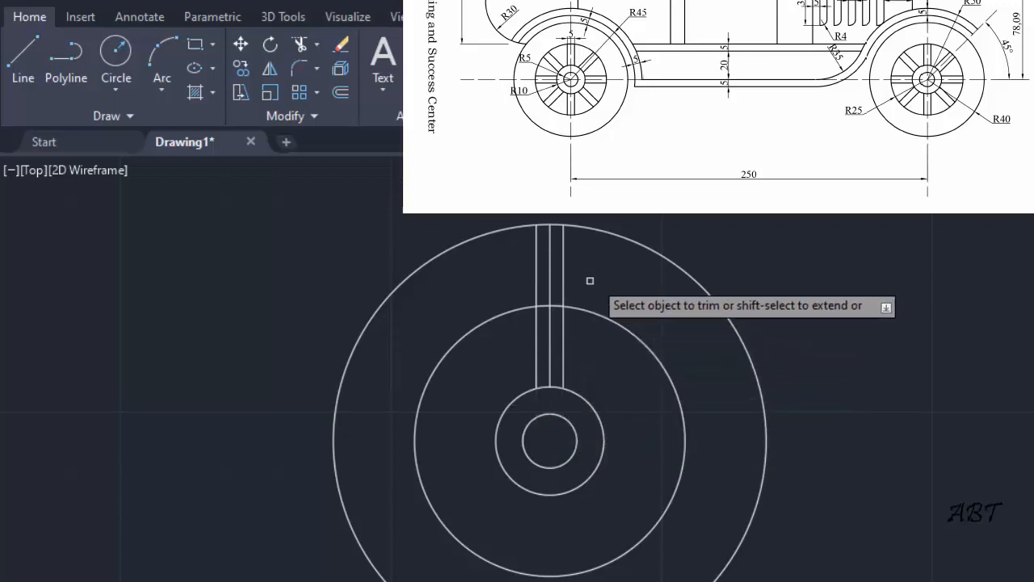
Step: Trim the vertical lines outside the radius 25 circle and remove the middle line, leaving the two spoke edges
{"action": "left_click", "coordinate": [592, 290]}
{"action": "left_click", "coordinate": [513, 295]}
{"action": "key", "text": "Return"}
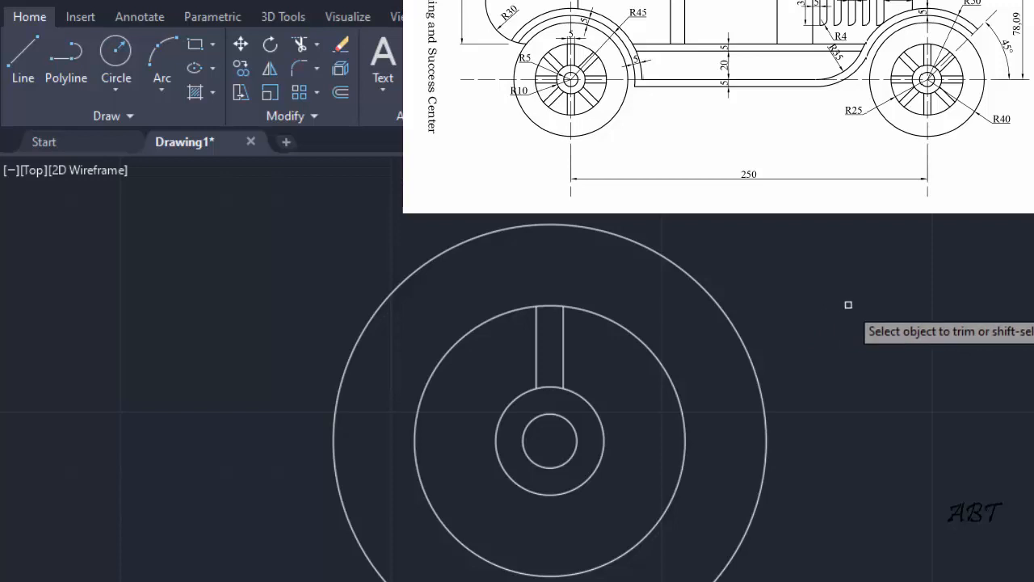
{"action": "key", "text": "Escape"}
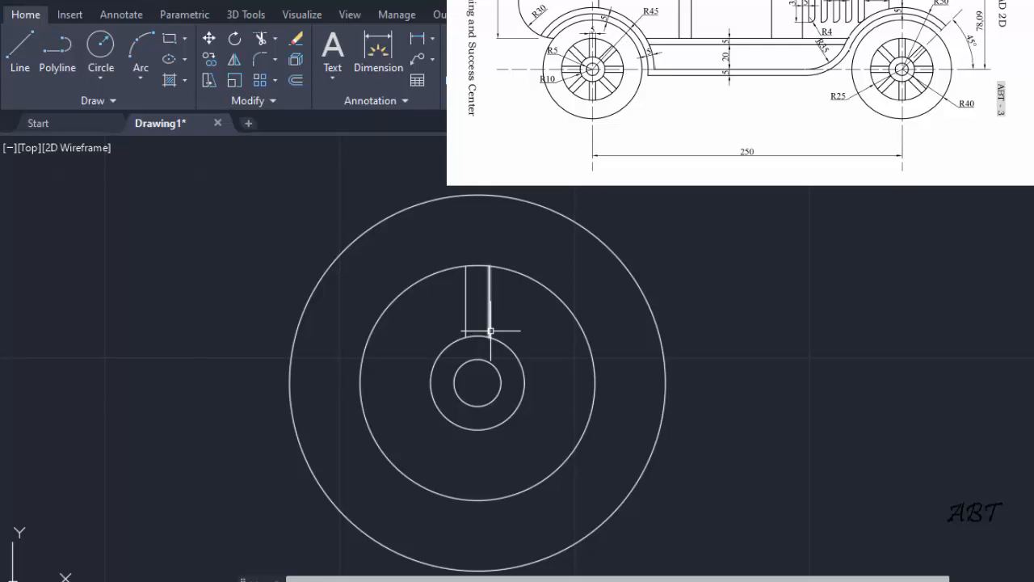
Step: Create a polar array of the two spoke edges around the wheel's centre with 8 items over 360 degrees
{"action": "left_click", "coordinate": [274, 80]}
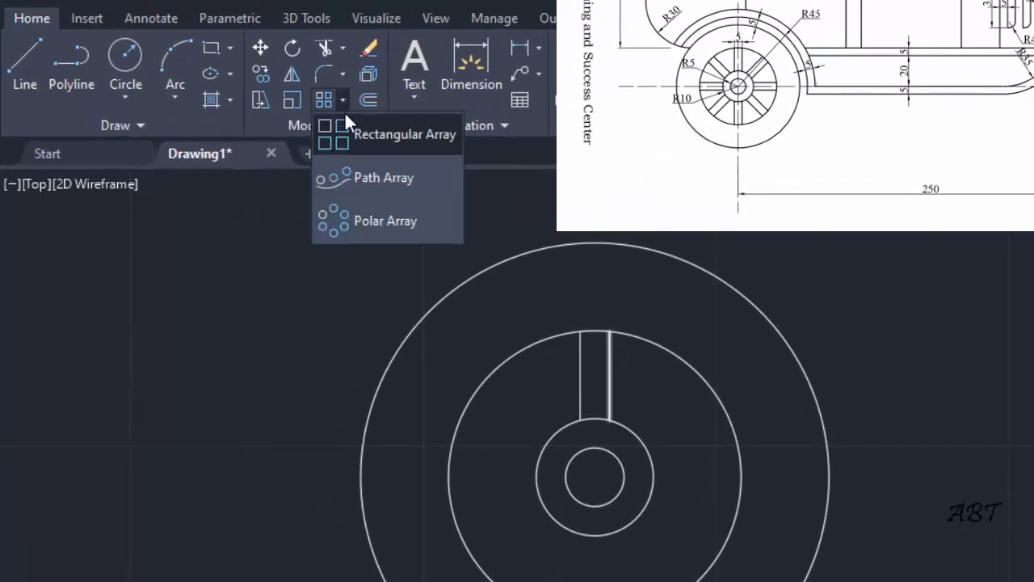
{"action": "left_click", "coordinate": [395, 221]}
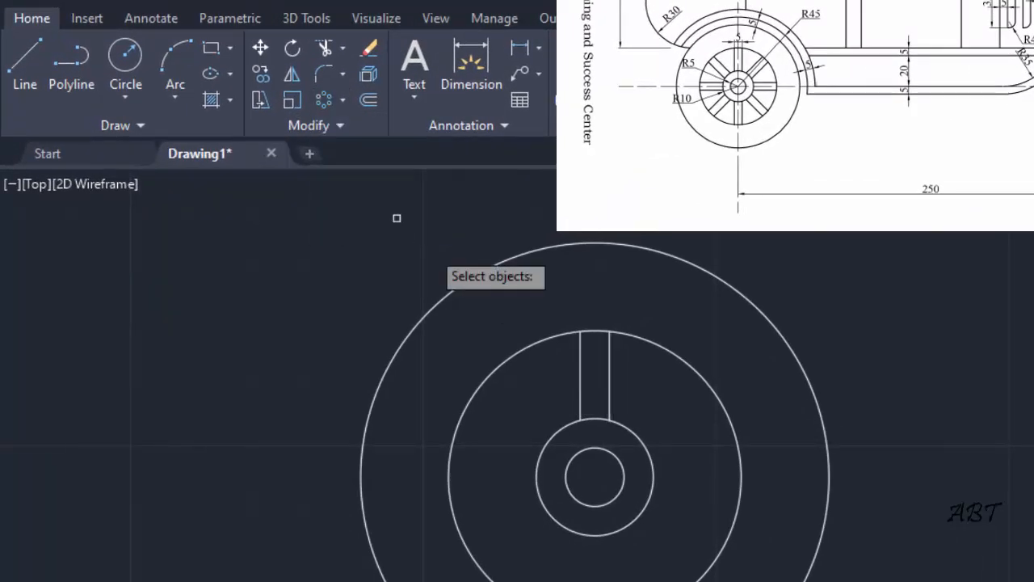
{"action": "left_click", "coordinate": [631, 372]}
{"action": "left_click", "coordinate": [550, 373]}
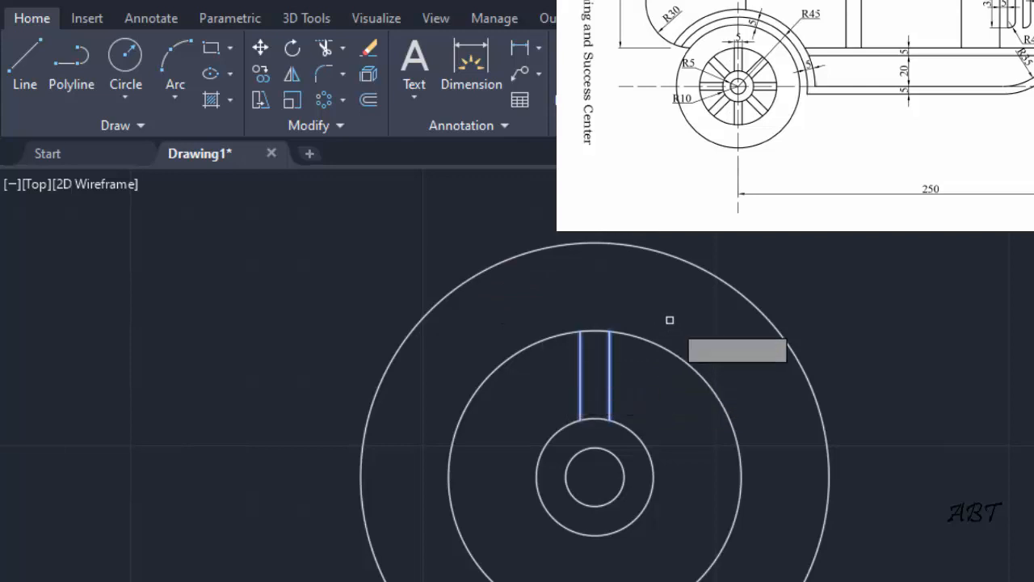
{"action": "key", "text": "Return"}
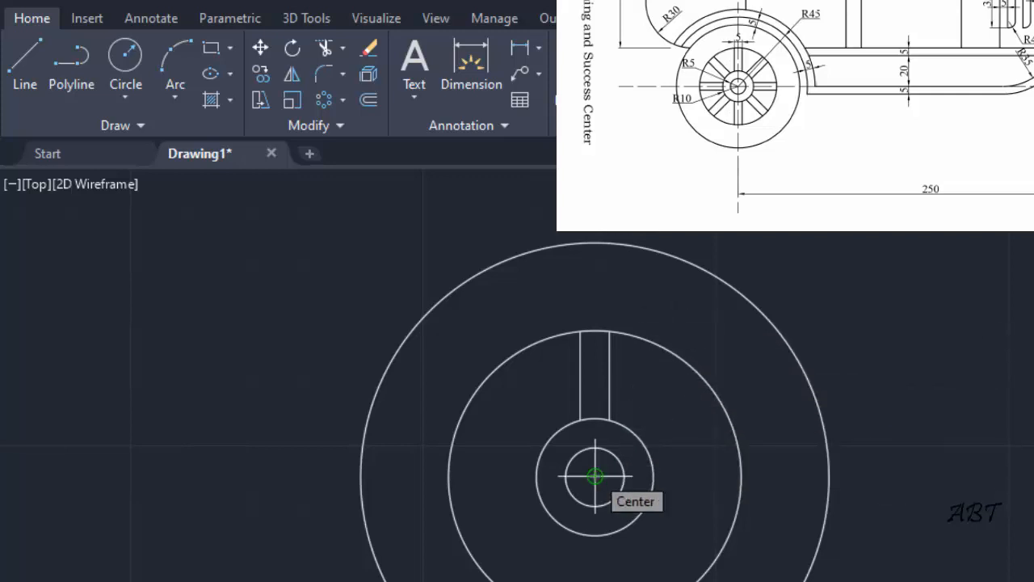
{"action": "left_click", "coordinate": [594, 477]}
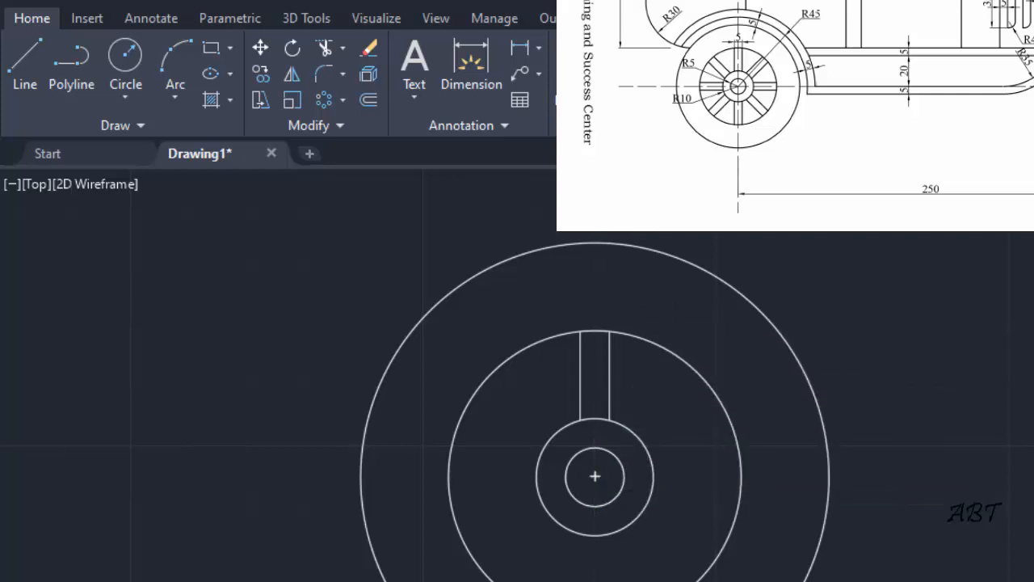
{"action": "left_click", "coordinate": [594, 477]}
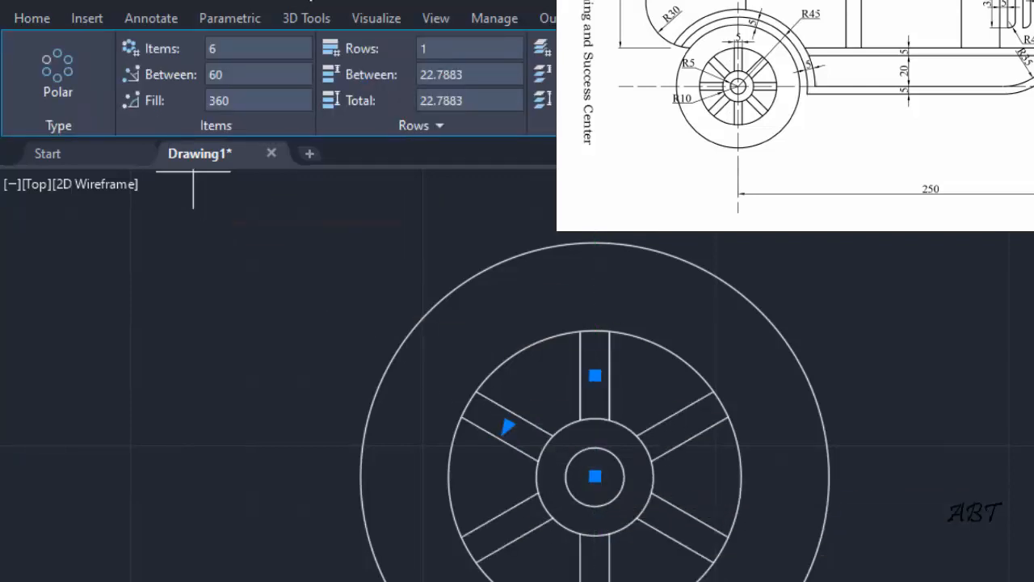
{"action": "left_click", "coordinate": [239, 49]}
{"action": "key", "text": "Return"}
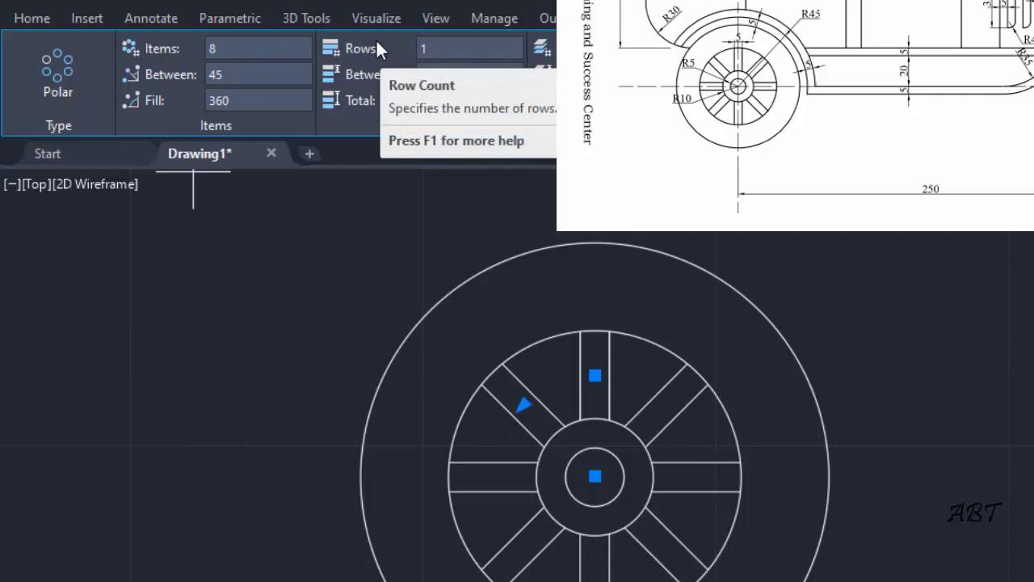
{"action": "key", "text": "Escape"}
Step: Offset the wheel's outermost circle outward by 5, and offset the resulting circle outward by another 5 for the mudguard
{"action": "scroll", "coordinate": [658, 371], "scroll_direction": "down", "scroll_amount": 2}
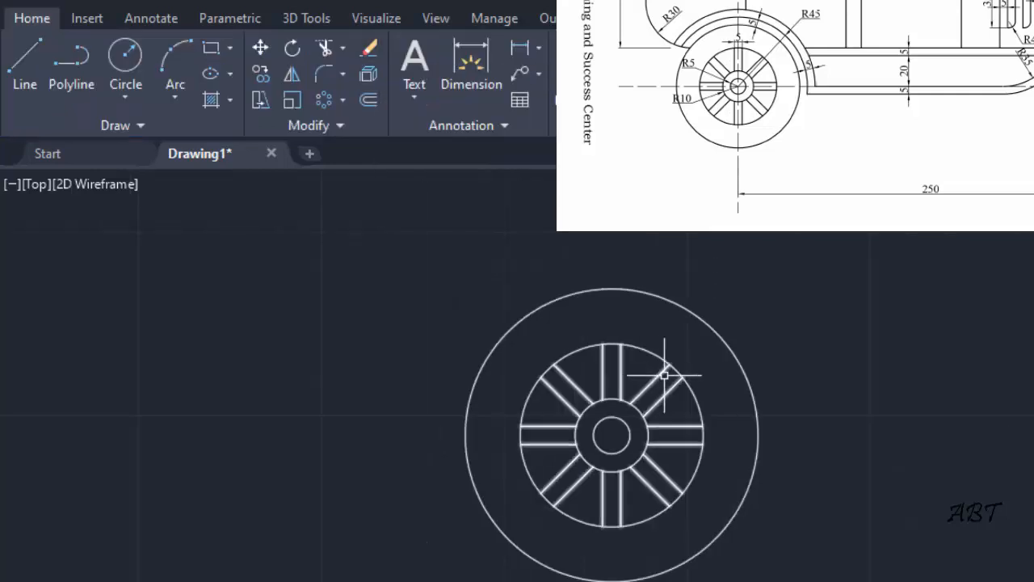
{"action": "scroll", "coordinate": [664, 374], "scroll_direction": "down", "scroll_amount": 2}
{"action": "middle_click_drag", "start_coordinate": [745, 404], "coordinate": [586, 402]}
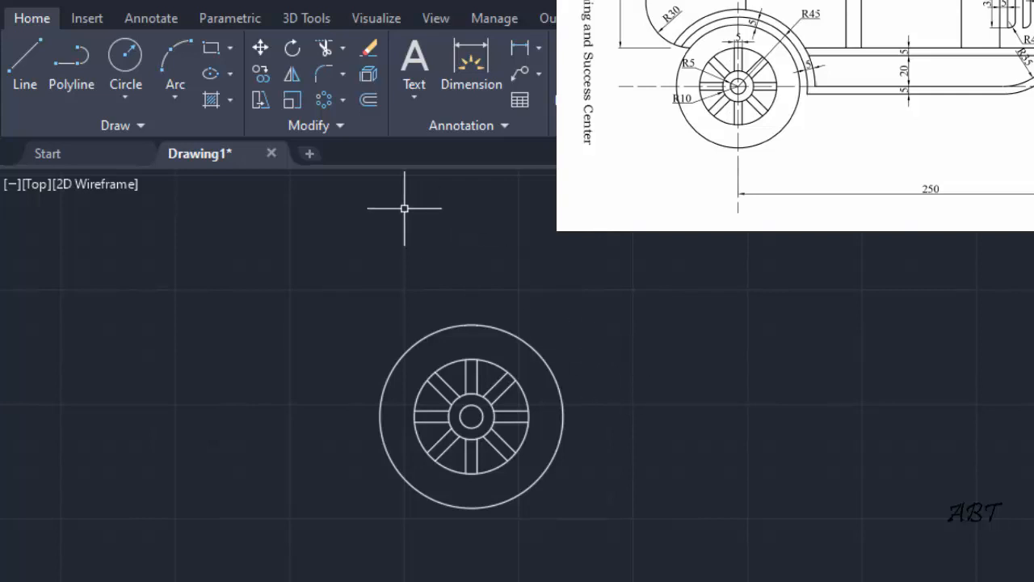
{"action": "left_click", "coordinate": [370, 100]}
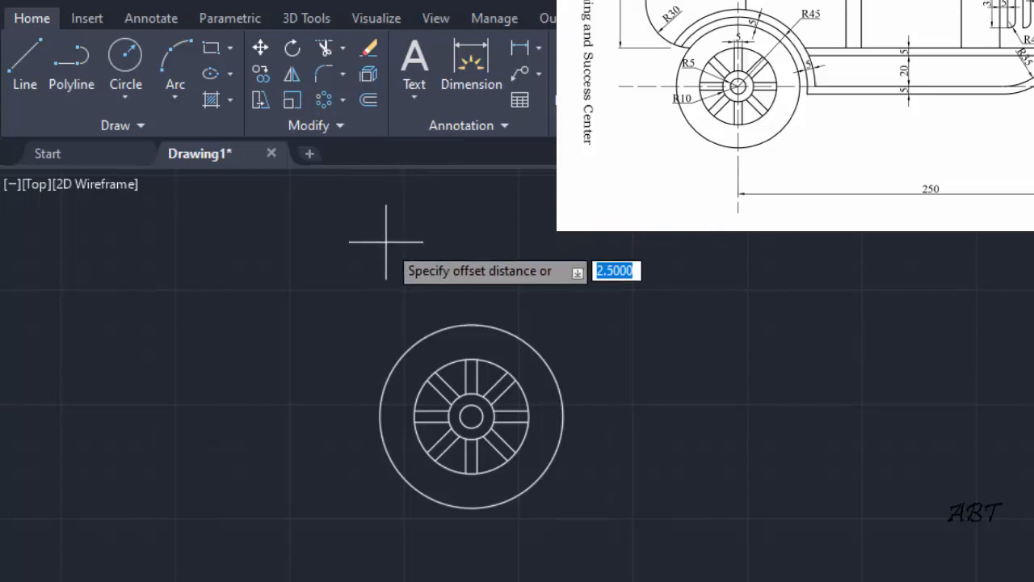
{"action": "type", "text": "5"}
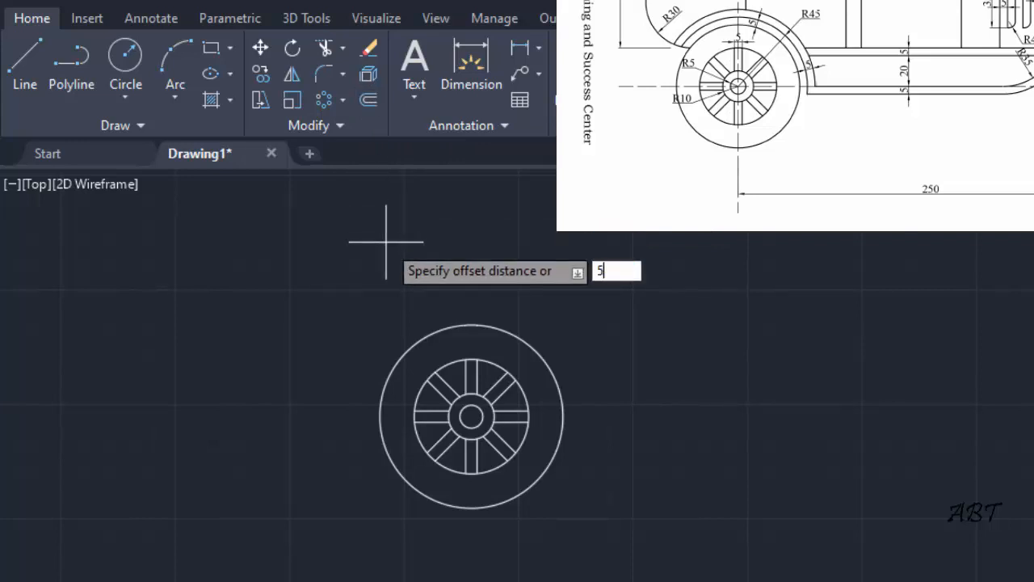
{"action": "key", "text": "Return"}
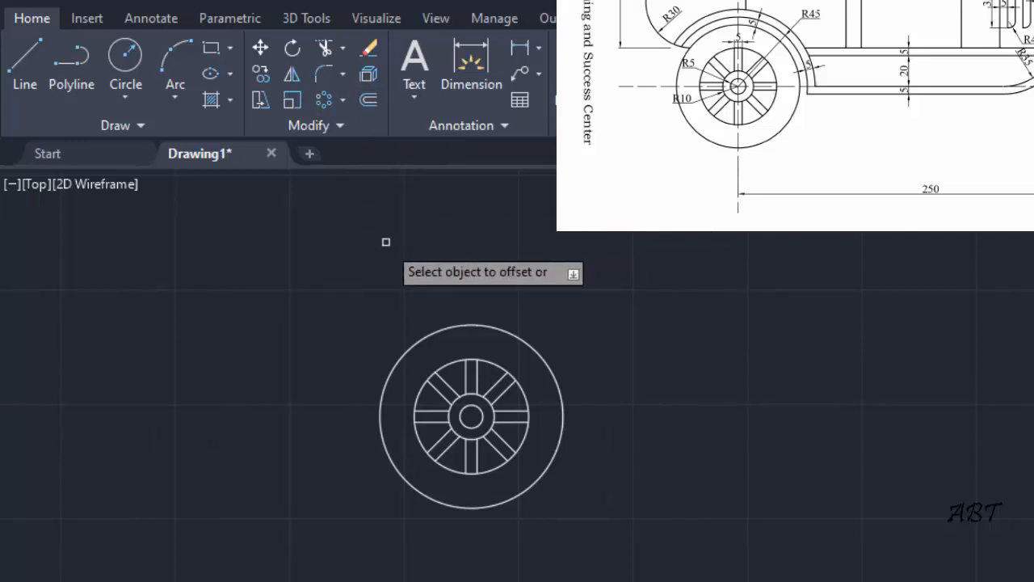
{"action": "left_click", "coordinate": [466, 323]}
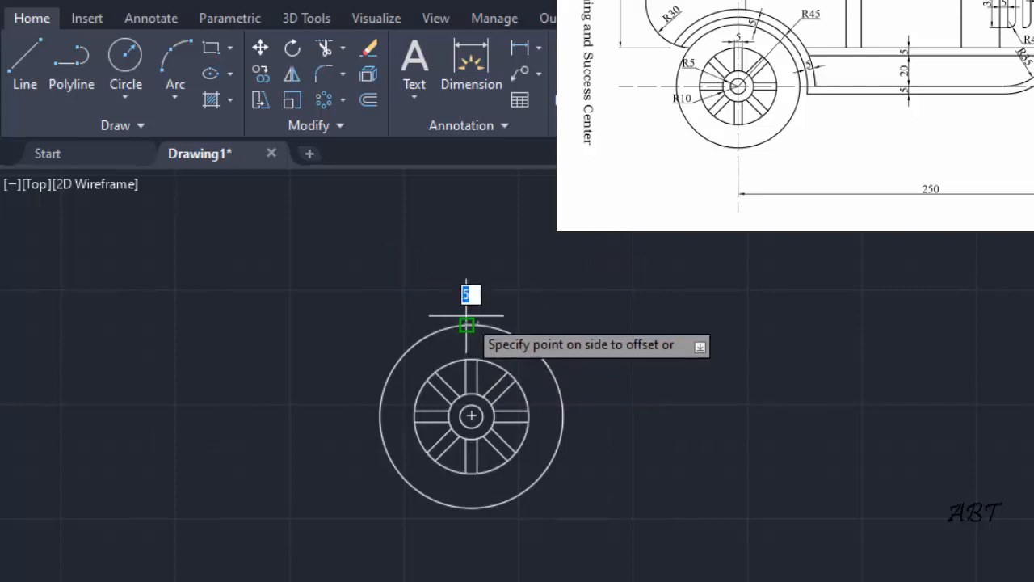
{"action": "left_click", "coordinate": [527, 307]}
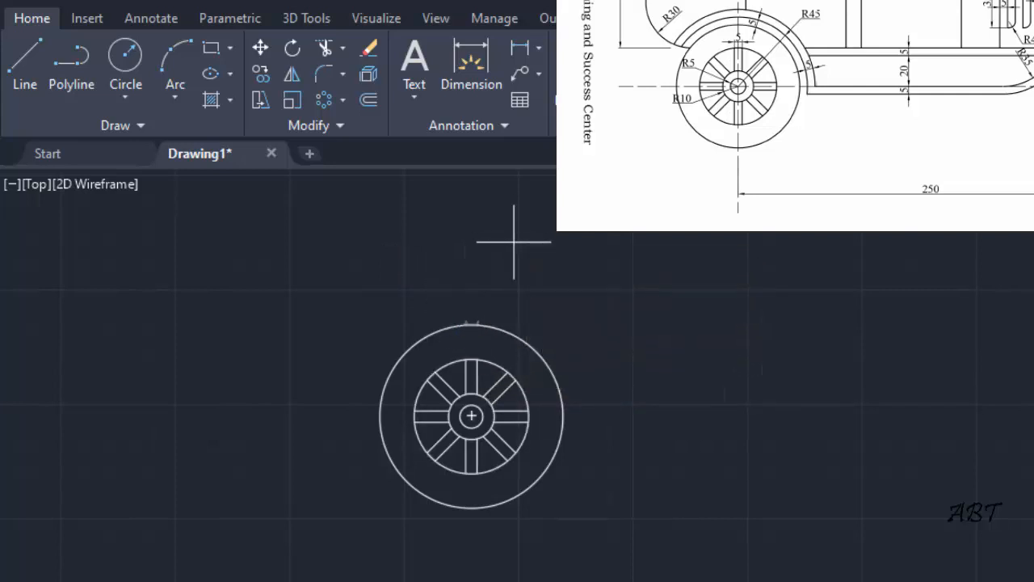
{"action": "left_click", "coordinate": [490, 327]}
{"action": "left_click", "coordinate": [491, 278]}
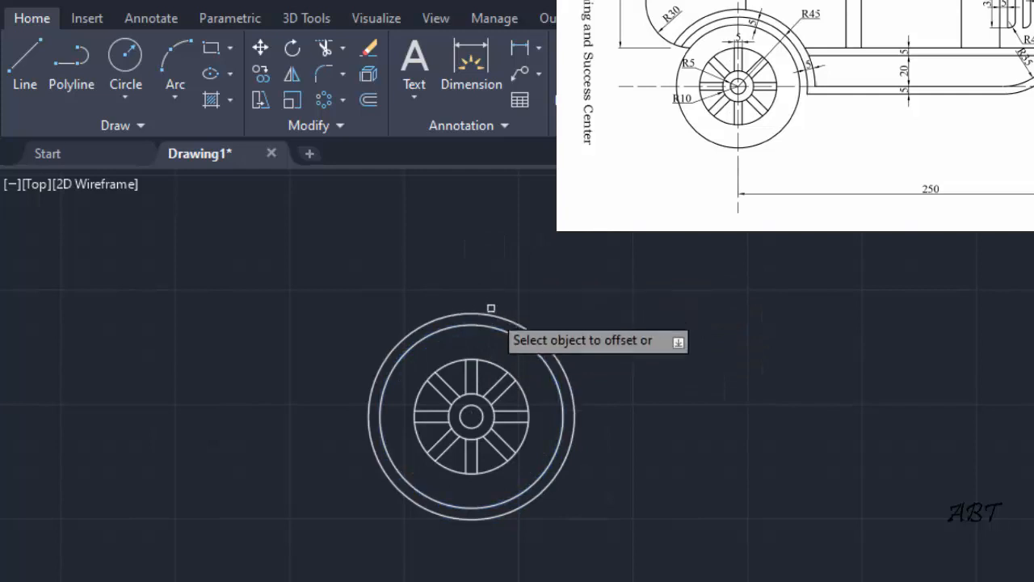
{"action": "left_click", "coordinate": [491, 313]}
{"action": "left_click", "coordinate": [504, 261]}
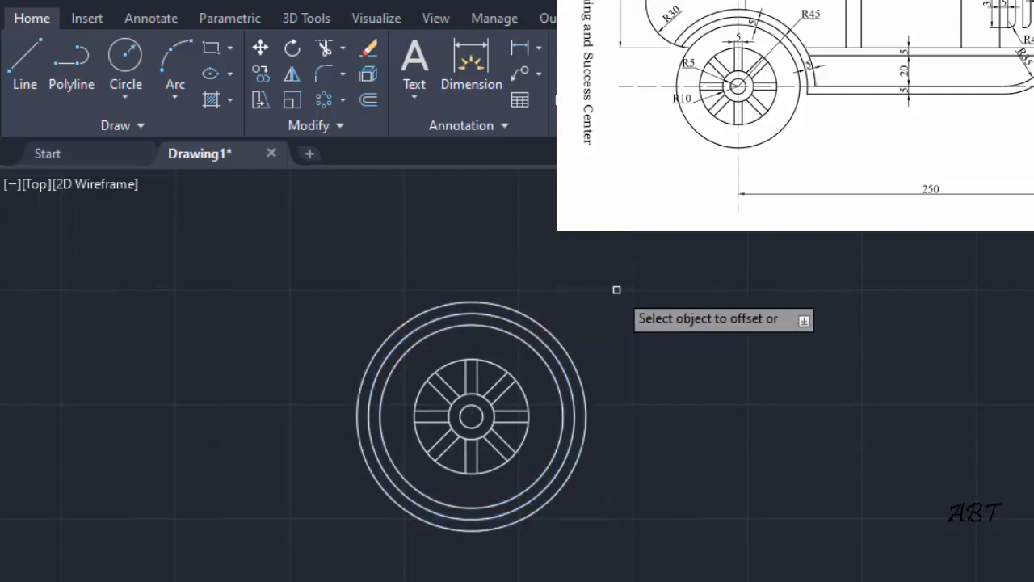
{"action": "key", "text": "Escape"}
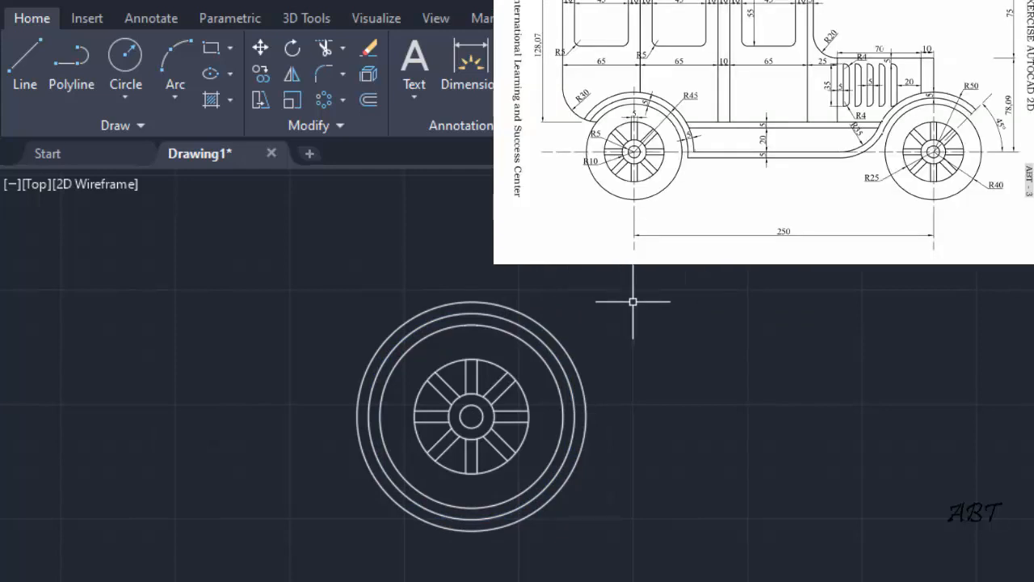
Step: Copy the complete wheel with its mudguard circles 250 horizontally to the right
{"action": "left_click", "coordinate": [261, 73]}
{"action": "left_click", "coordinate": [303, 216]}
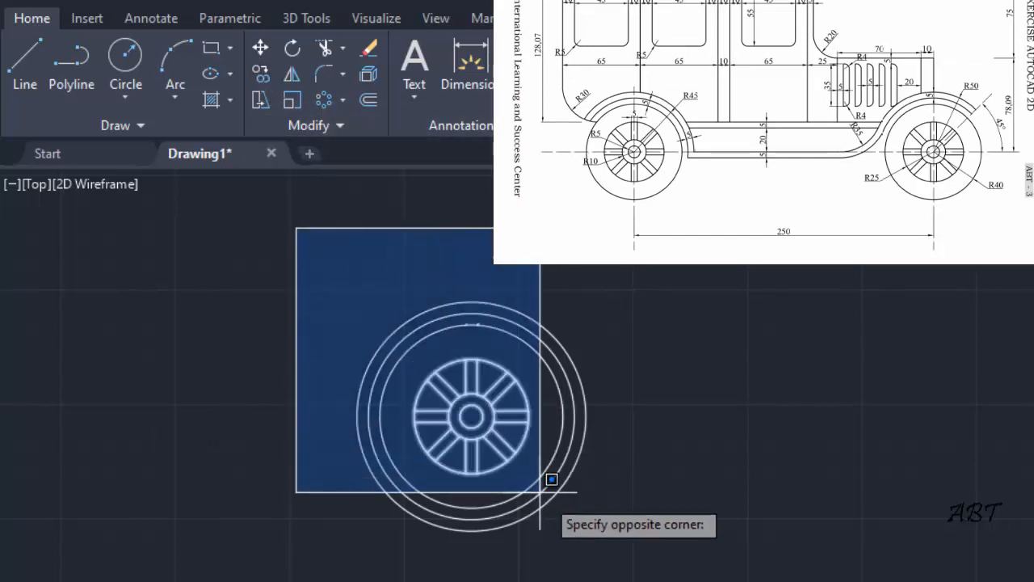
{"action": "left_click", "coordinate": [662, 578]}
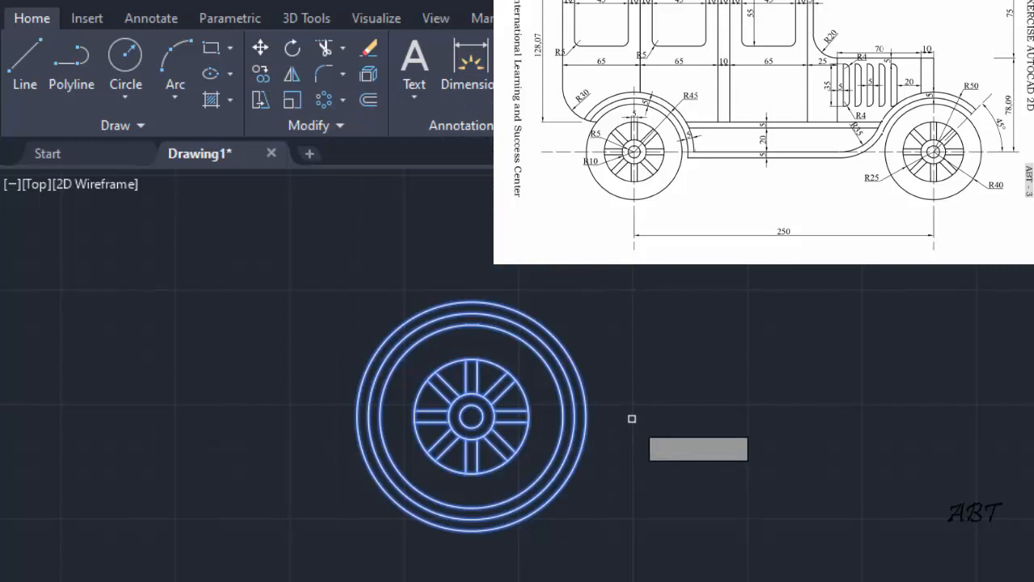
{"action": "key", "text": "Return"}
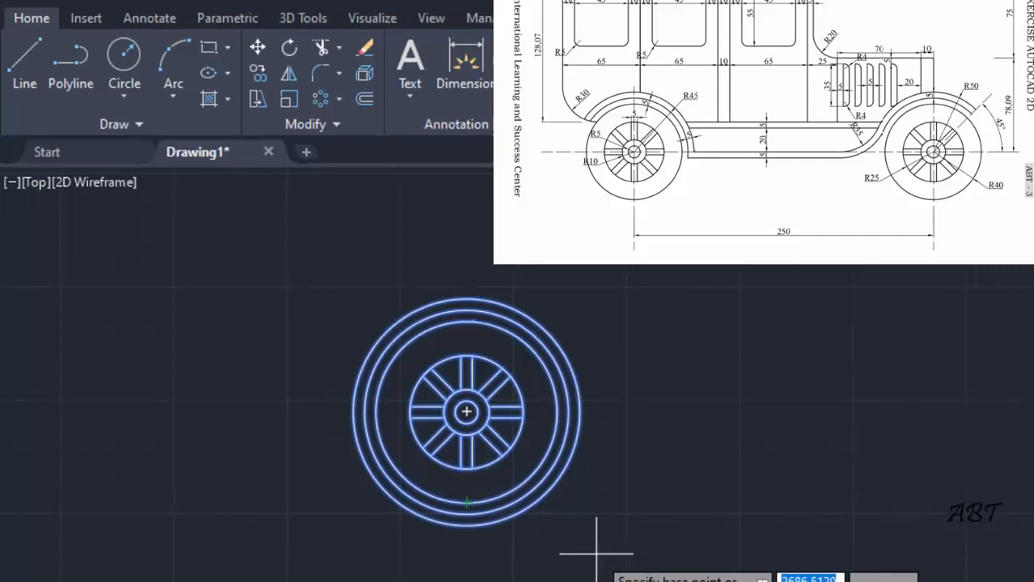
{"action": "left_click", "coordinate": [504, 488]}
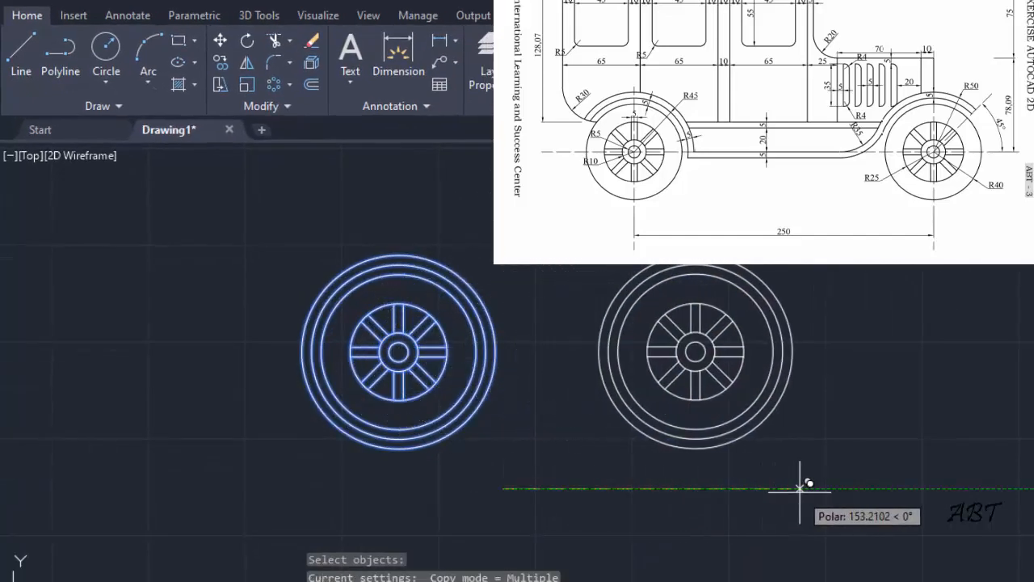
{"action": "type", "text": "25"}
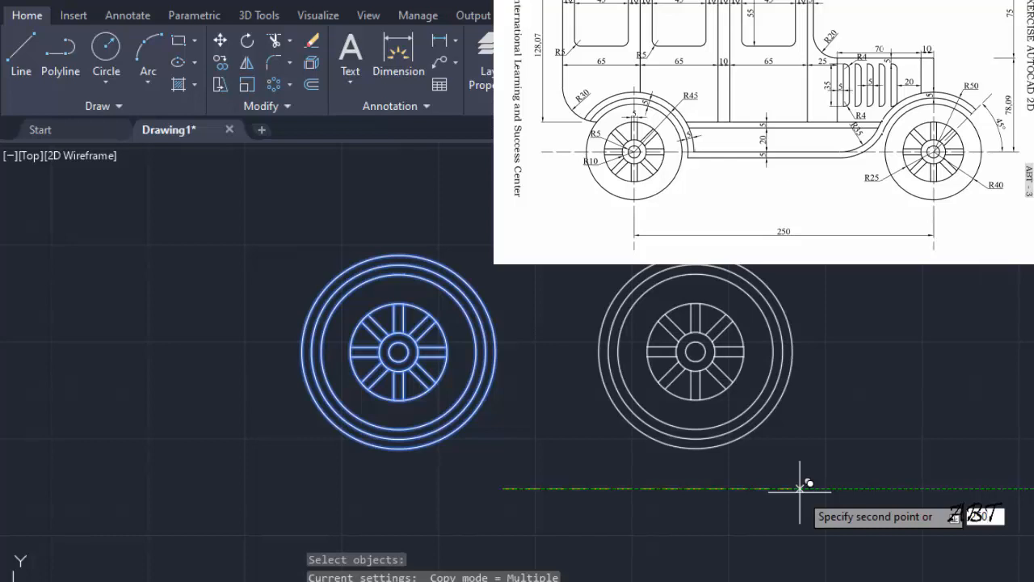
{"action": "type", "text": "0"}
{"action": "key", "text": "Return"}
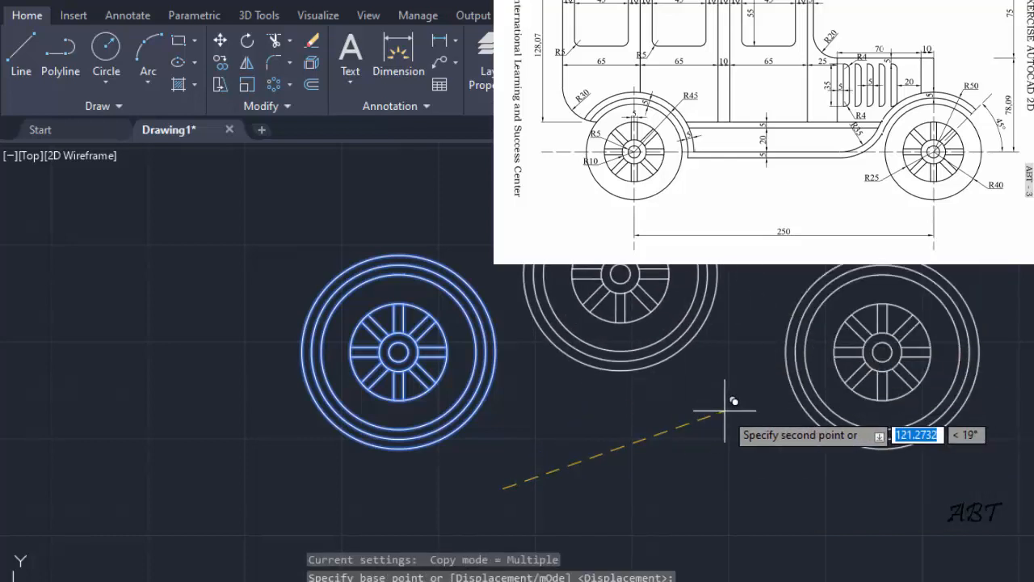
{"action": "key", "text": "Escape"}
Step: Measure the distance between the centres of the two wheels
{"action": "middle_click_drag", "start_coordinate": [715, 386], "coordinate": [613, 394]}
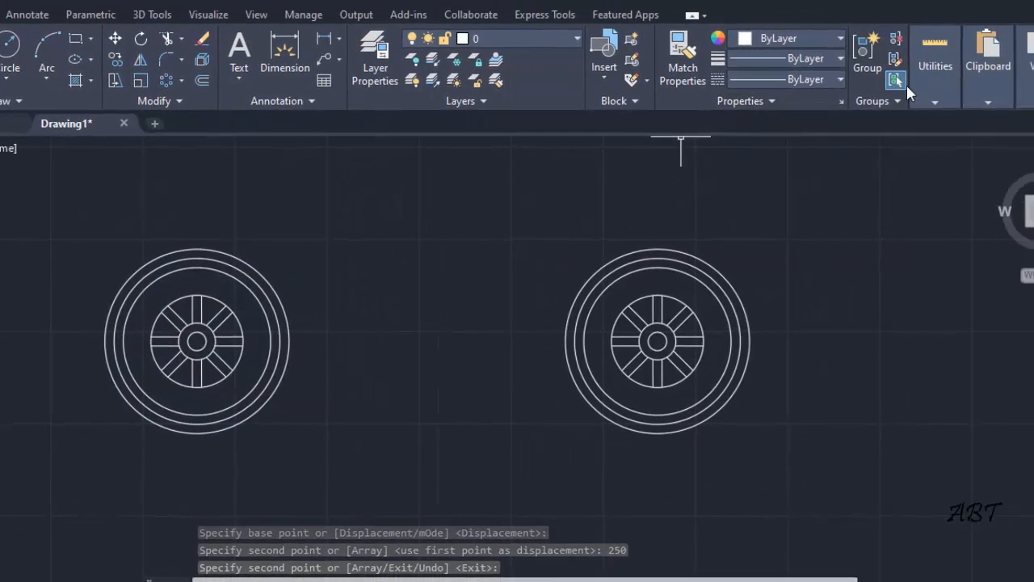
{"action": "left_click", "coordinate": [850, 99]}
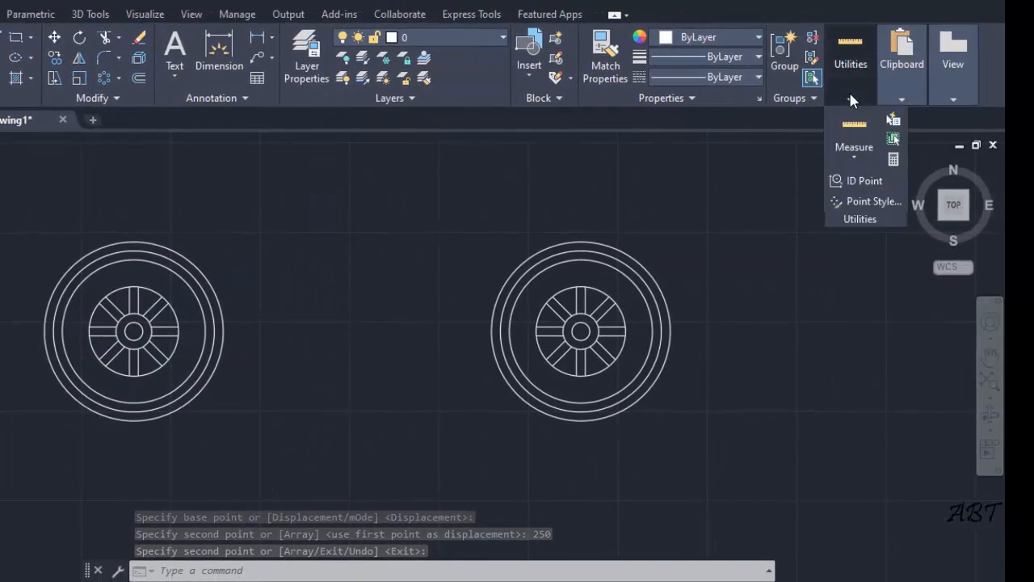
{"action": "left_click", "coordinate": [855, 154]}
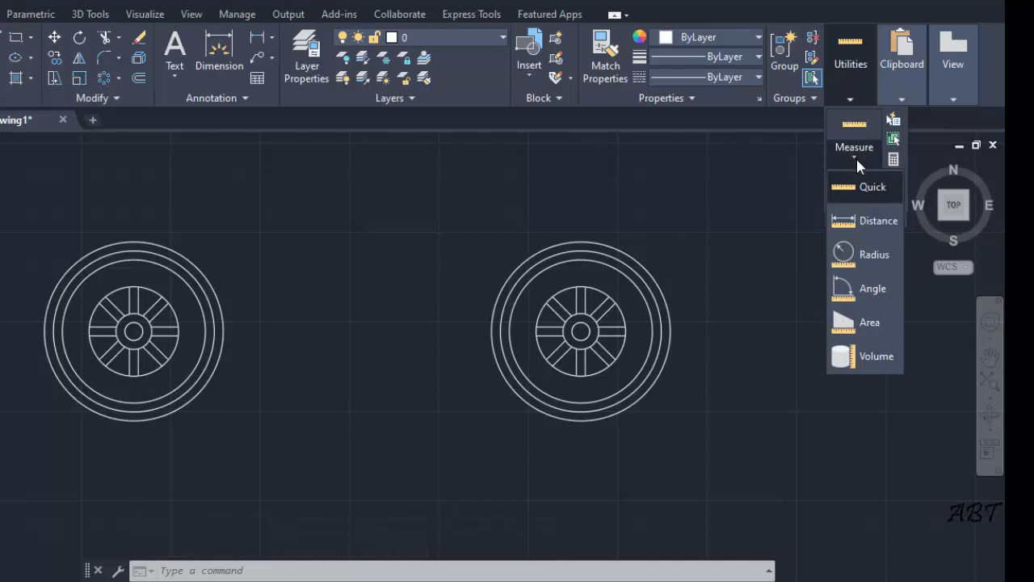
{"action": "left_click", "coordinate": [872, 223]}
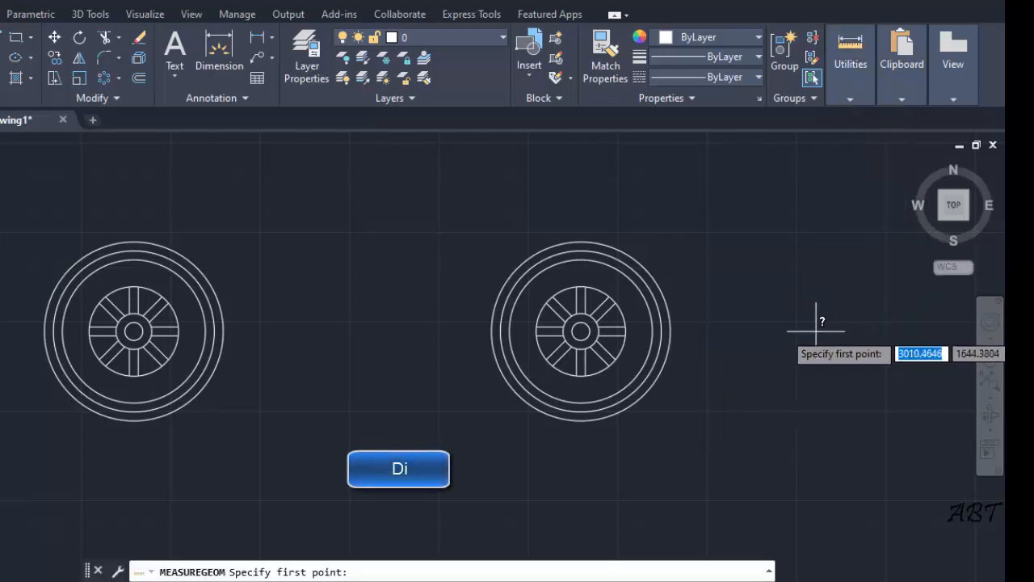
{"action": "left_click", "coordinate": [133, 331]}
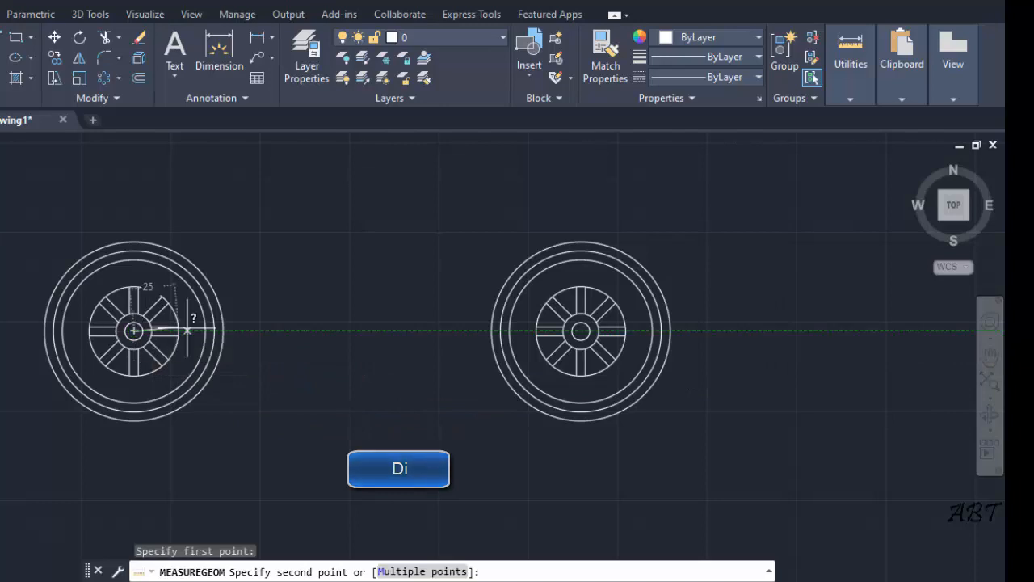
{"action": "left_click", "coordinate": [581, 330]}
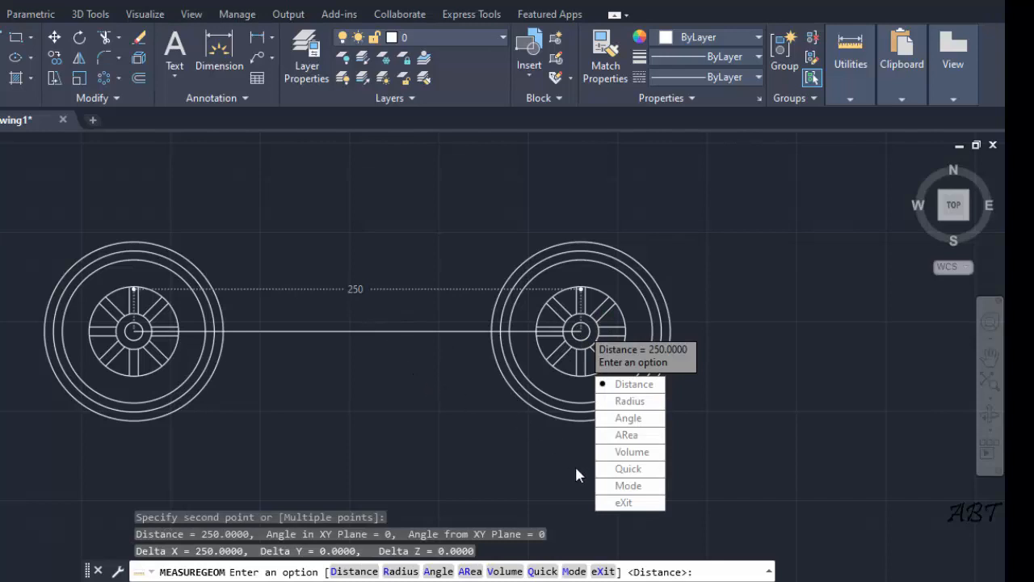
{"action": "left_click", "coordinate": [618, 502]}
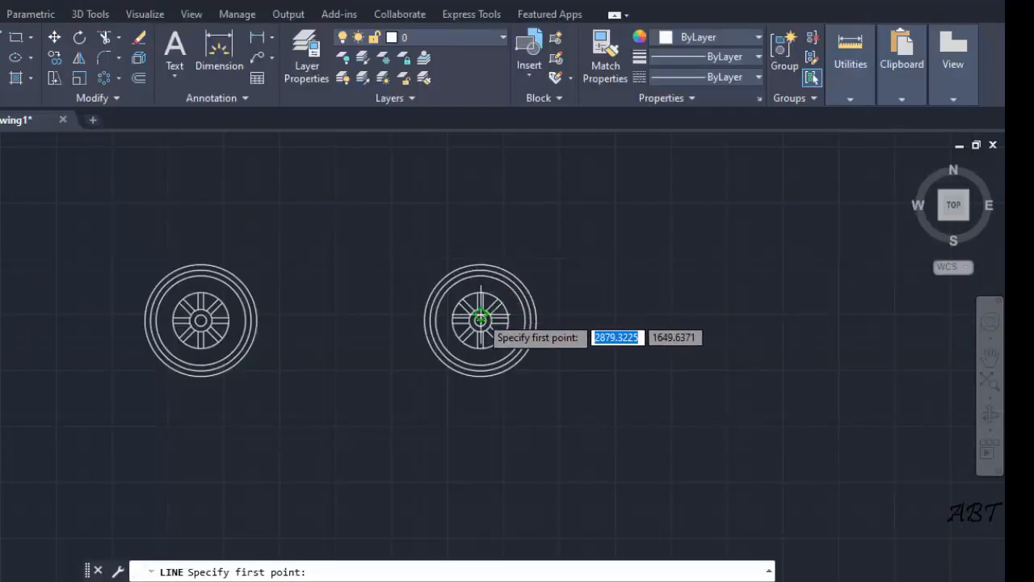
Step: Draw connected lines from the front wheel's centre: 78.09 up, 100 horizontally toward the rear, and 80 up
{"action": "left_click", "coordinate": [480, 319]}
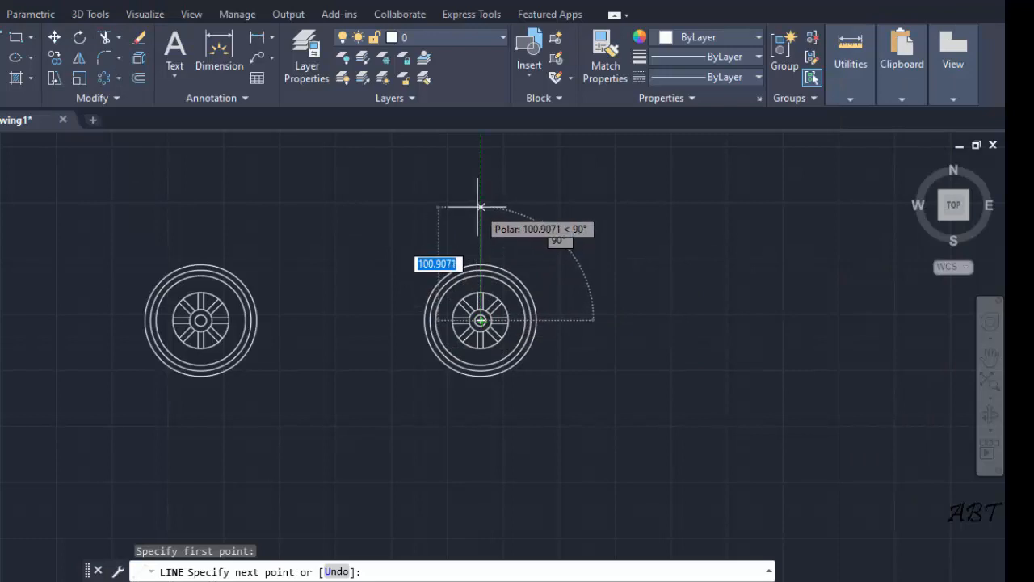
{"action": "type", "text": "78.0"}
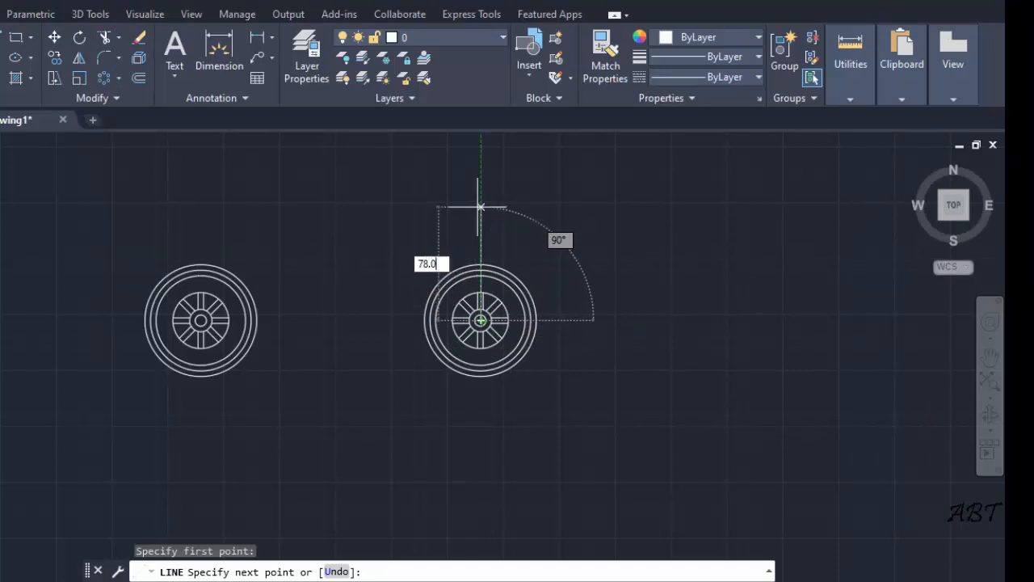
{"action": "key", "text": "Return"}
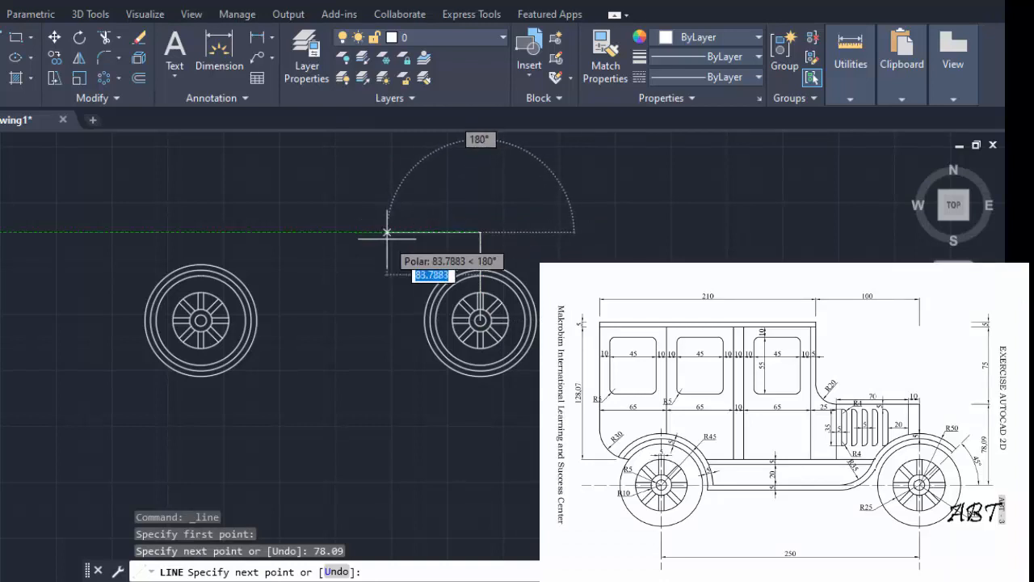
{"action": "type", "text": "100"}
{"action": "key", "text": "Return"}
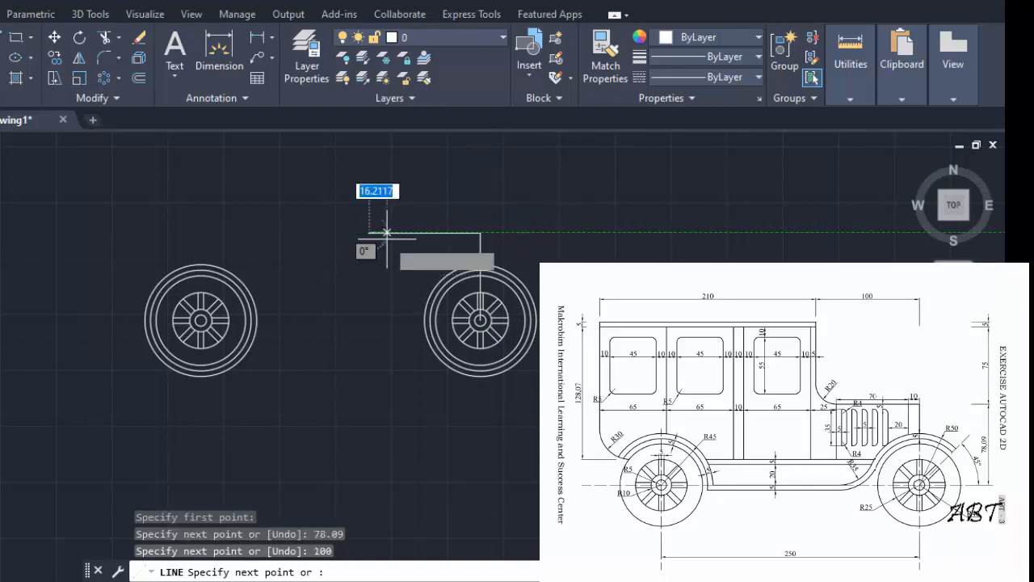
{"action": "scroll", "coordinate": [361, 220], "scroll_direction": "down", "scroll_amount": 2}
{"action": "middle_click_drag", "start_coordinate": [361, 220], "coordinate": [365, 315]}
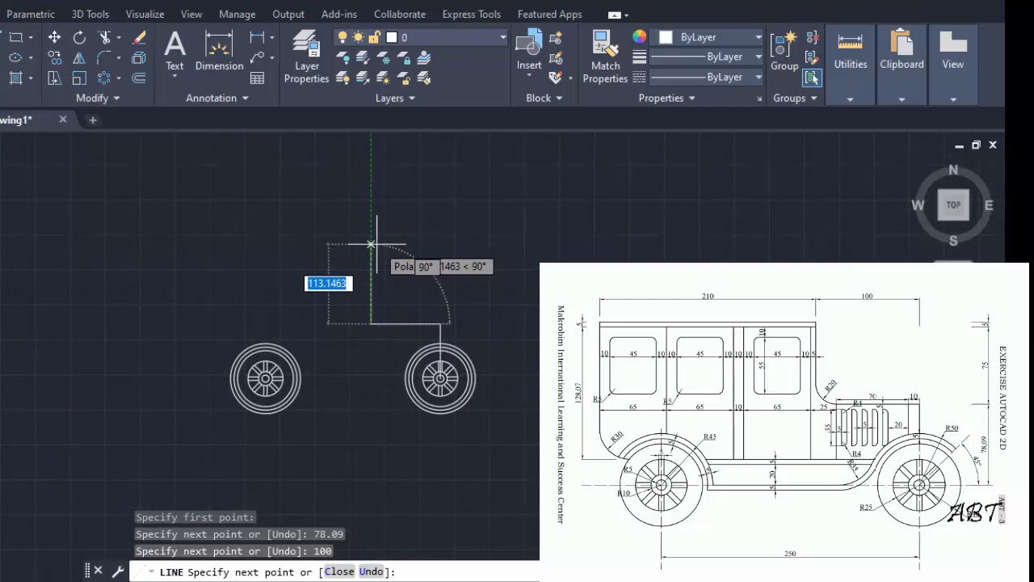
{"action": "type", "text": "78.0"}
{"action": "key", "text": "Return"}
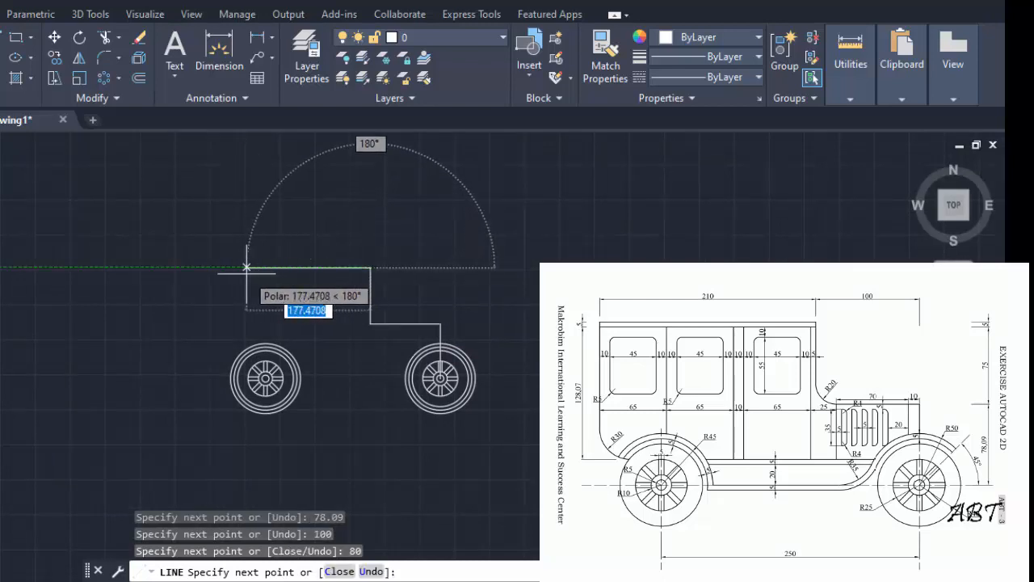
Step: Continue the outline 210 rearward for the roof, 128.07 down for the back, and horizontally forward to the vertical line through the front wheel
{"action": "type", "text": "210"}
{"action": "key", "text": "Return"}
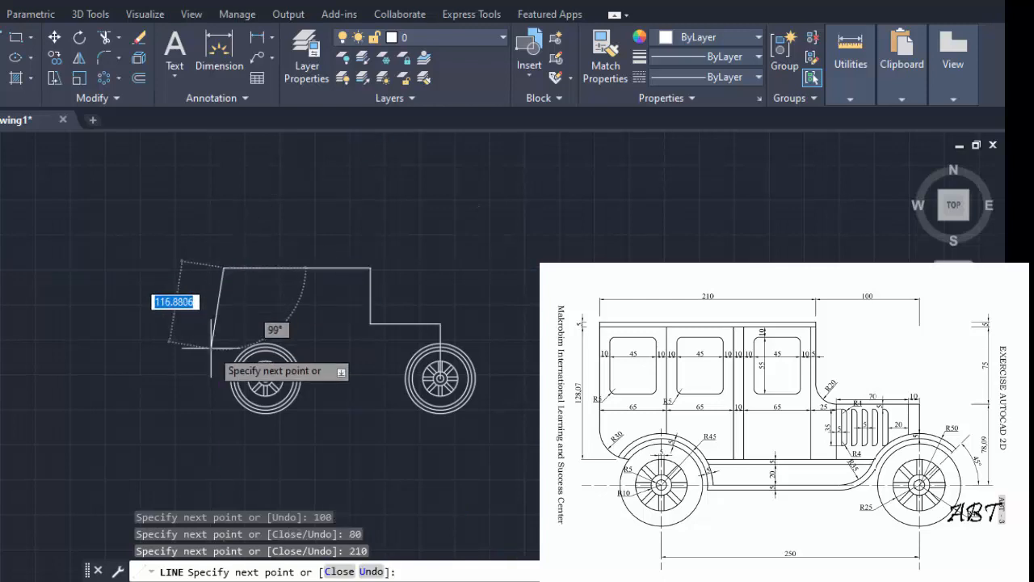
{"action": "type", "text": "128"}
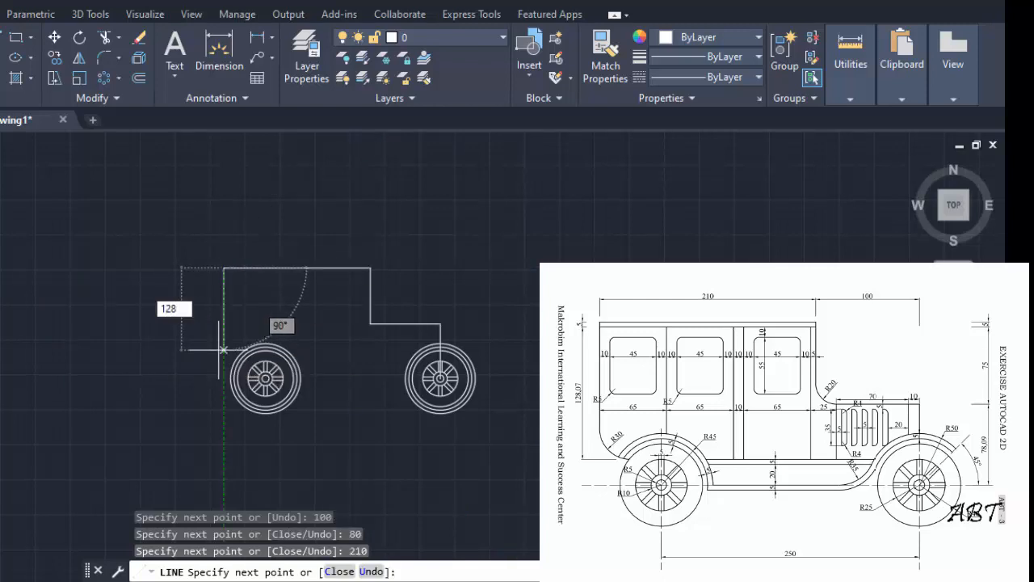
{"action": "type", "text": ".07"}
{"action": "key", "text": "Return"}
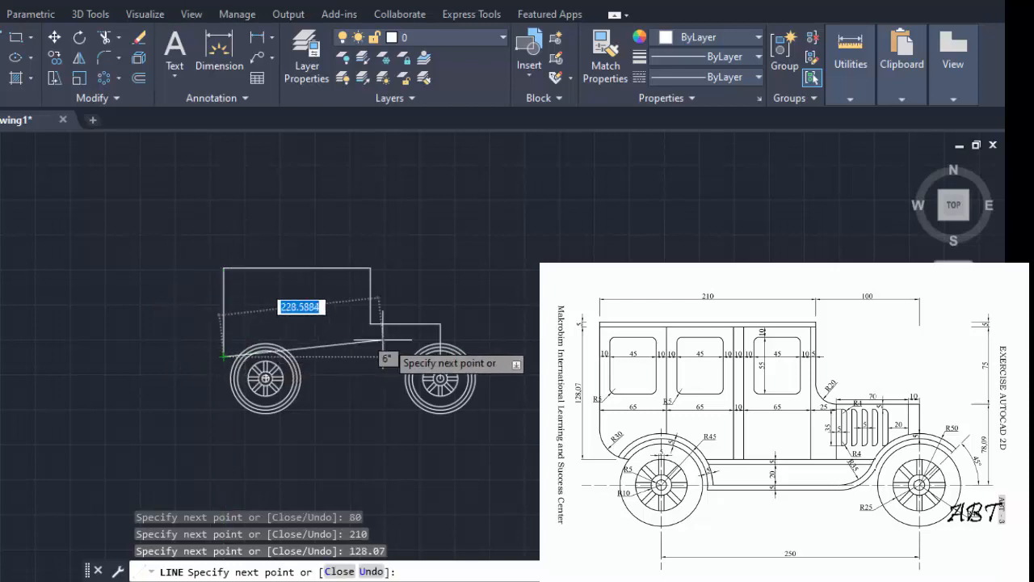
{"action": "scroll", "coordinate": [434, 358], "scroll_direction": "up", "scroll_amount": 2}
{"action": "scroll", "coordinate": [441, 361], "scroll_direction": "up", "scroll_amount": 3}
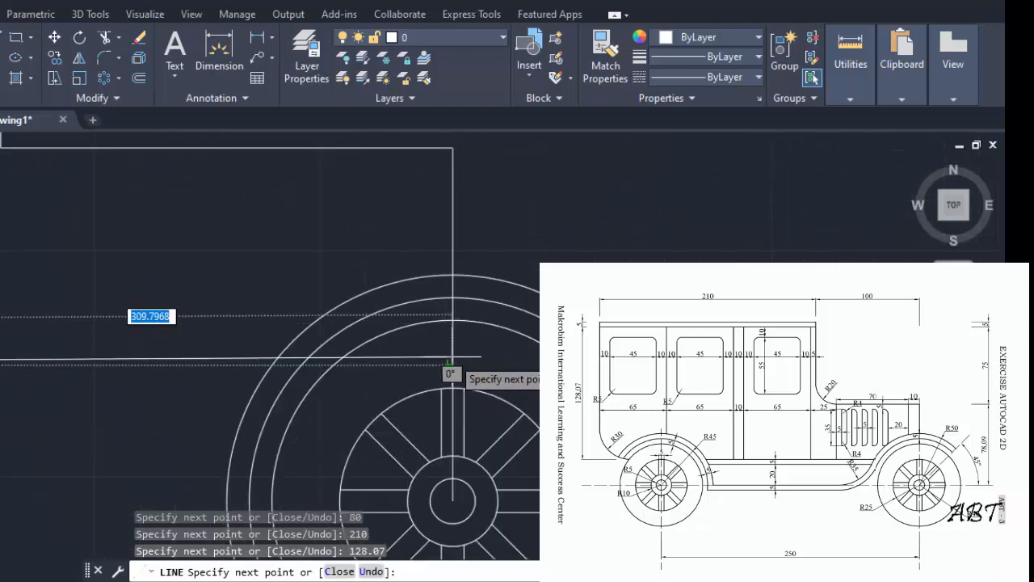
{"action": "left_click", "coordinate": [452, 365]}
{"action": "scroll", "coordinate": [469, 366], "scroll_direction": "down", "scroll_amount": 5}
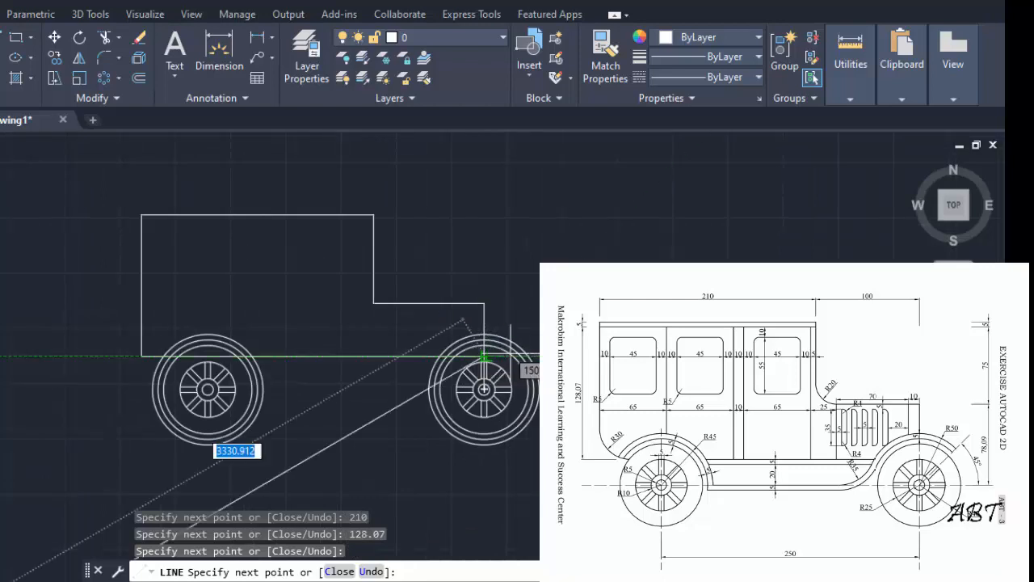
{"action": "key", "text": "Escape"}
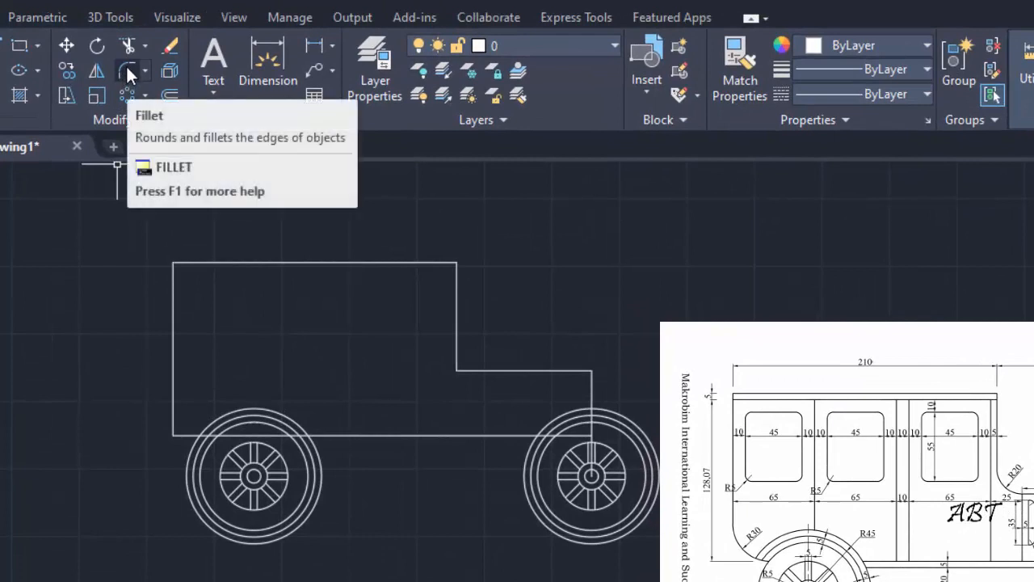
Step: Fillet the lower rear corner of the body with radius 30
{"action": "left_click", "coordinate": [126, 72]}
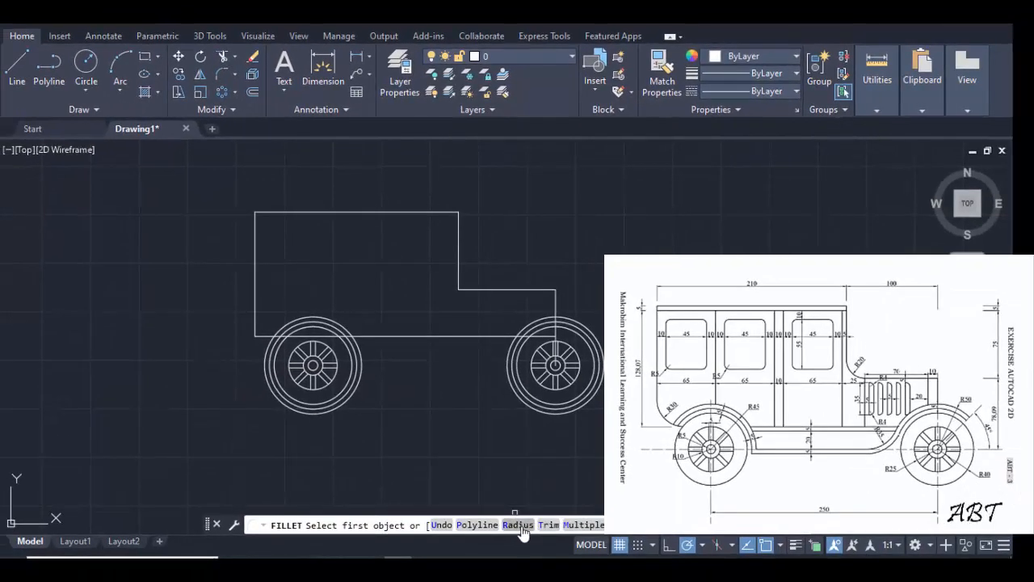
{"action": "left_click", "coordinate": [520, 526]}
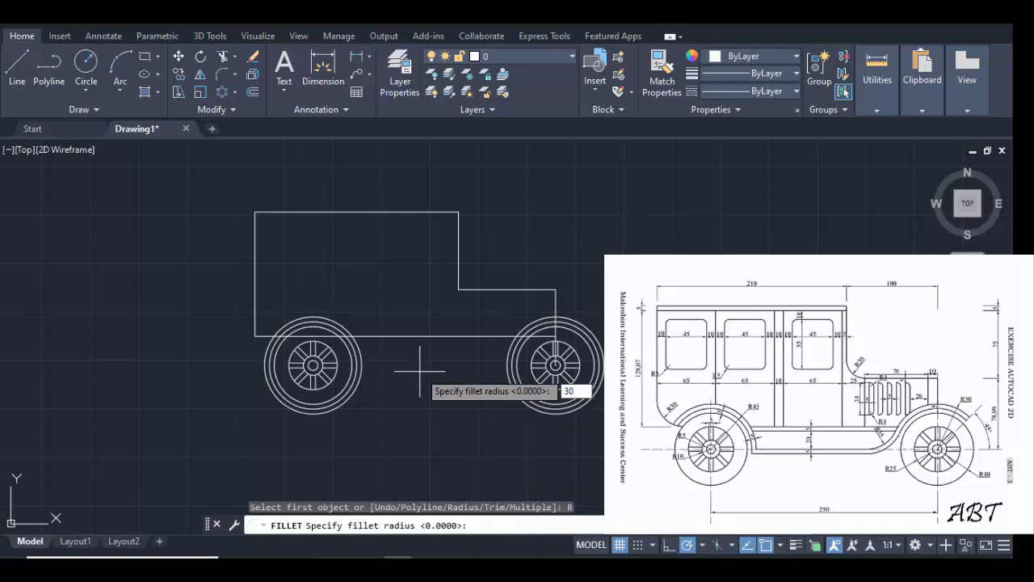
{"action": "key", "text": "Return"}
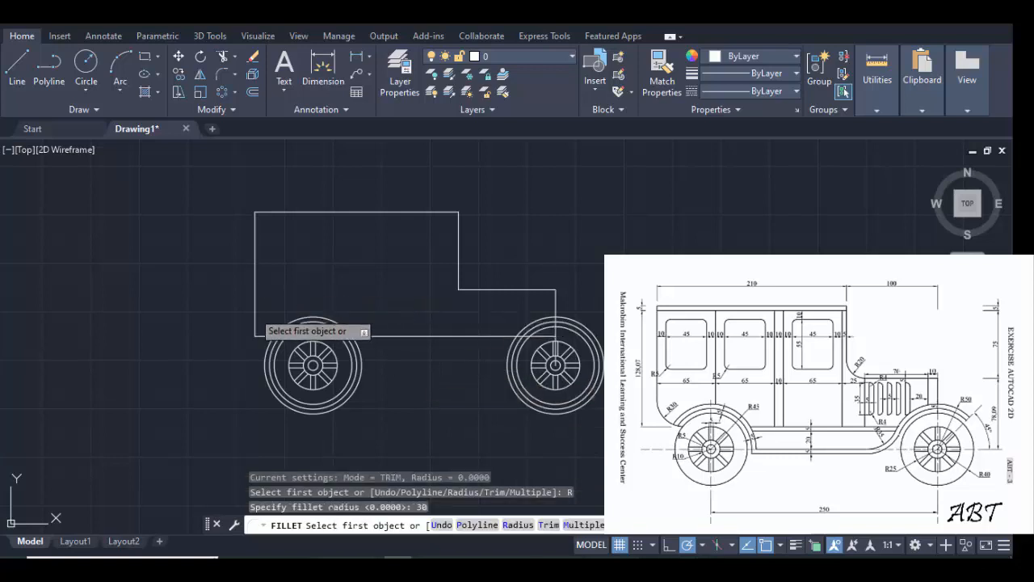
{"action": "left_click", "coordinate": [255, 313]}
{"action": "left_click", "coordinate": [271, 336]}
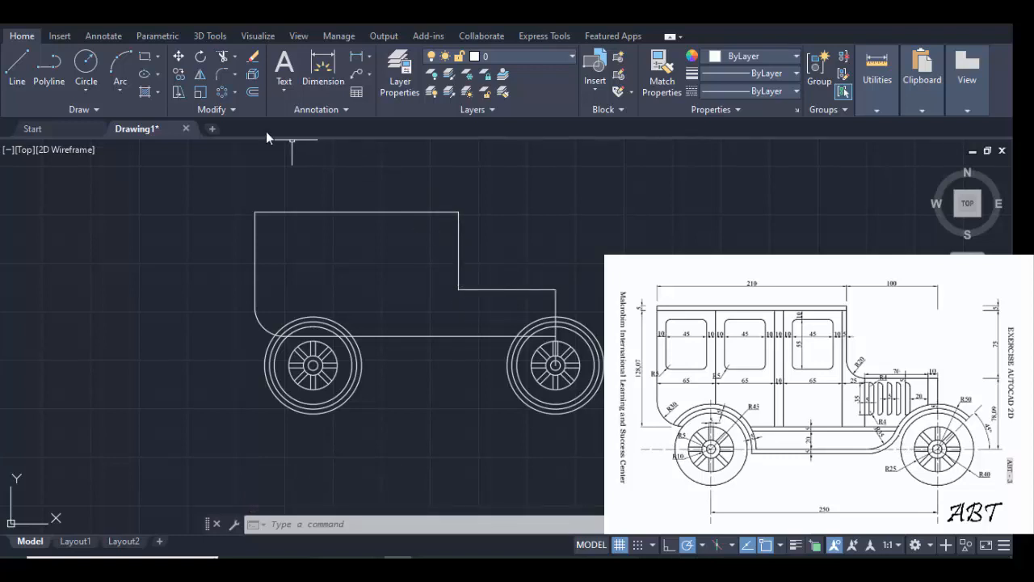
Step: Fillet the corner between the cabin's front edge and the bonnet line with radius 20
{"action": "left_click", "coordinate": [224, 77]}
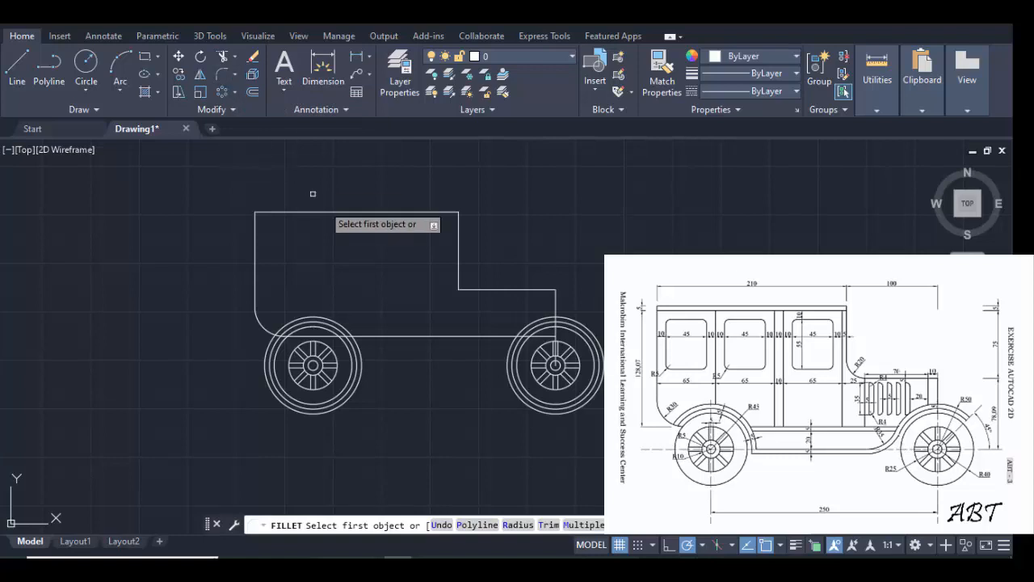
{"action": "left_click", "coordinate": [517, 525]}
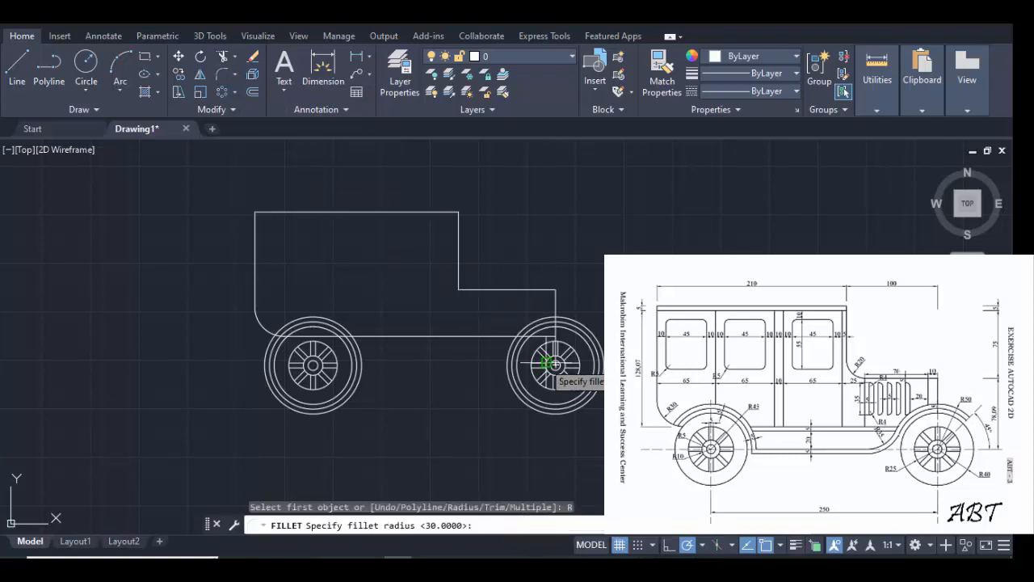
{"action": "type", "text": "20"}
{"action": "key", "text": "Return"}
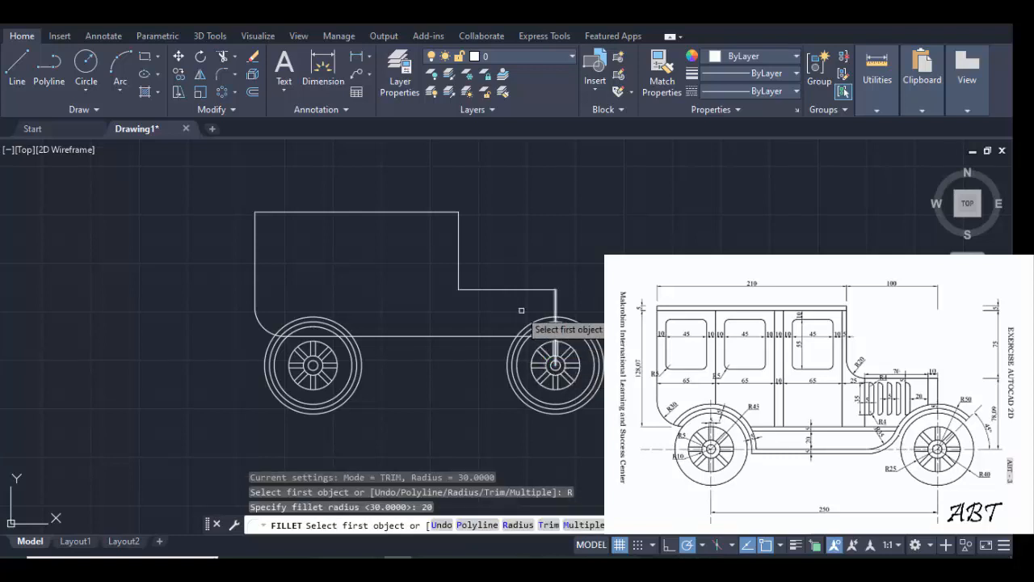
{"action": "left_click", "coordinate": [459, 267]}
{"action": "left_click", "coordinate": [495, 288]}
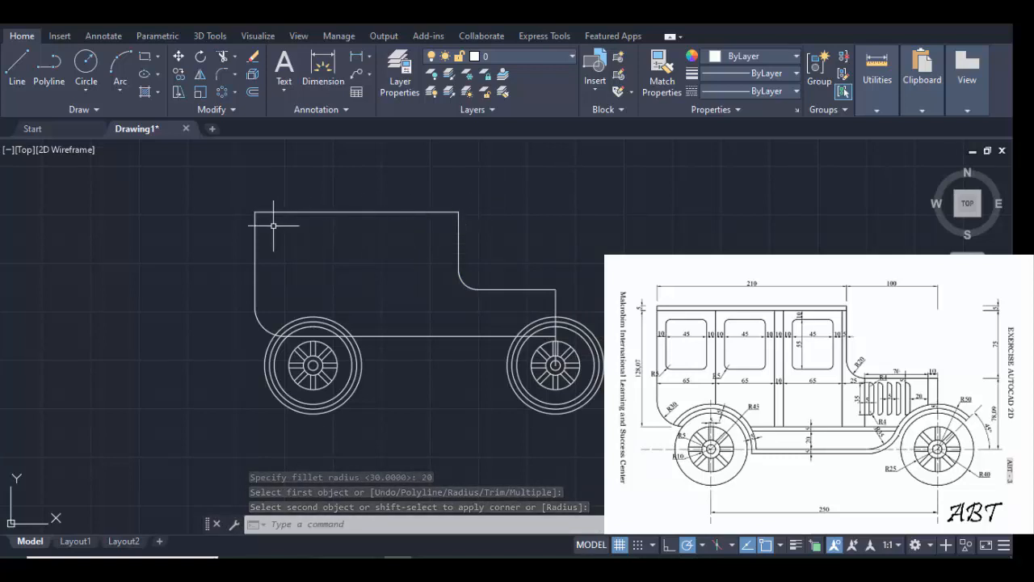
Step: Offset the roof line downward by 5
{"action": "left_click", "coordinate": [254, 94]}
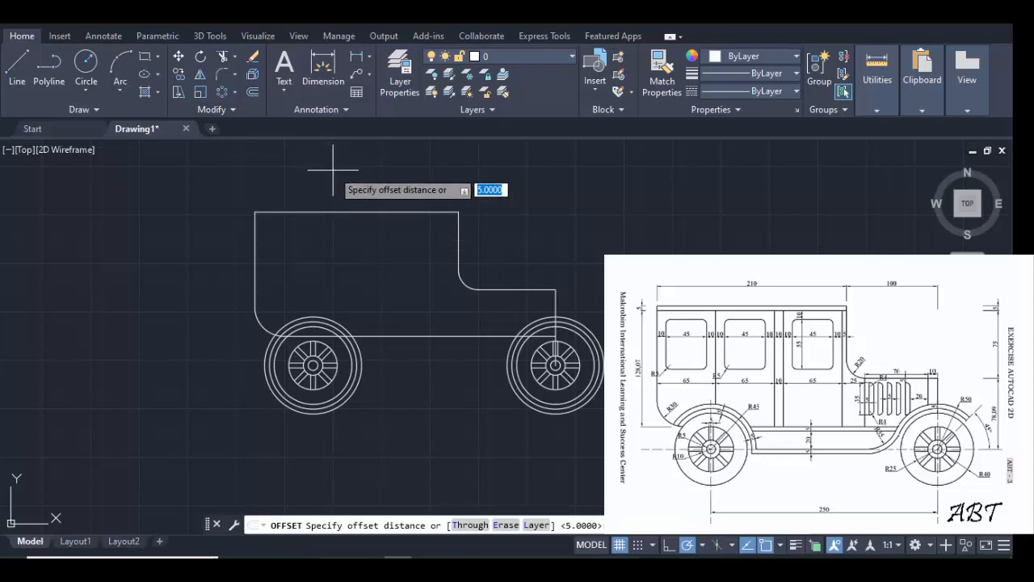
{"action": "type", "text": "5"}
{"action": "key", "text": "Return"}
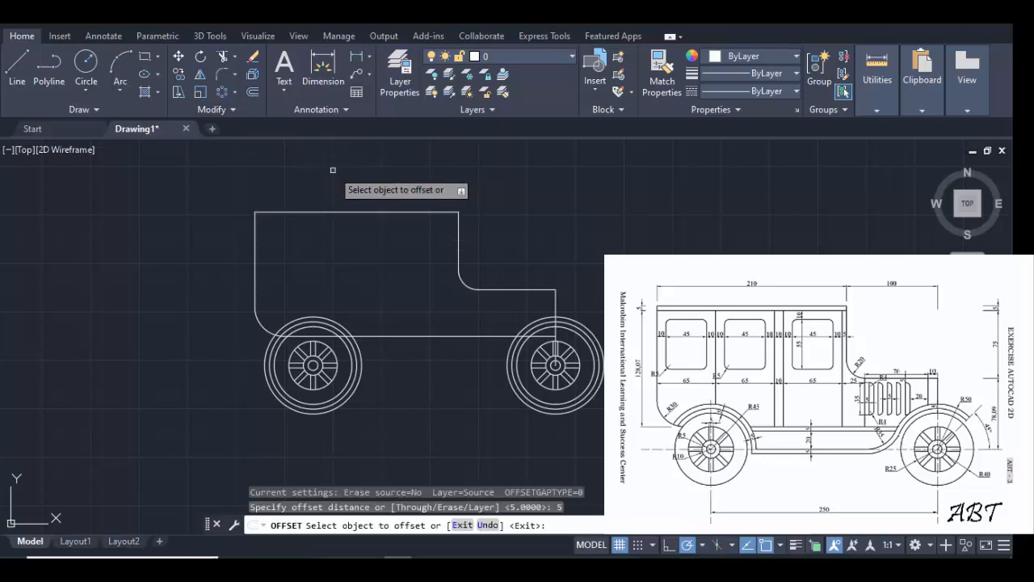
{"action": "left_click", "coordinate": [362, 213]}
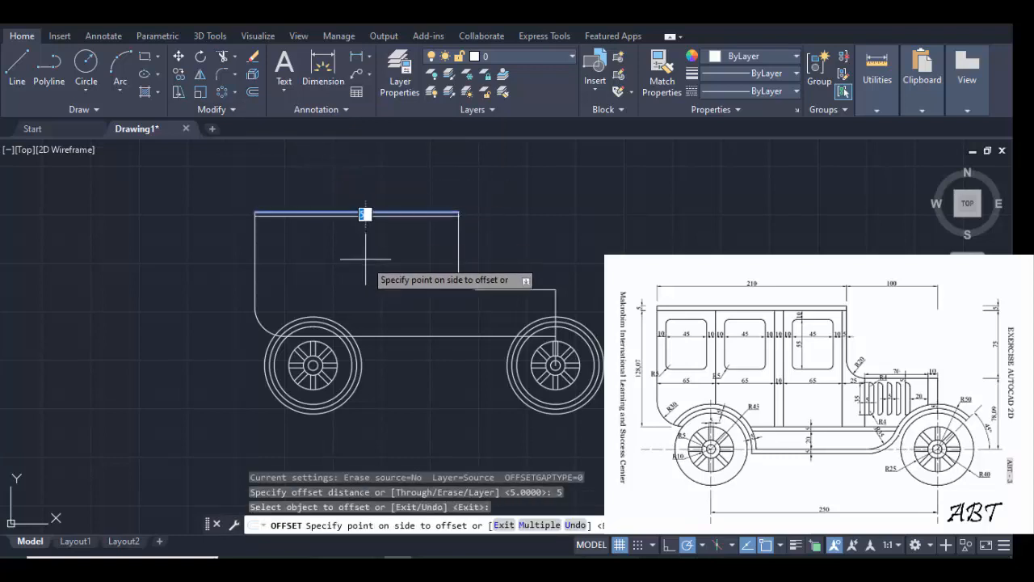
{"action": "left_click", "coordinate": [364, 236]}
{"action": "scroll", "coordinate": [379, 225], "scroll_direction": "up", "scroll_amount": 2}
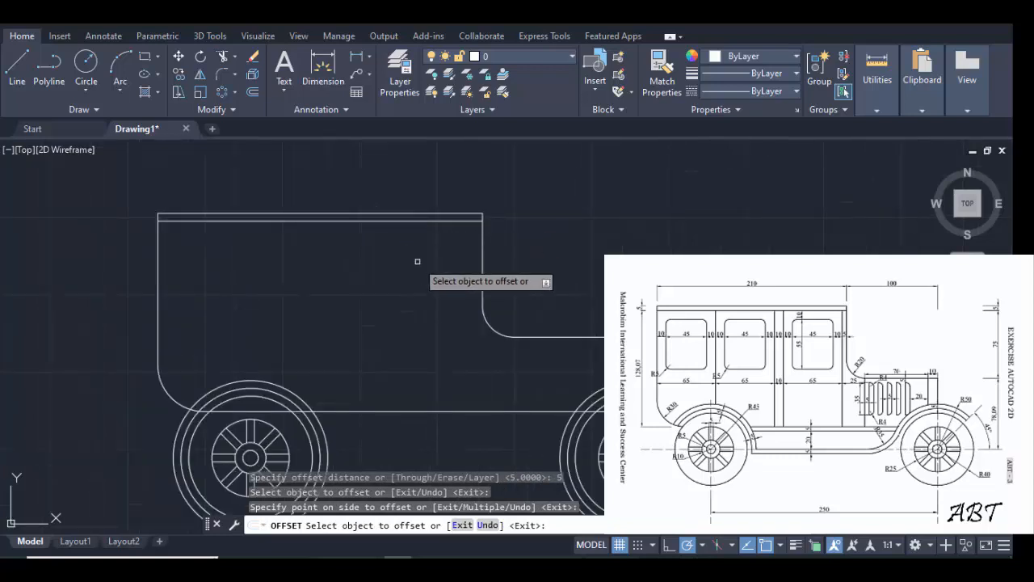
{"action": "scroll", "coordinate": [419, 264], "scroll_direction": "down", "scroll_amount": 2}
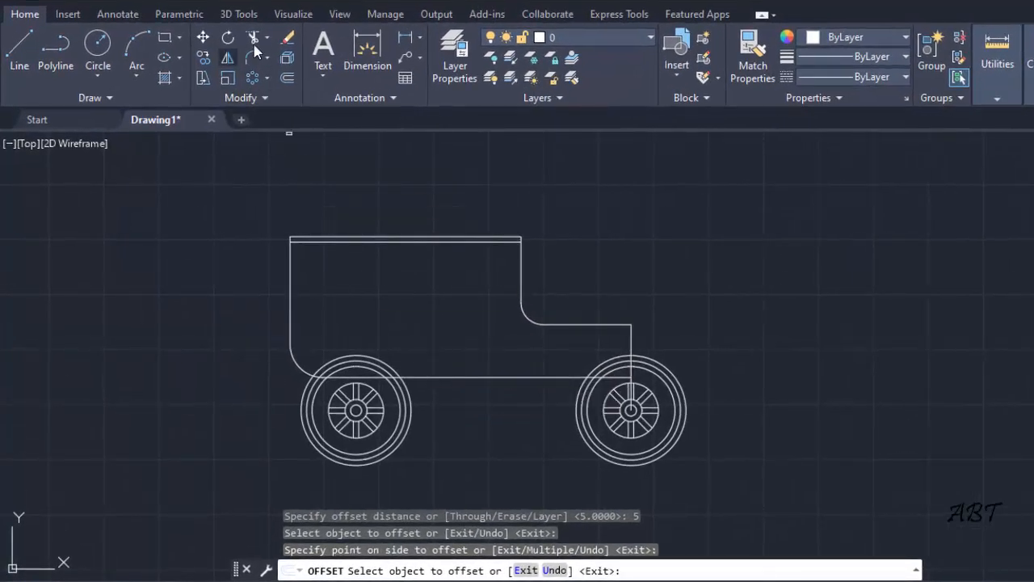
Step: Trim the body's bottom line where it crosses the wheels, keeping the span between the two outermost mudguard circles
{"action": "left_click", "coordinate": [254, 38]}
{"action": "scroll", "coordinate": [337, 334], "scroll_direction": "up", "scroll_amount": 4}
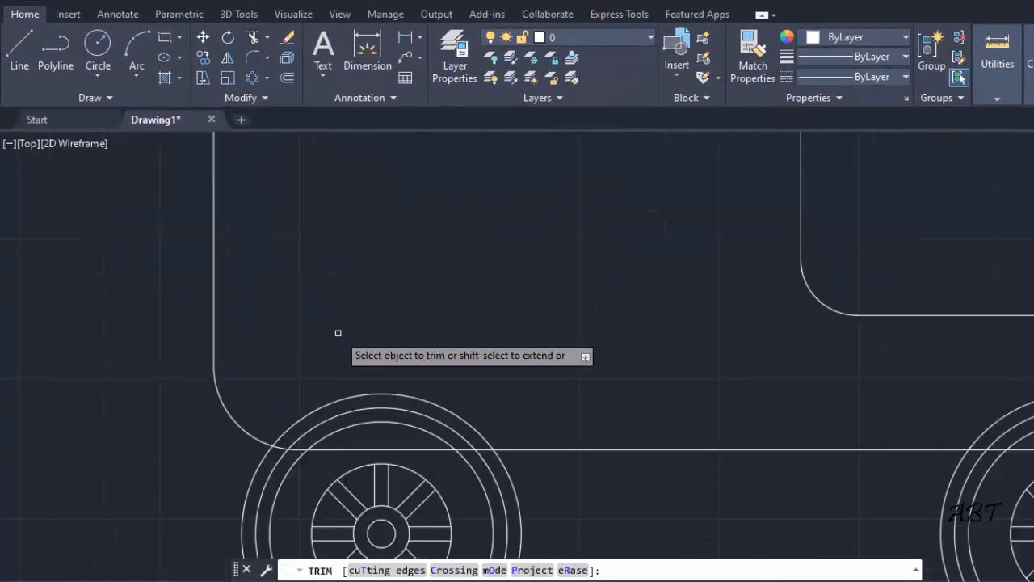
{"action": "left_click", "coordinate": [366, 451]}
{"action": "key", "text": "Return"}
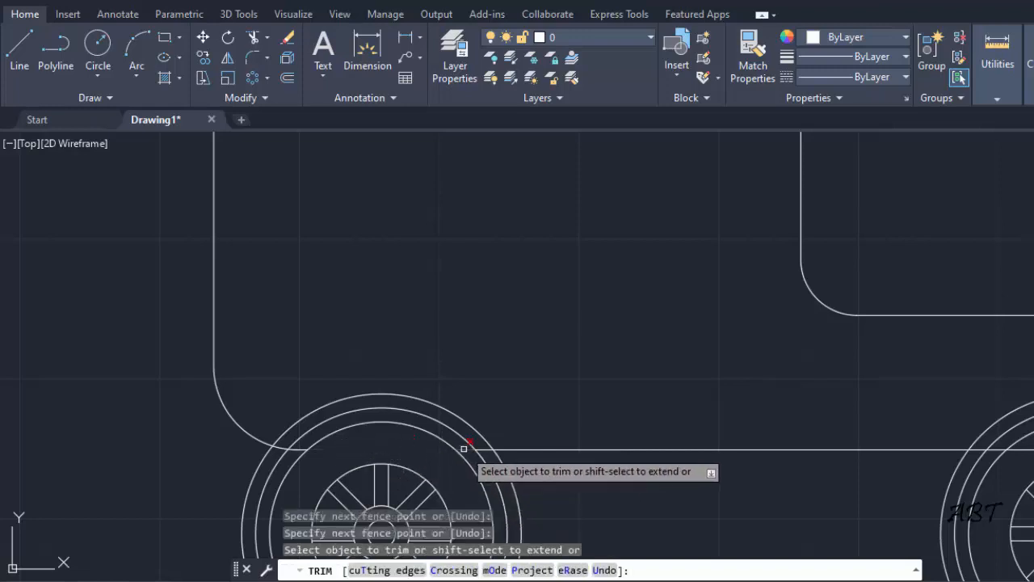
{"action": "scroll", "coordinate": [646, 411], "scroll_direction": "down", "scroll_amount": 4}
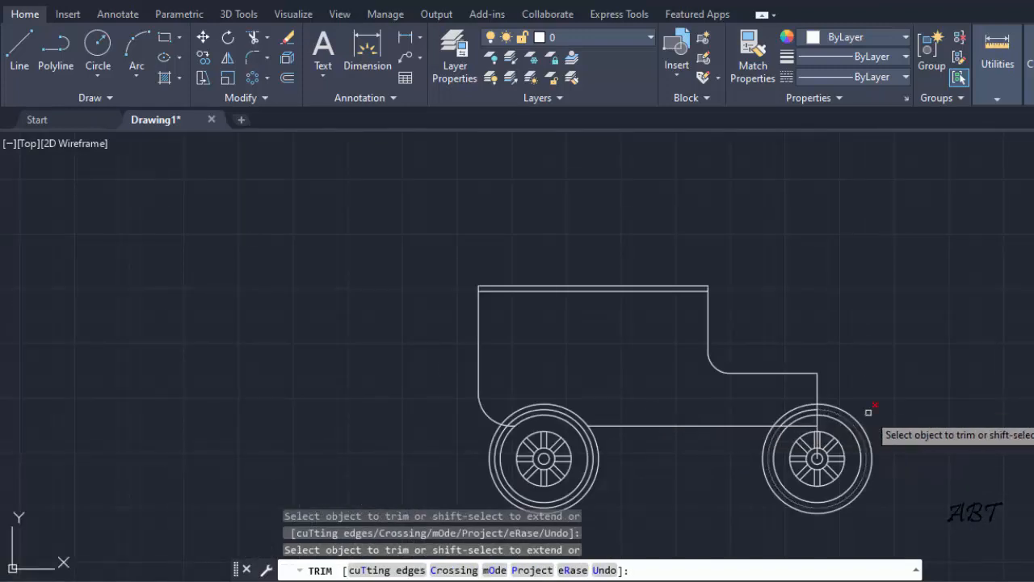
{"action": "scroll", "coordinate": [785, 417], "scroll_direction": "up", "scroll_amount": 4}
{"action": "left_click", "coordinate": [691, 433]}
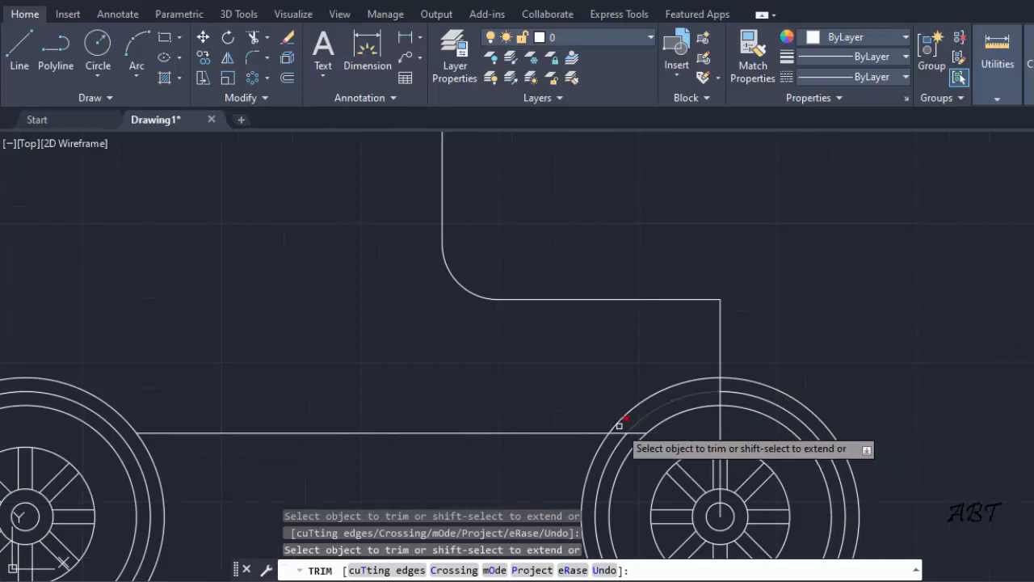
{"action": "scroll", "coordinate": [529, 372], "scroll_direction": "down", "scroll_amount": 3}
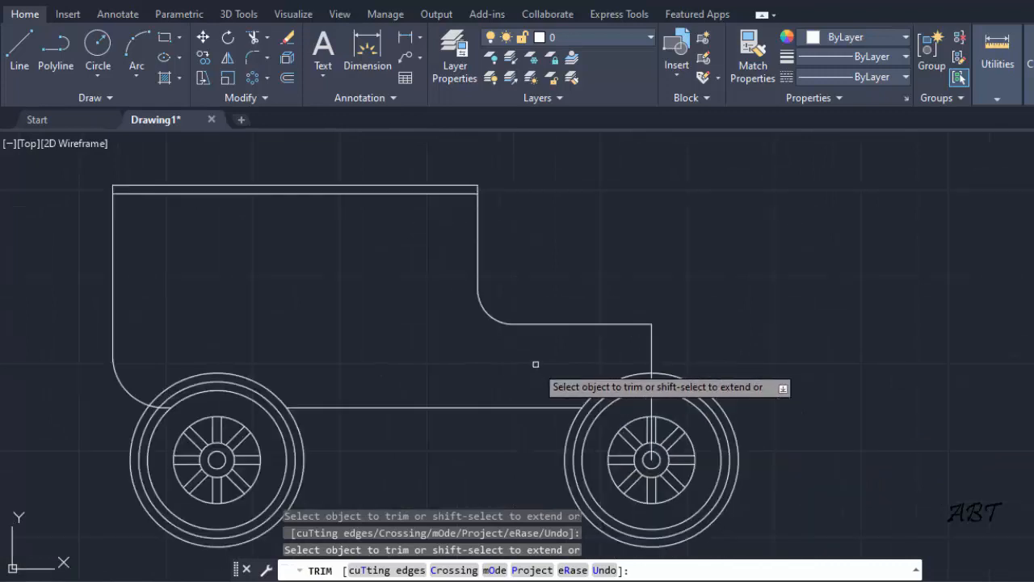
{"action": "middle_click_drag", "start_coordinate": [528, 374], "coordinate": [567, 329]}
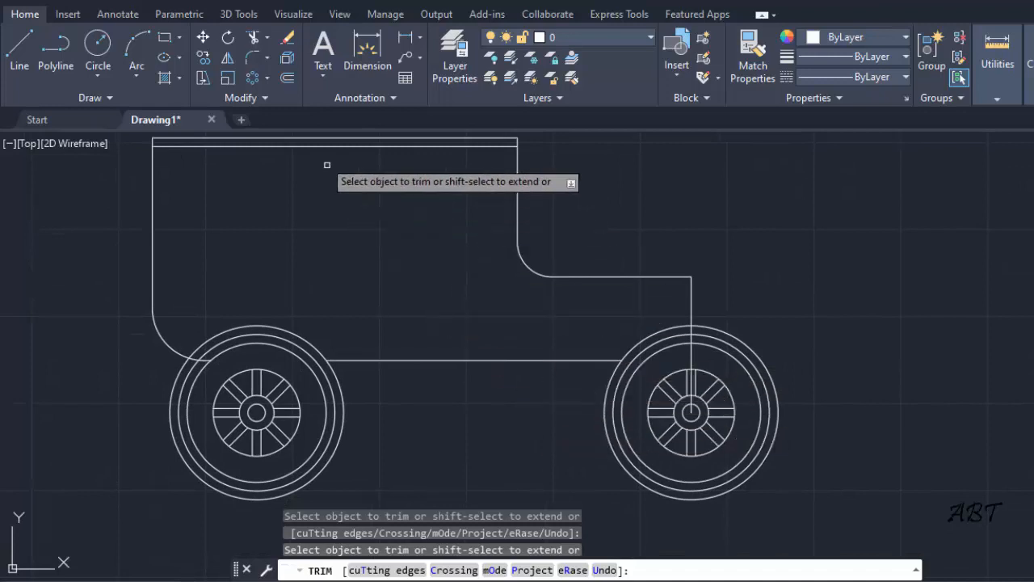
Step: Offset the bottom line between the wheels downward by 5 using the Through option
{"action": "left_click", "coordinate": [287, 78]}
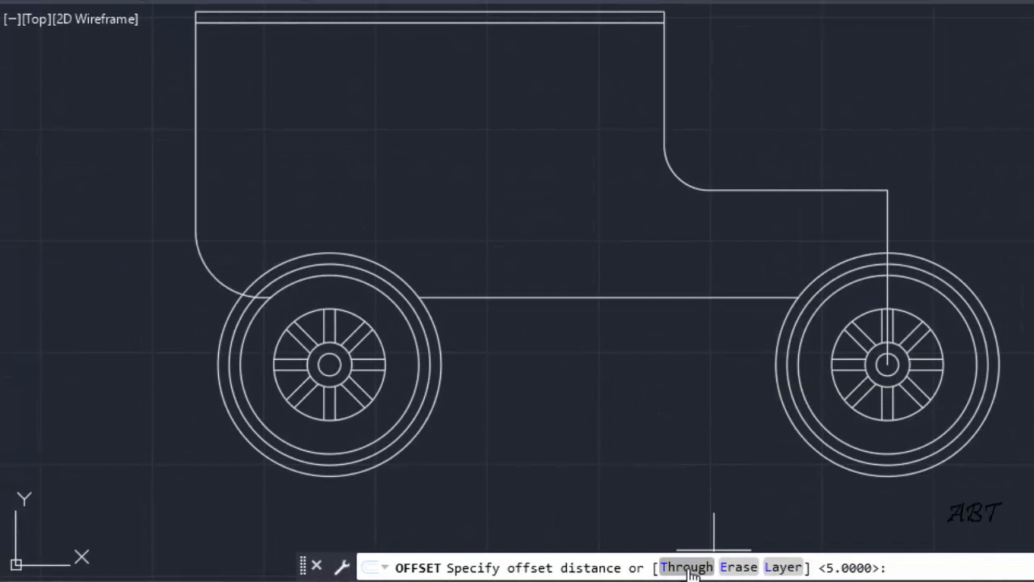
{"action": "left_click", "coordinate": [686, 567]}
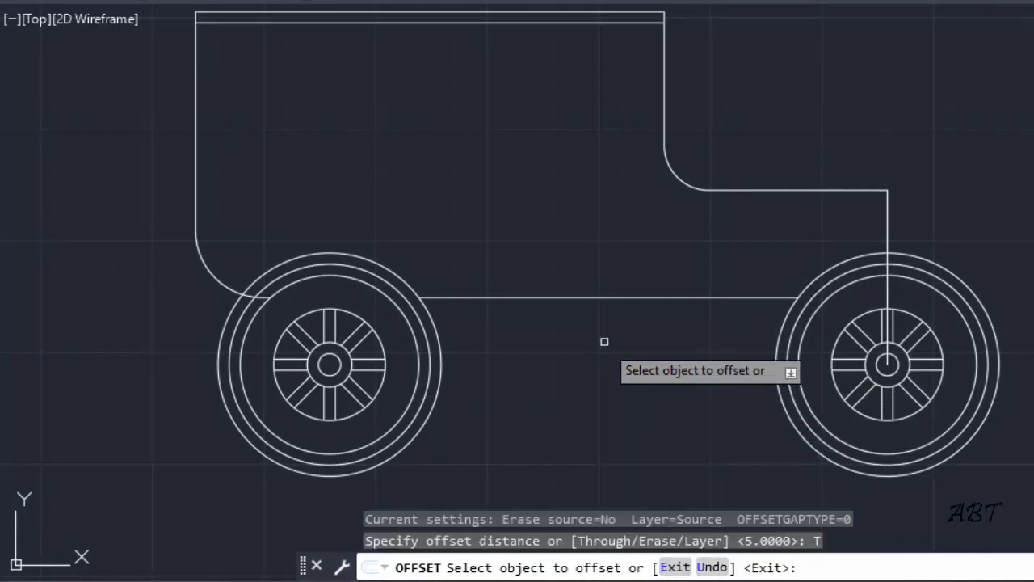
{"action": "left_click", "coordinate": [572, 298]}
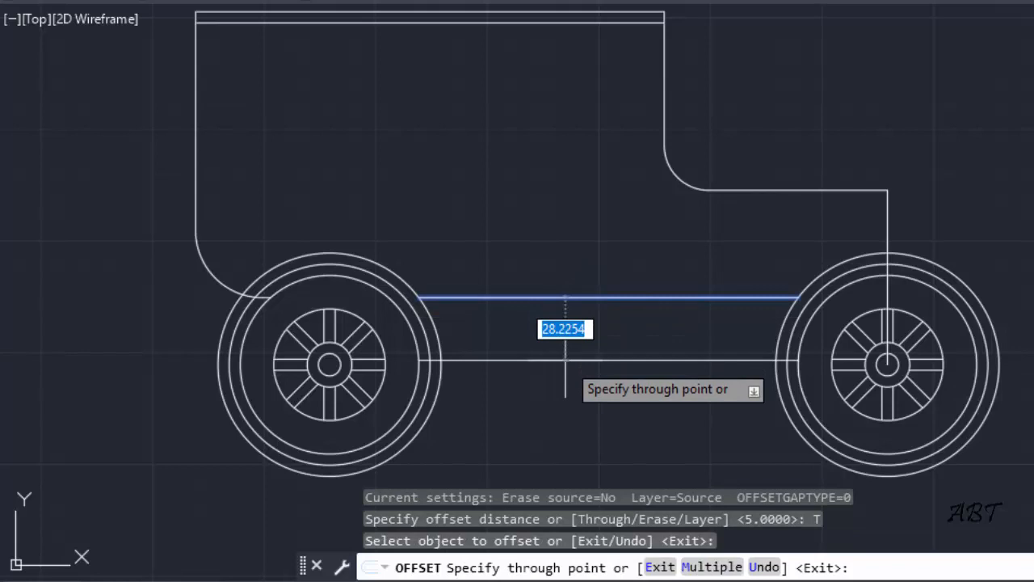
{"action": "key", "text": "Return"}
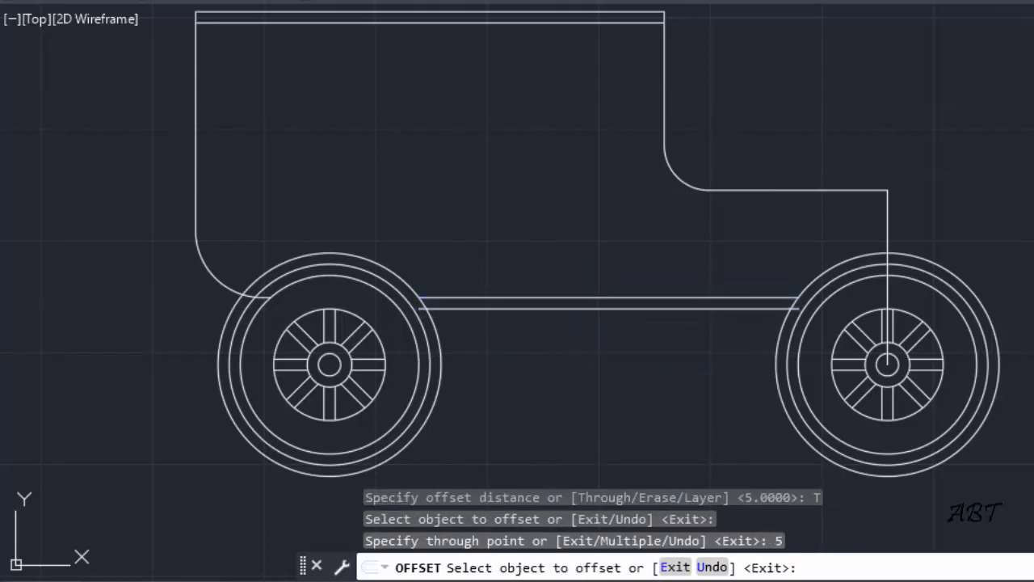
Step: Offset the lower line between the wheels downward by 20, and offset the resulting line downward by 5
{"action": "left_click", "coordinate": [573, 308]}
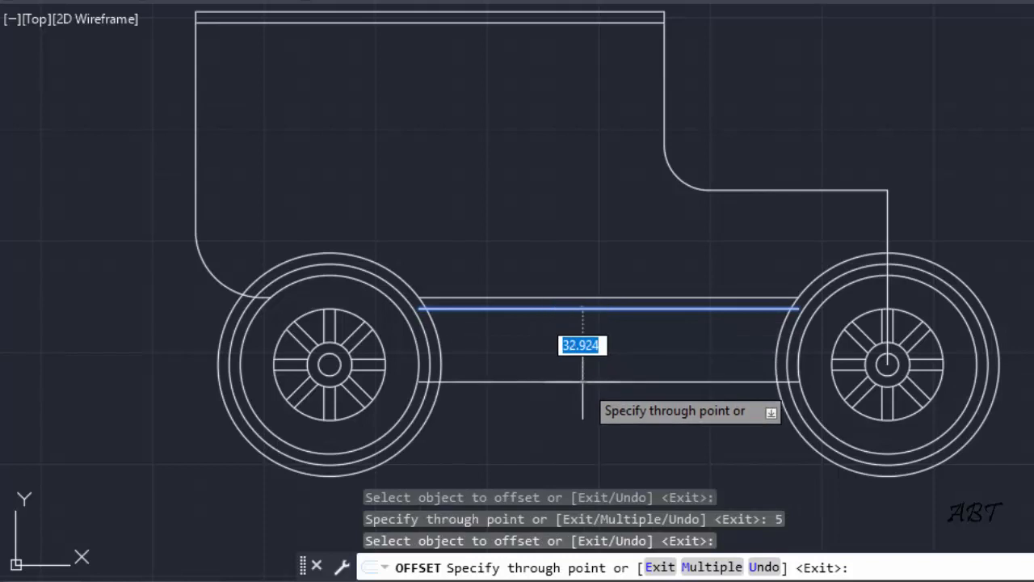
{"action": "type", "text": "20"}
{"action": "key", "text": "Return"}
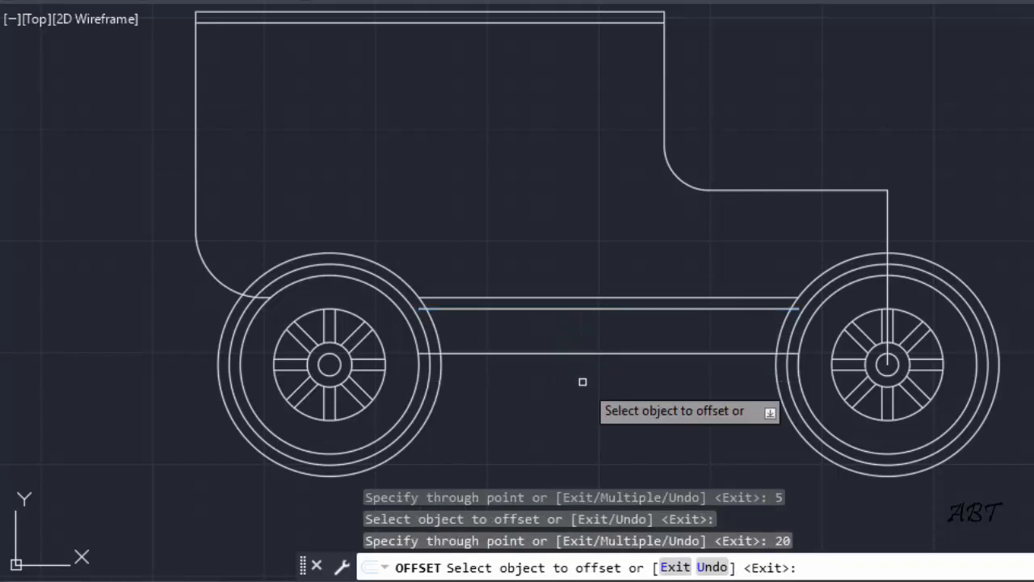
{"action": "left_click", "coordinate": [589, 353]}
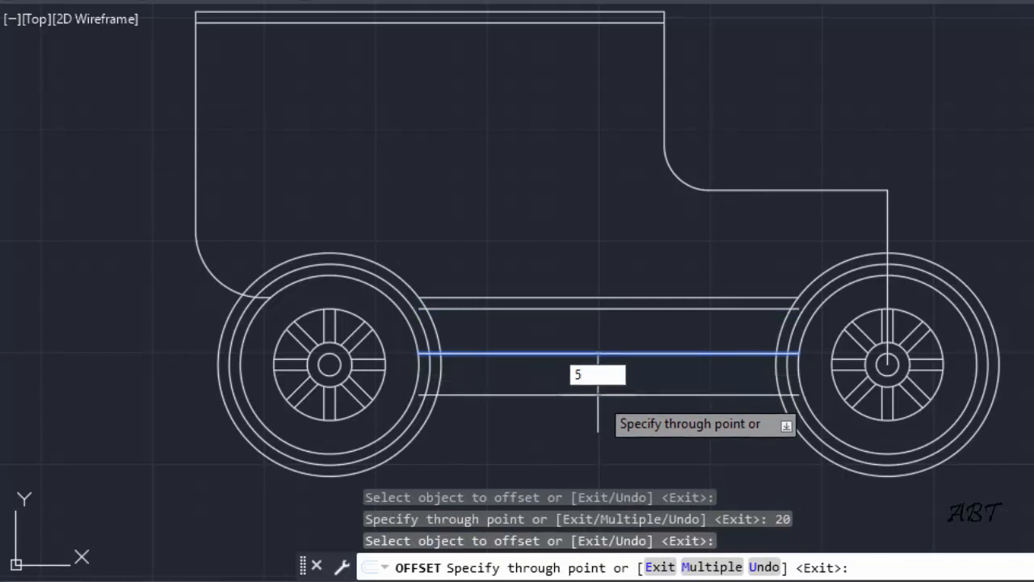
{"action": "key", "text": "Return"}
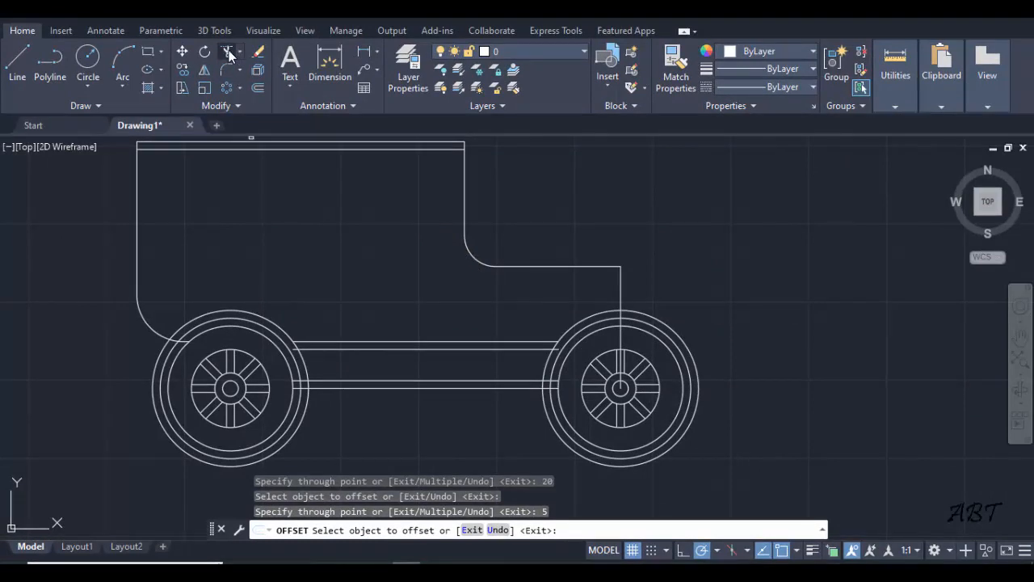
Step: Trim the lower parts of the rear wheel's two mudguard circles and the running-board line ends that extend into the mudguard
{"action": "left_click", "coordinate": [229, 51]}
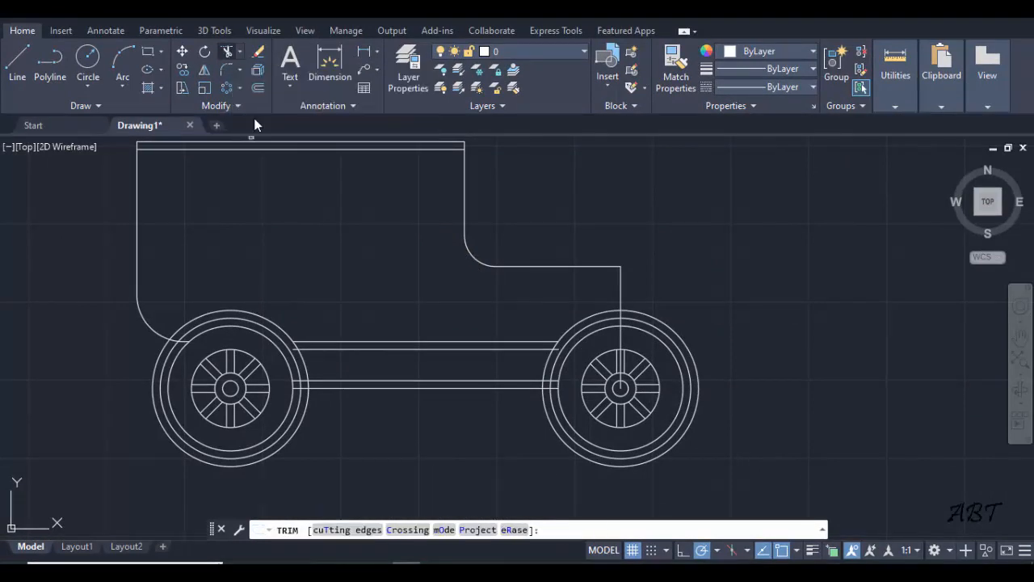
{"action": "left_click", "coordinate": [301, 411]}
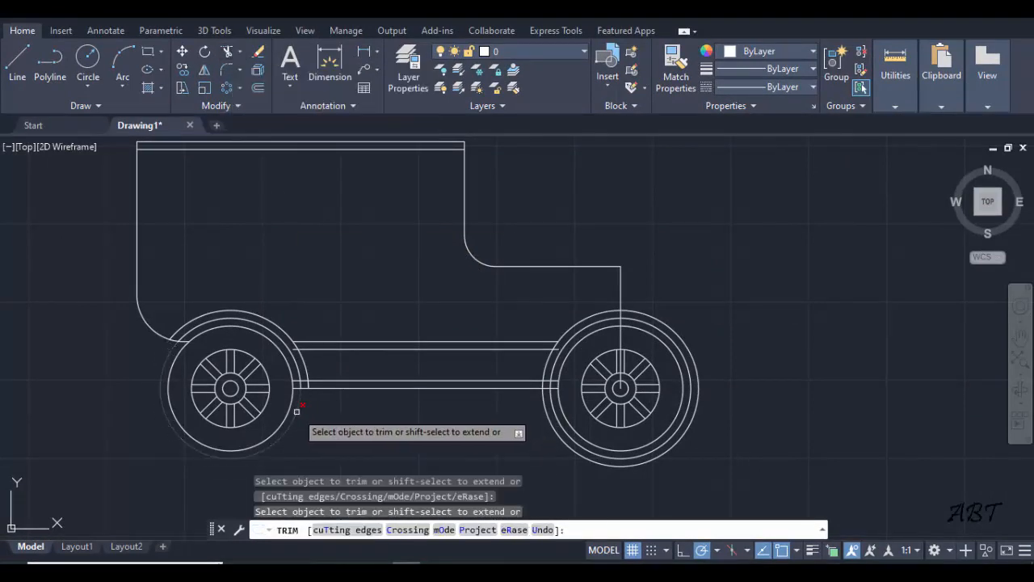
{"action": "scroll", "coordinate": [327, 386], "scroll_direction": "up", "scroll_amount": 2}
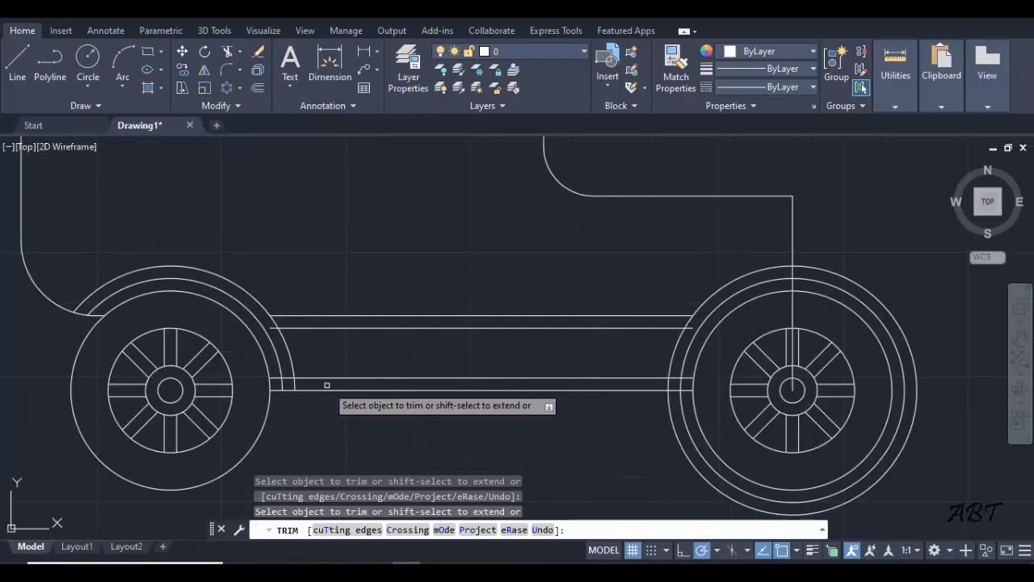
{"action": "scroll", "coordinate": [327, 385], "scroll_direction": "up", "scroll_amount": 1}
{"action": "left_click", "coordinate": [249, 374]}
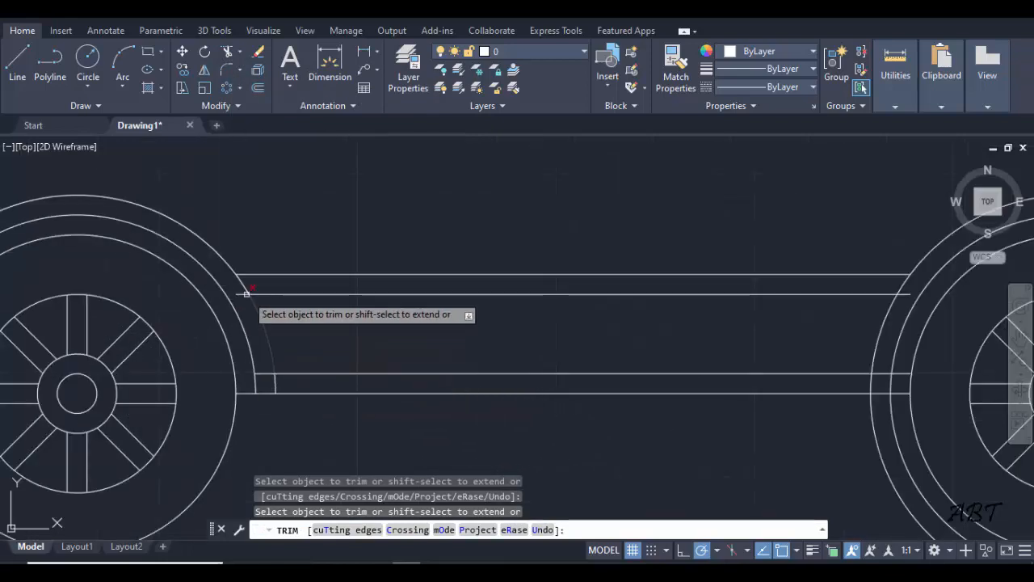
{"action": "left_click", "coordinate": [262, 372]}
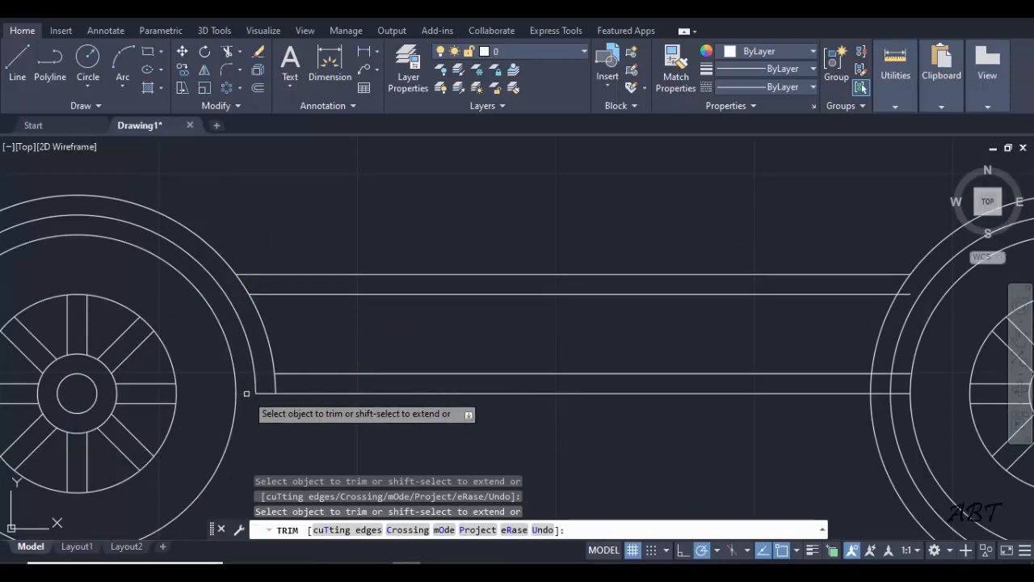
Step: Trim the end of the second line from the top where it extends past the front wheel's outer mudguard circle
{"action": "scroll", "coordinate": [364, 424], "scroll_direction": "down", "scroll_amount": 3}
{"action": "scroll", "coordinate": [378, 411], "scroll_direction": "up", "scroll_amount": 1}
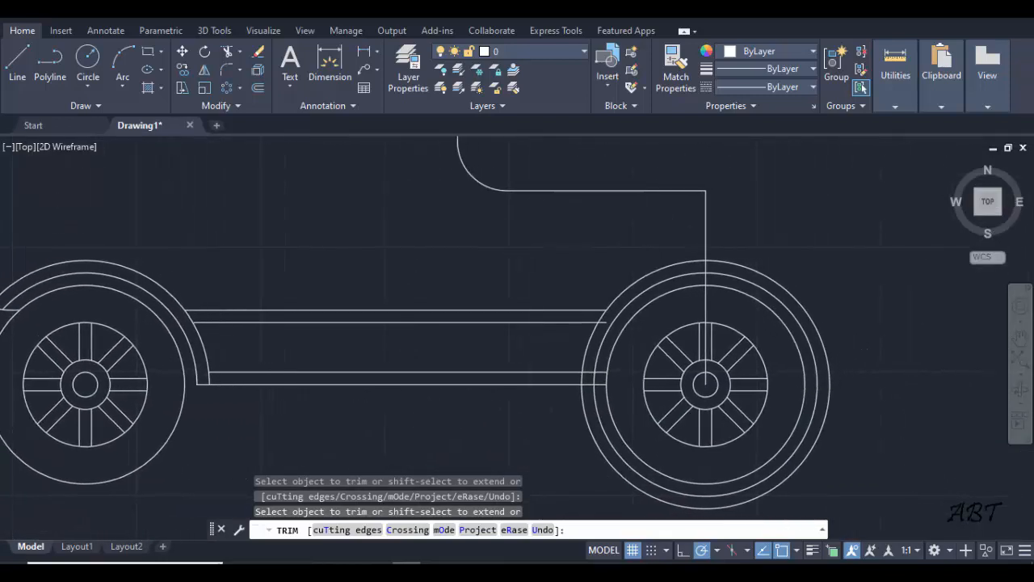
{"action": "scroll", "coordinate": [533, 332], "scroll_direction": "up", "scroll_amount": 5}
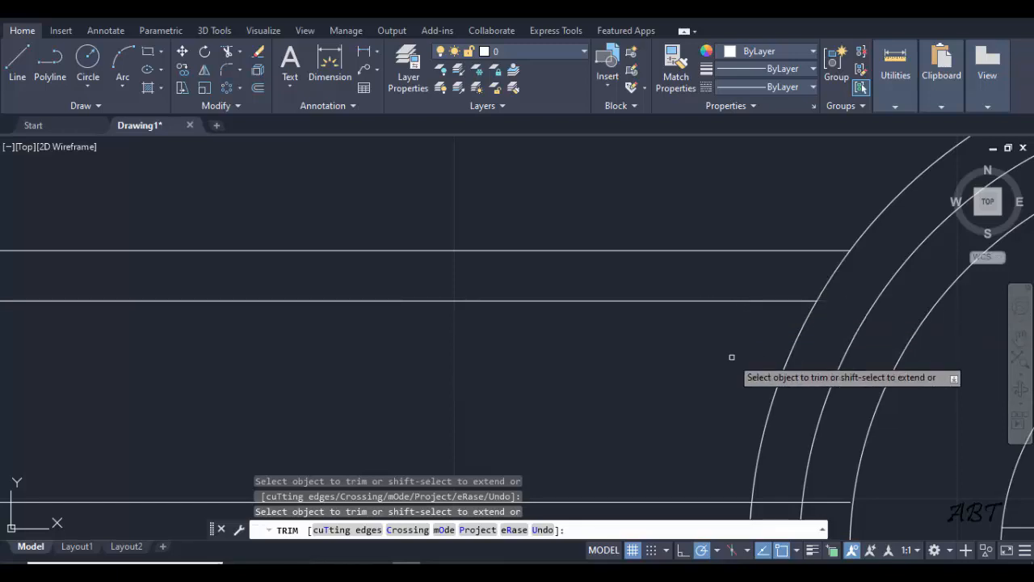
{"action": "scroll", "coordinate": [732, 356], "scroll_direction": "down", "scroll_amount": 5}
{"action": "scroll", "coordinate": [669, 391], "scroll_direction": "up", "scroll_amount": 3}
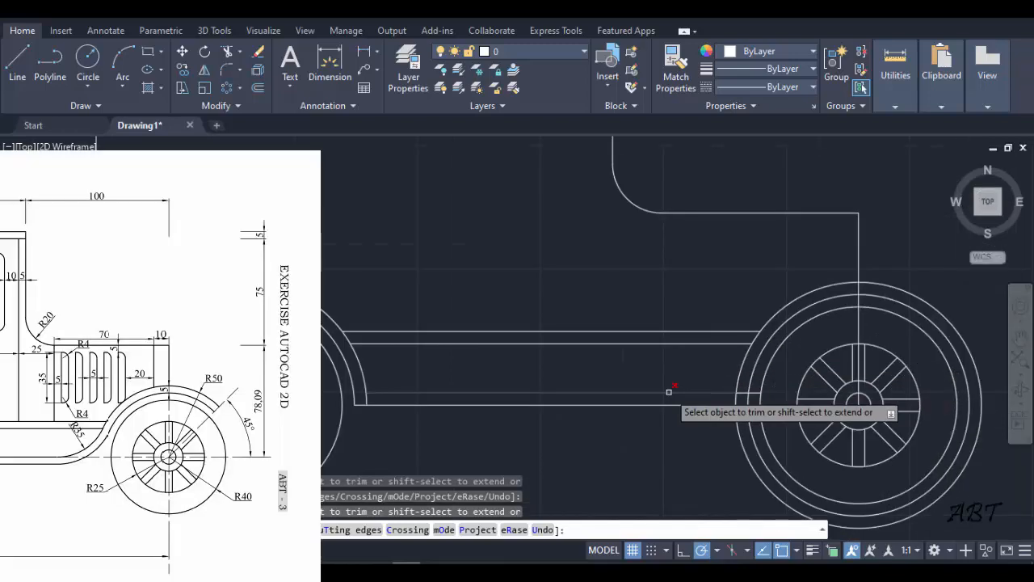
Step: Fillet the running board's upper line to the front wheel's outer mudguard circle with radius 35
{"action": "left_click", "coordinate": [228, 71]}
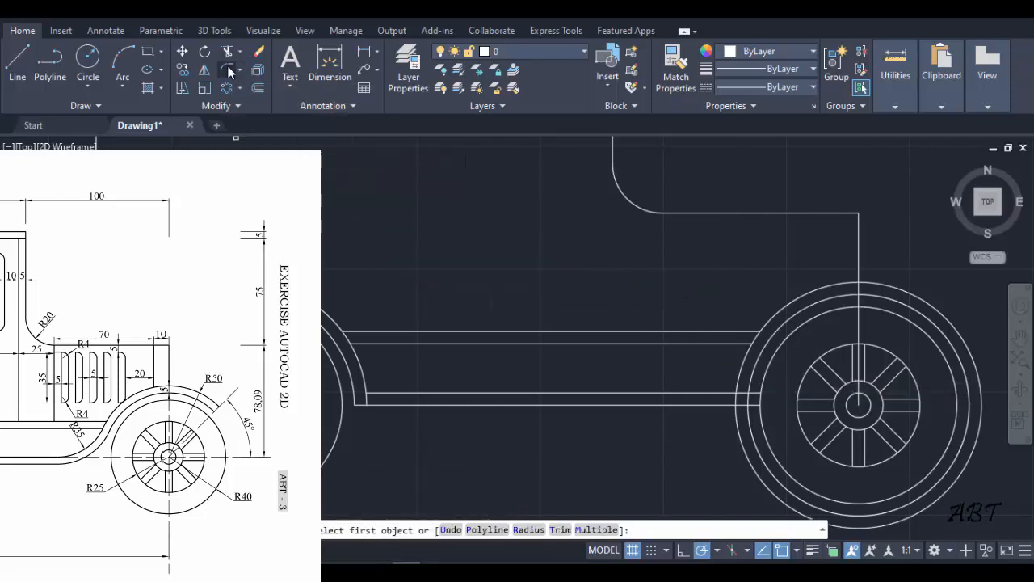
{"action": "left_click", "coordinate": [527, 530]}
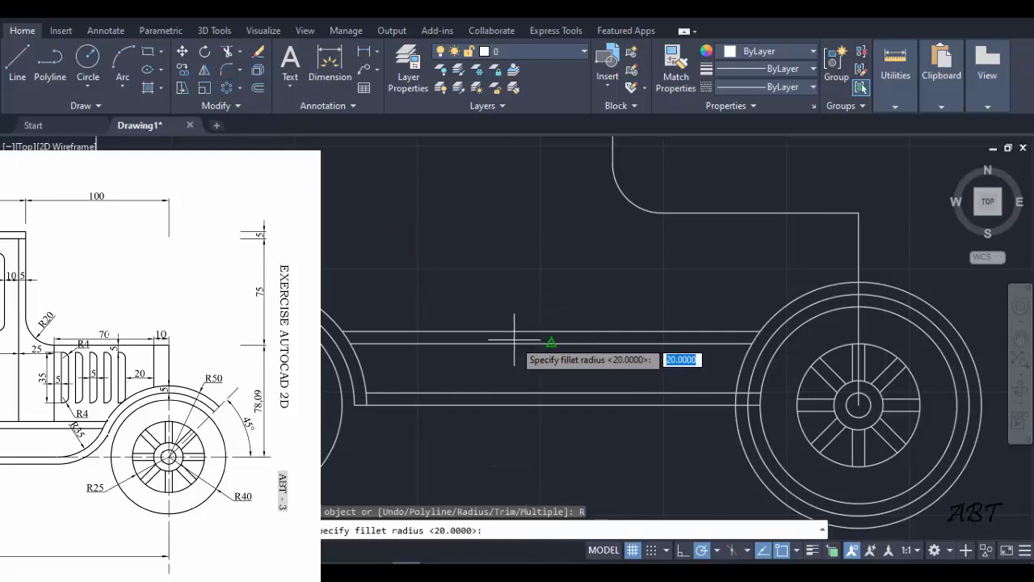
{"action": "type", "text": "35"}
{"action": "key", "text": "Return"}
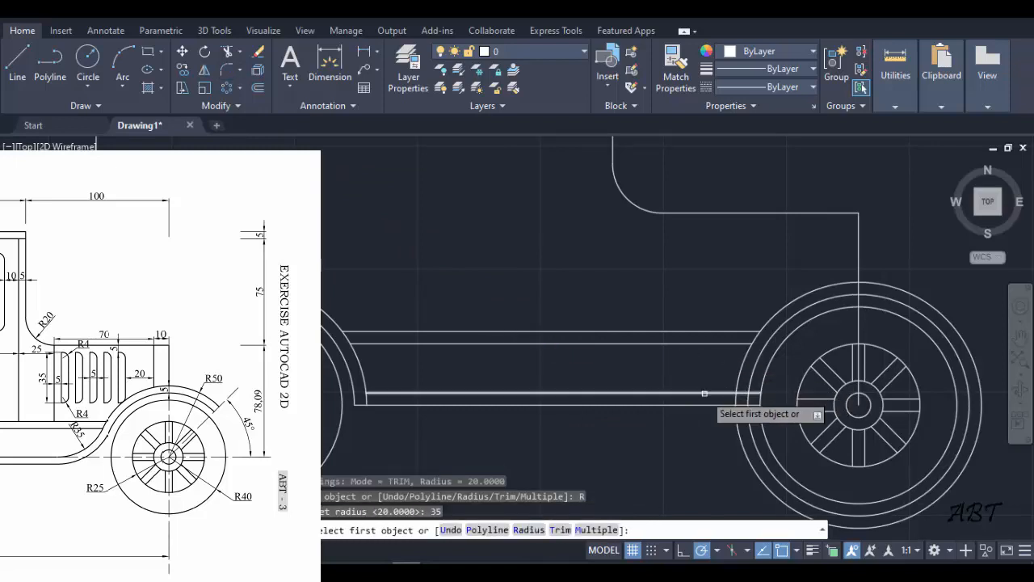
{"action": "left_click", "coordinate": [704, 393]}
{"action": "left_click", "coordinate": [738, 368]}
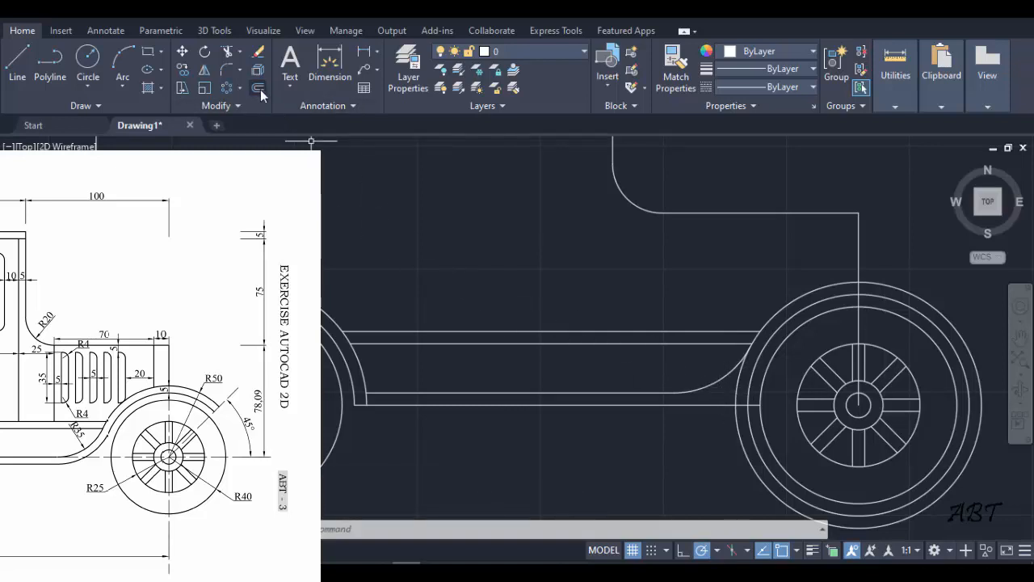
Step: Offset the fillet arc between the running board and front mudguard by 5 toward the front wheel
{"action": "left_click", "coordinate": [259, 90]}
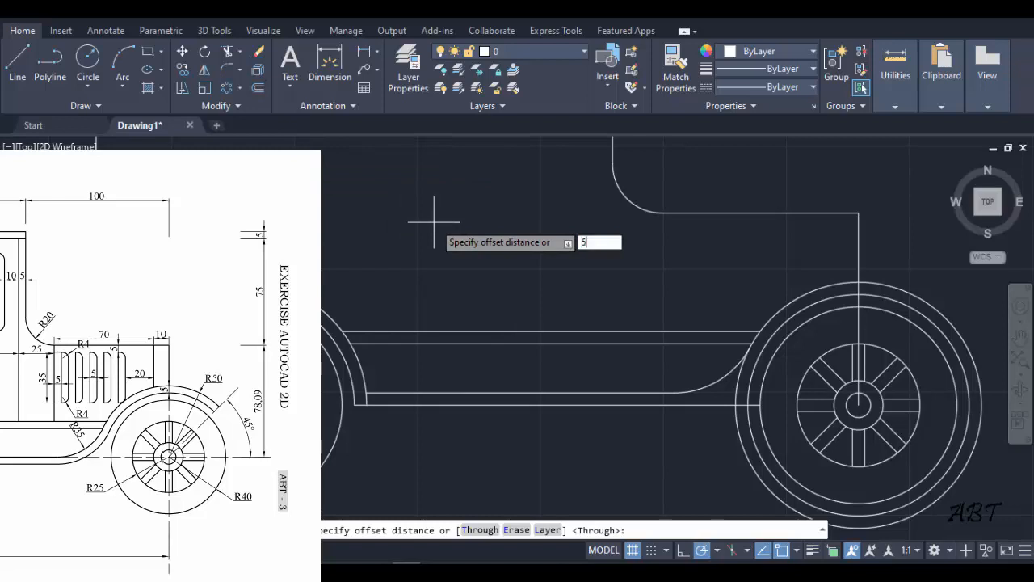
{"action": "key", "text": "Return"}
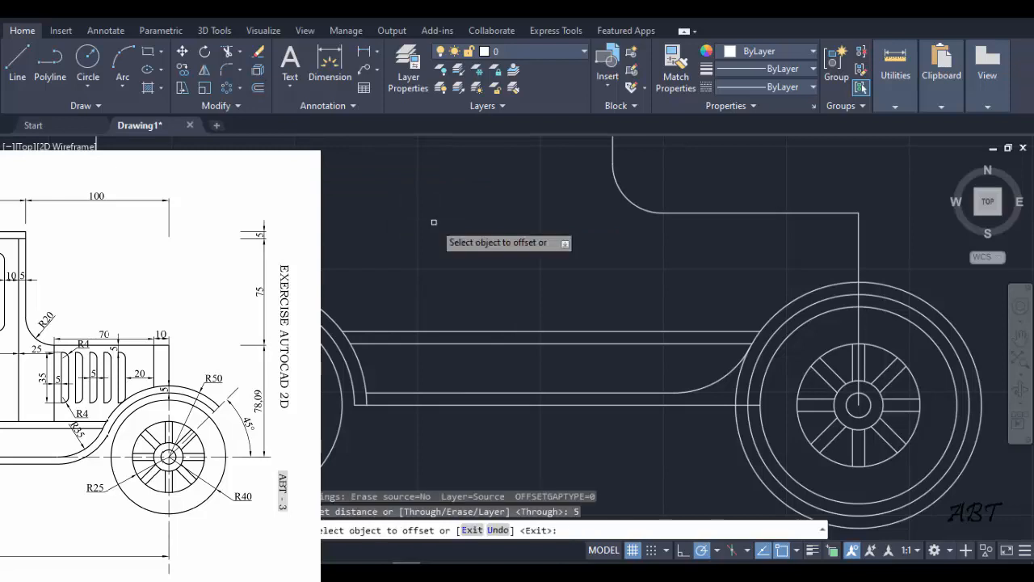
{"action": "left_click", "coordinate": [714, 380]}
{"action": "left_click", "coordinate": [733, 393]}
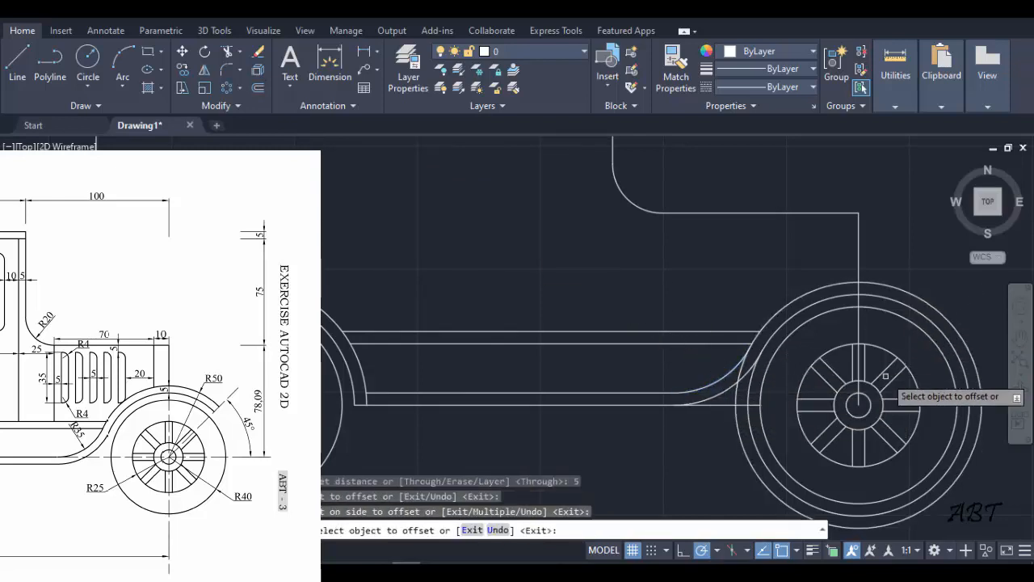
Step: Set polar tracking to 45° increments and draw a 45° line from the front wheel's centre up and forward past the mudguard
{"action": "scroll", "coordinate": [800, 287], "scroll_direction": "down", "scroll_amount": 2}
{"action": "mouse_move", "coordinate": [820, 317]}
{"action": "middle_mouse_down"}
{"action": "mouse_move", "coordinate": [727, 321]}
{"action": "mouse_move", "coordinate": [622, 294]}
{"action": "middle_mouse_up"}
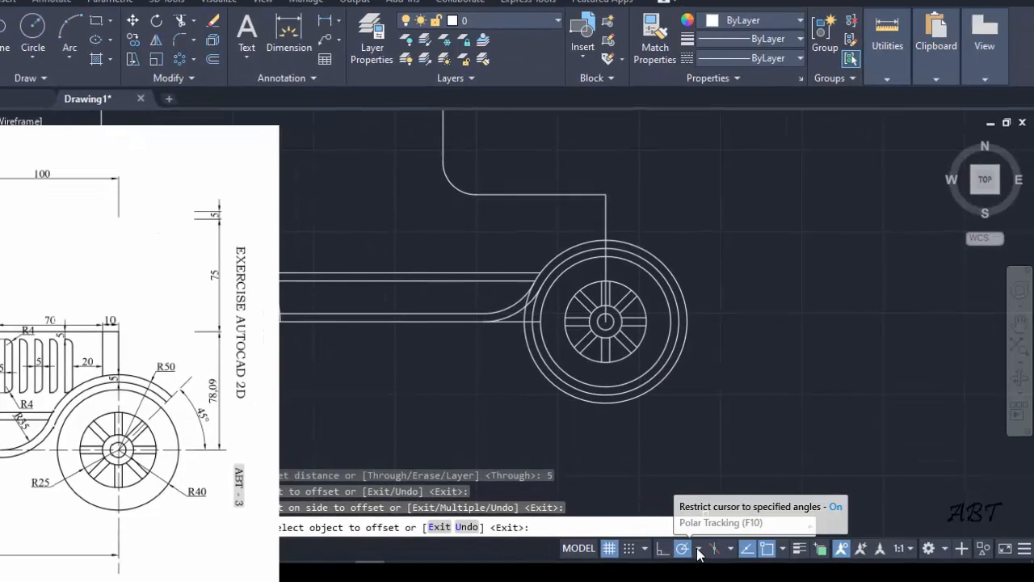
{"action": "left_click", "coordinate": [716, 551]}
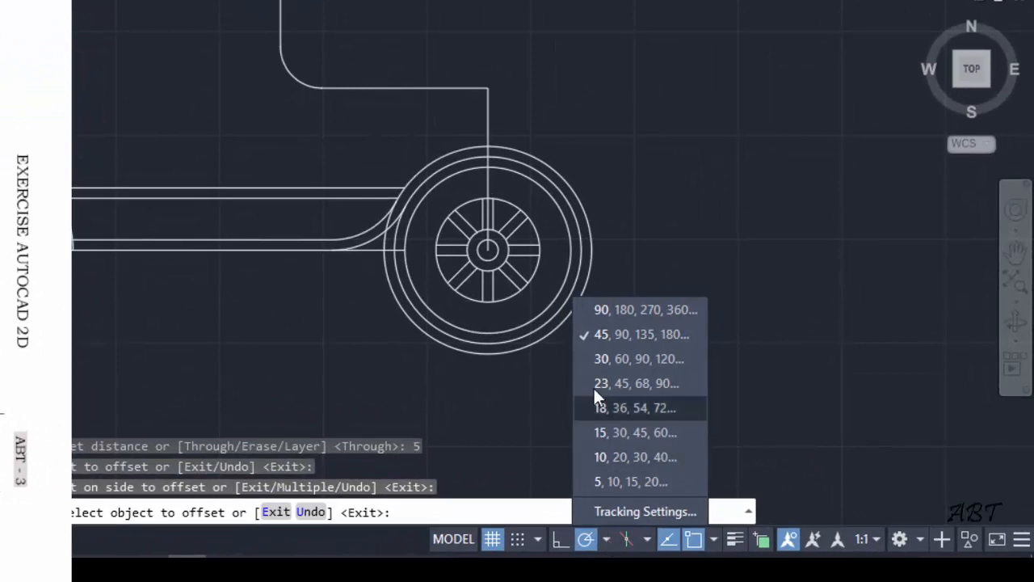
{"action": "left_click", "coordinate": [616, 333]}
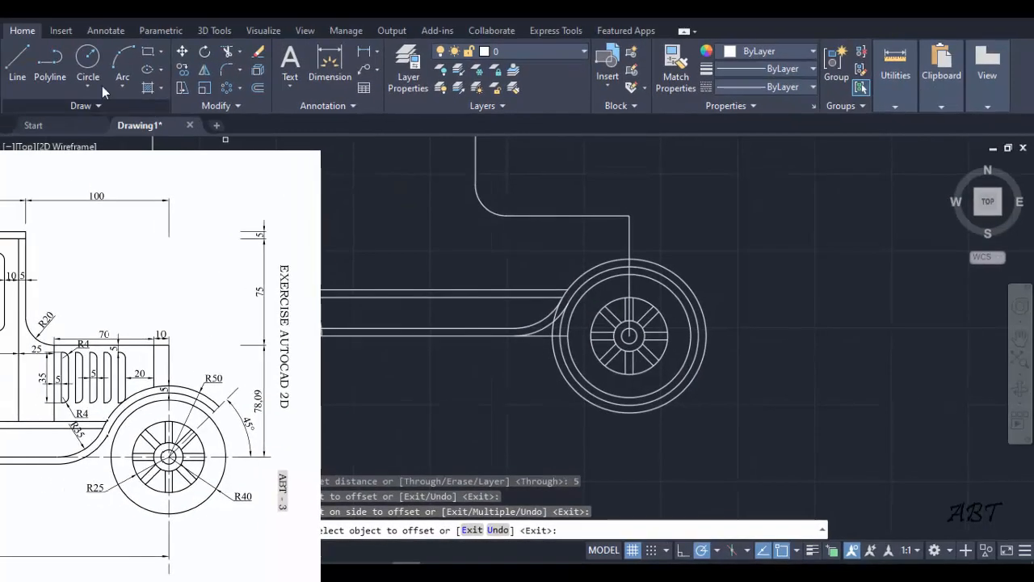
{"action": "left_click", "coordinate": [18, 61]}
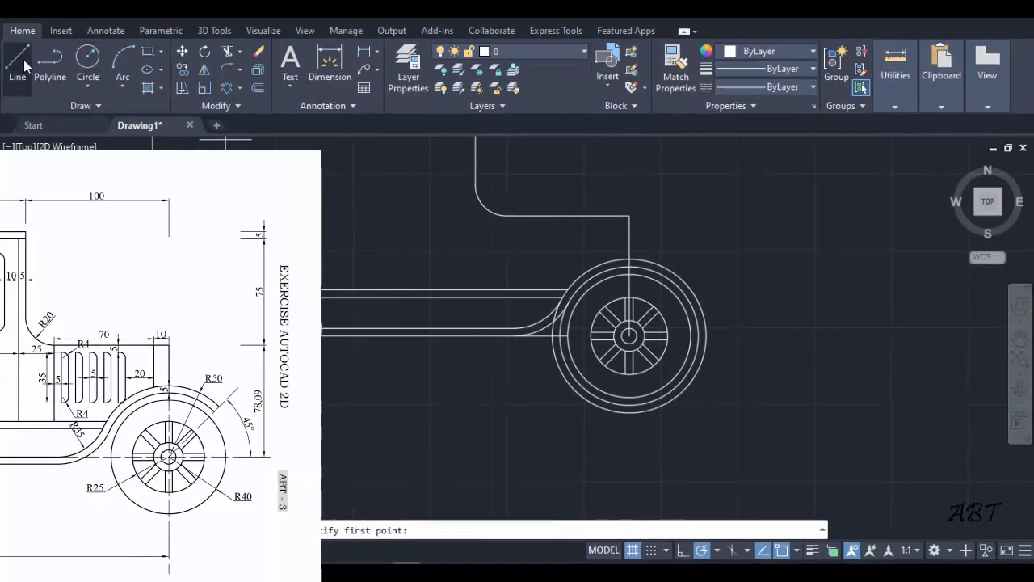
{"action": "left_click", "coordinate": [629, 334]}
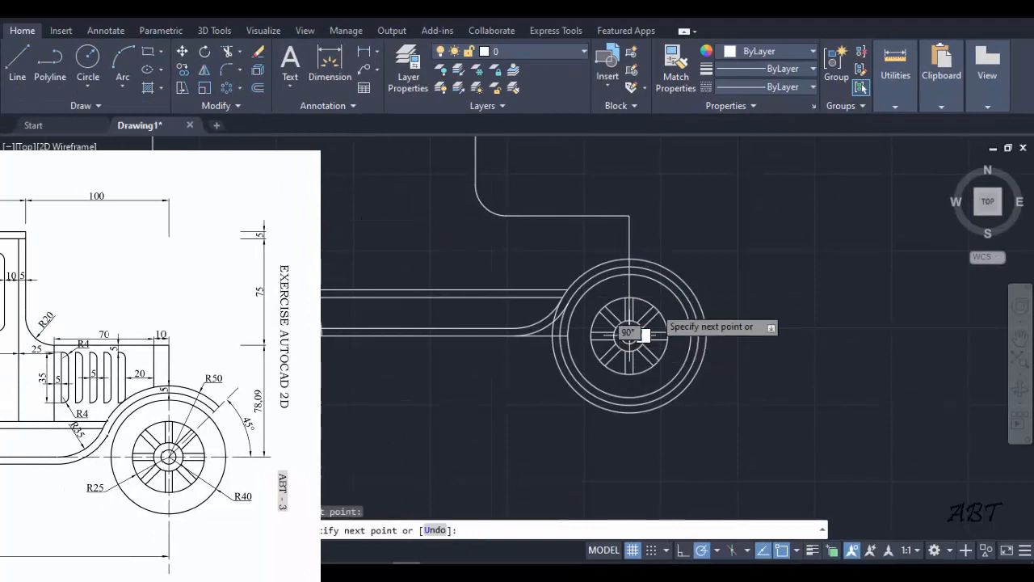
{"action": "left_click", "coordinate": [726, 239]}
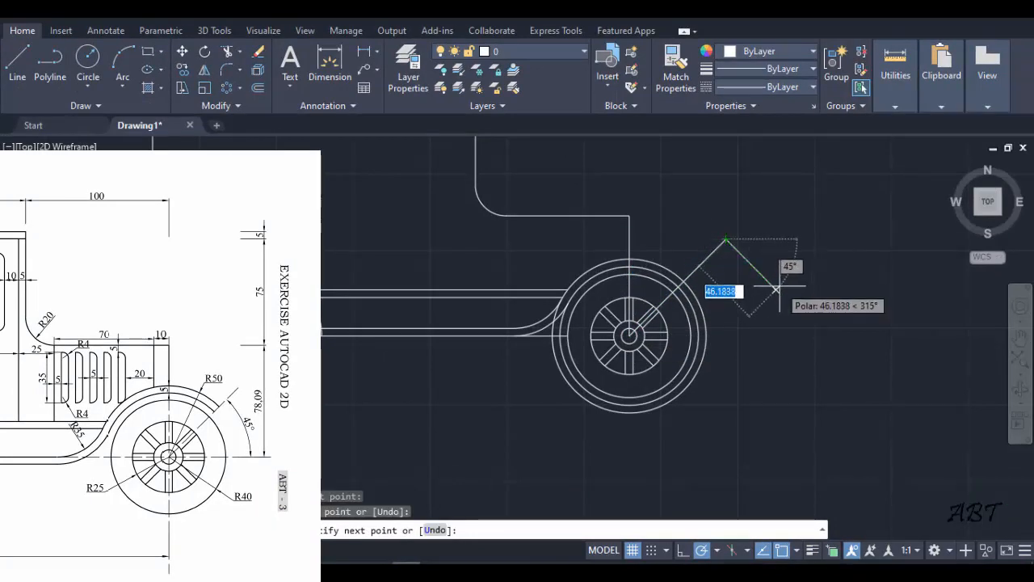
{"action": "key", "text": "Return"}
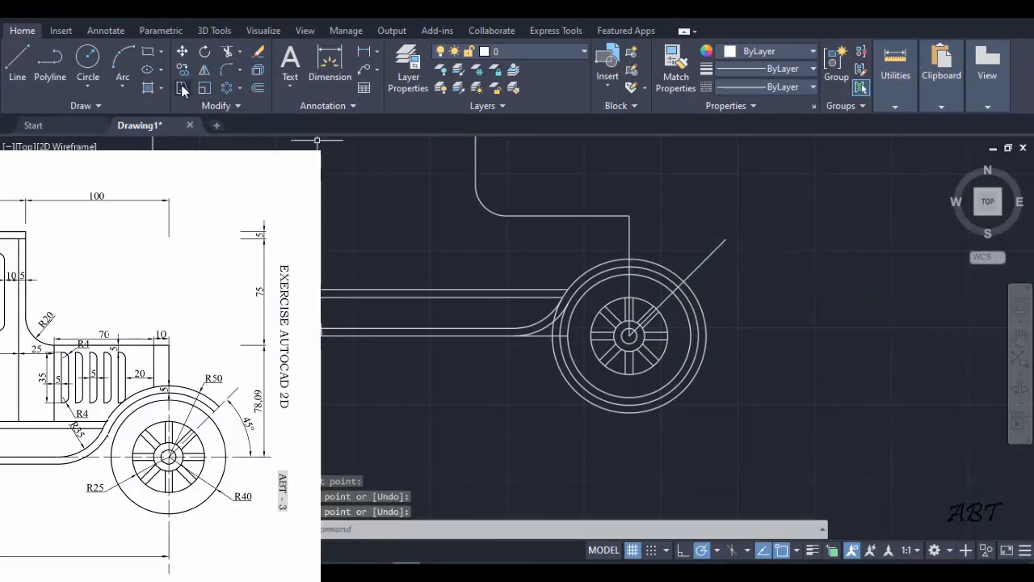
Step: Trim the front mudguard circles below the 45° line and the leftover arcs and line ends where the running board curves in
{"action": "left_click", "coordinate": [224, 51]}
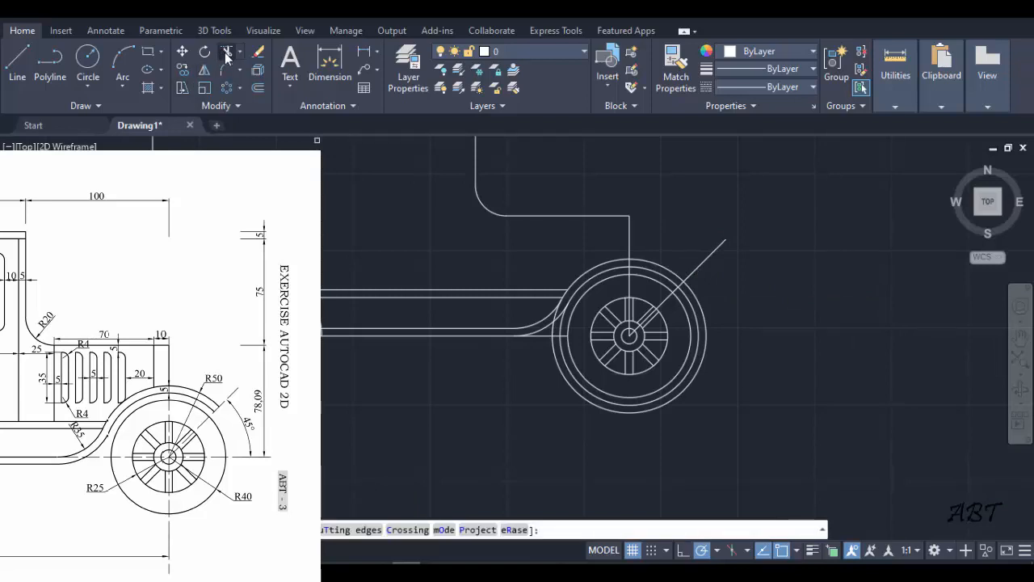
{"action": "left_click", "coordinate": [584, 399]}
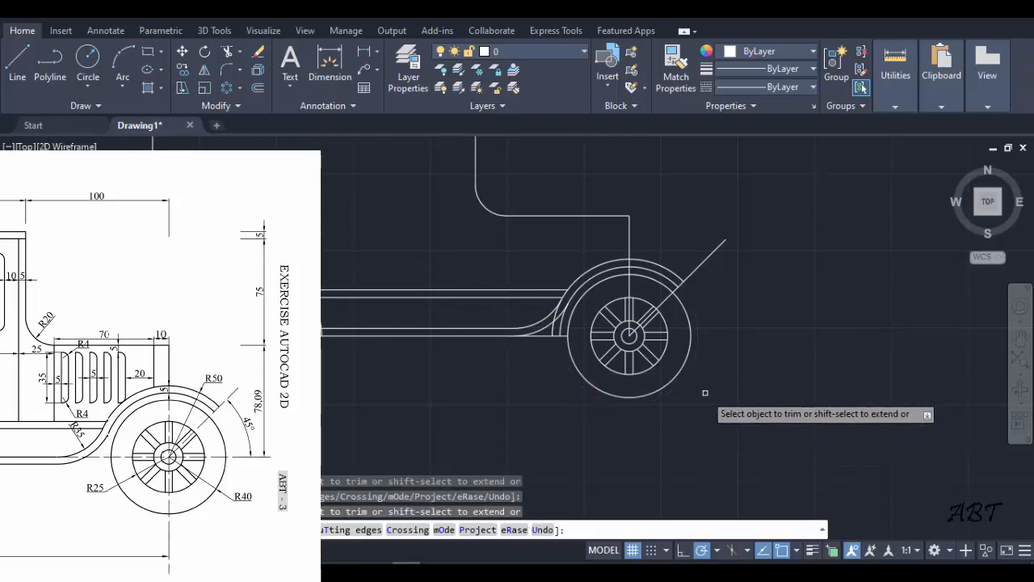
{"action": "scroll", "coordinate": [561, 329], "scroll_direction": "up", "scroll_amount": 2}
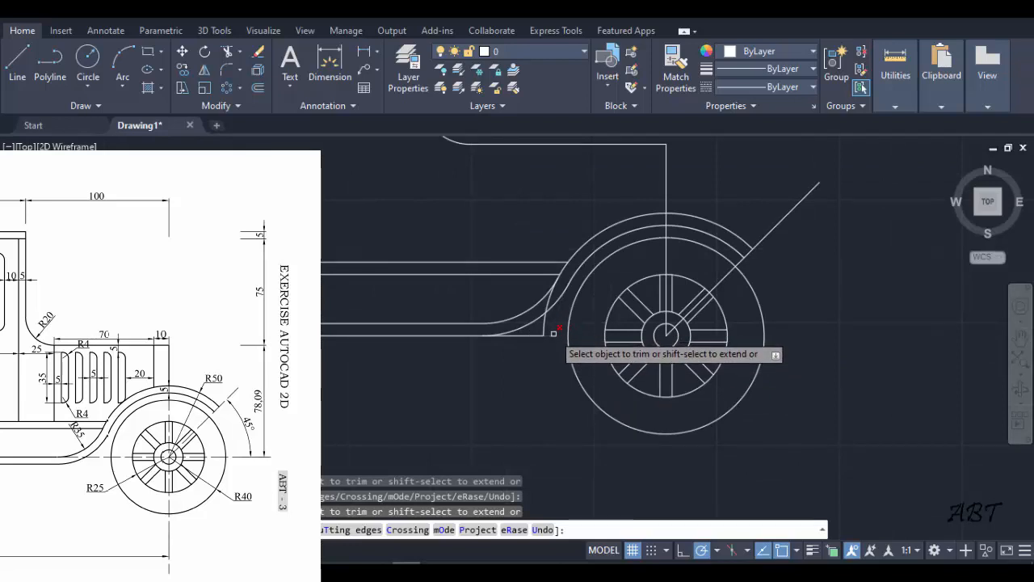
{"action": "left_click", "coordinate": [540, 331]}
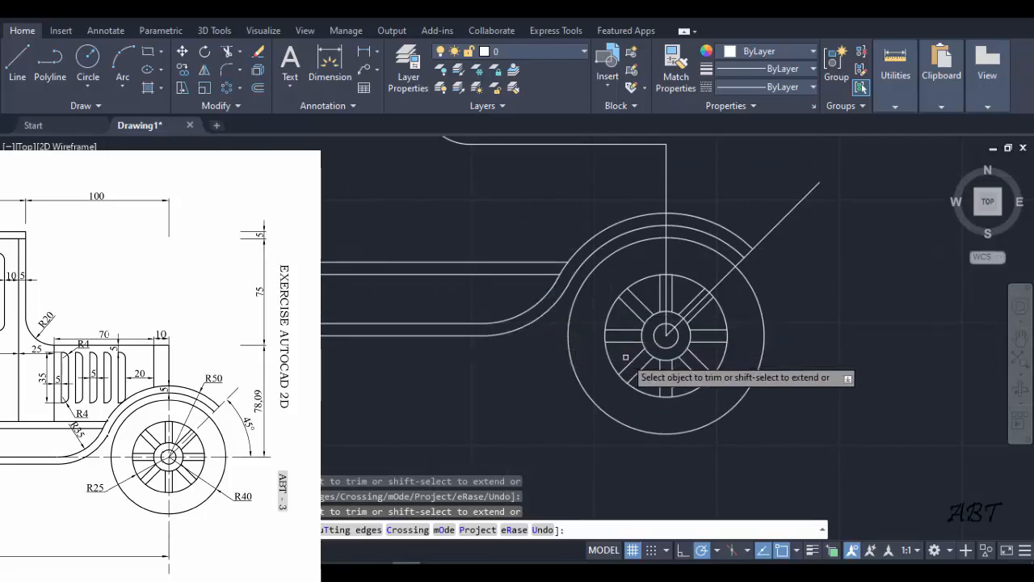
{"action": "scroll", "coordinate": [634, 364], "scroll_direction": "down", "scroll_amount": 2}
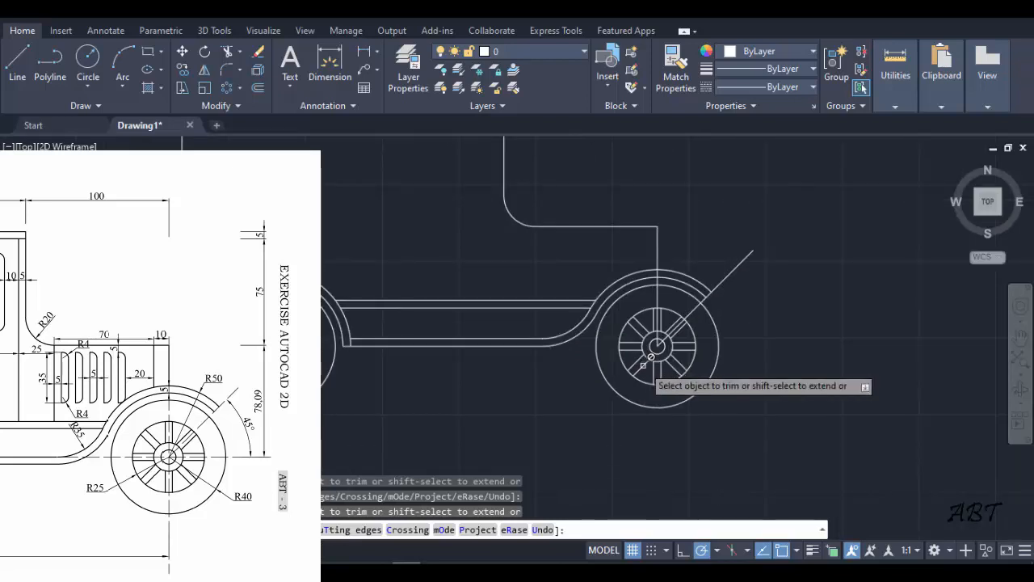
Step: Trim the 45° construction line outside and inside the front mudguard, keeping only the short segment that closes its front end
{"action": "left_click", "coordinate": [719, 283]}
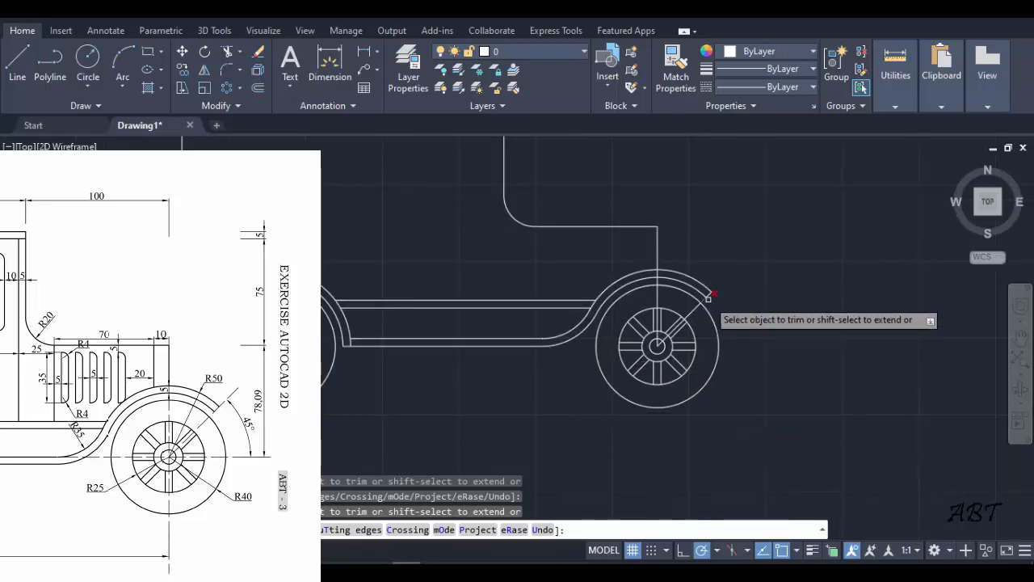
{"action": "scroll", "coordinate": [709, 298], "scroll_direction": "up", "scroll_amount": 5}
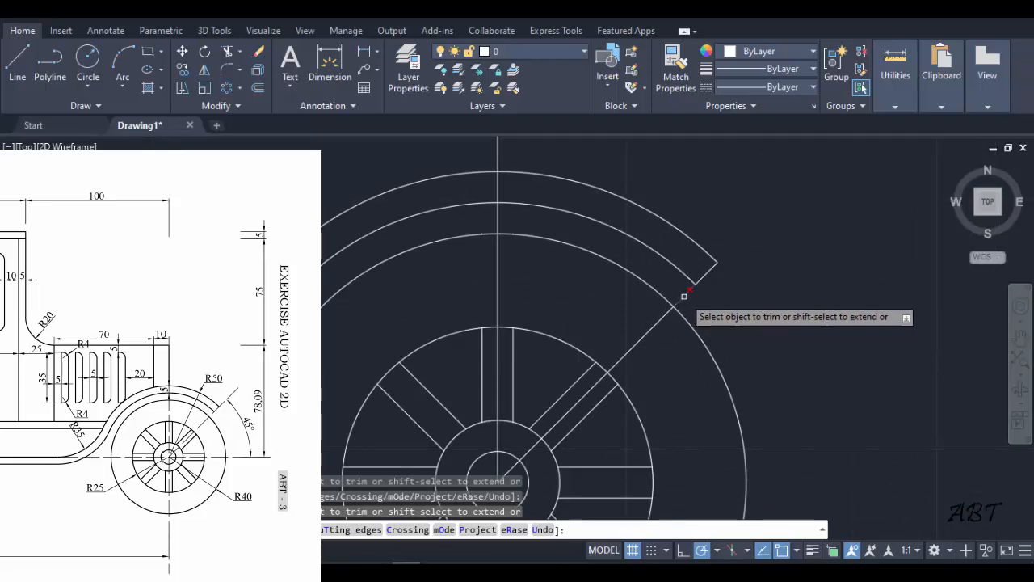
{"action": "left_click", "coordinate": [684, 297]}
{"action": "left_click", "coordinate": [655, 325]}
{"action": "left_click", "coordinate": [583, 403]}
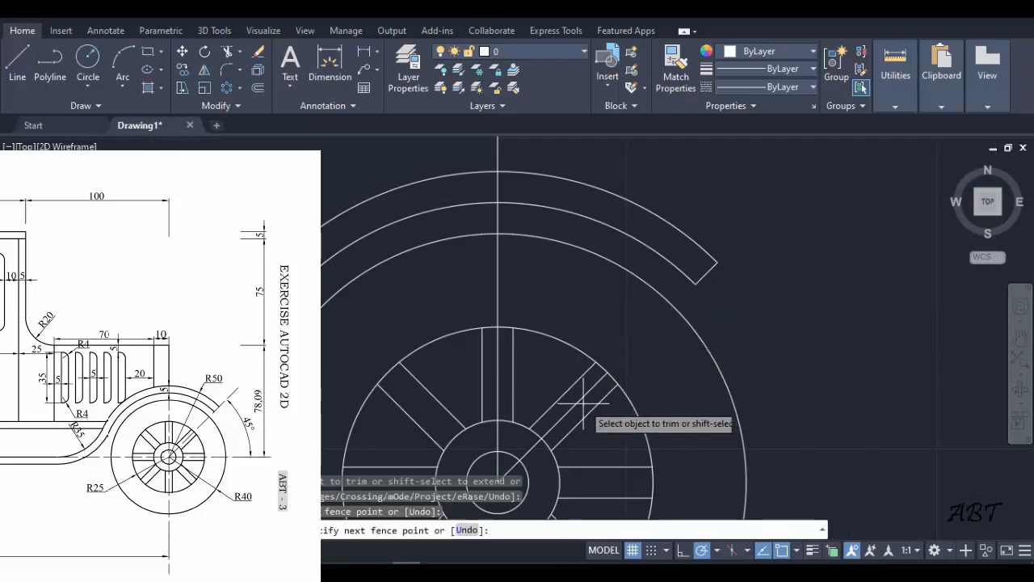
{"action": "left_click", "coordinate": [539, 449]}
{"action": "key", "text": "Return"}
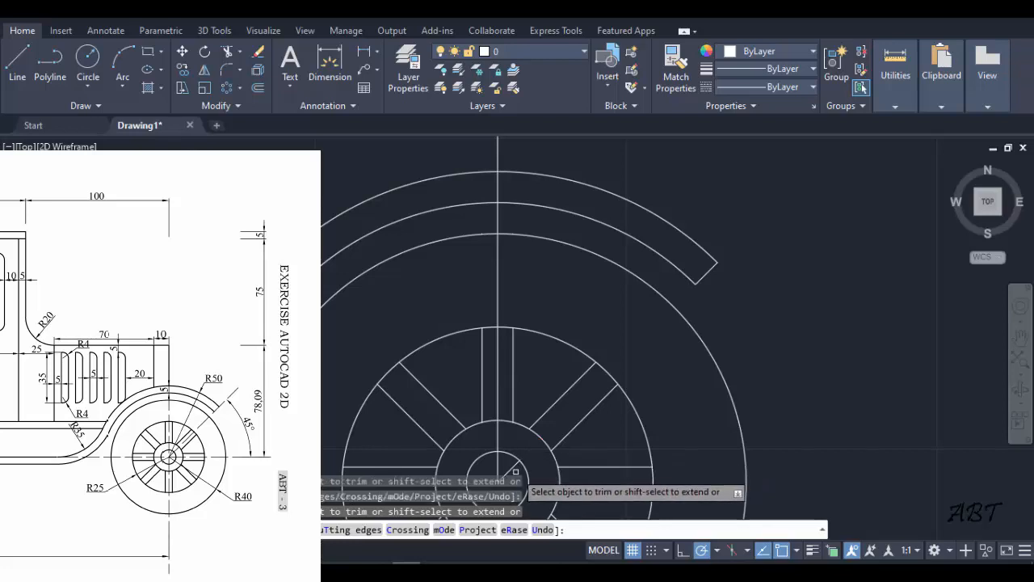
Step: Trim the bonnet's front vertical line below the outer mudguard arc, removing its segments through the front mudguard and wheel
{"action": "scroll", "coordinate": [511, 403], "scroll_direction": "down", "scroll_amount": 2}
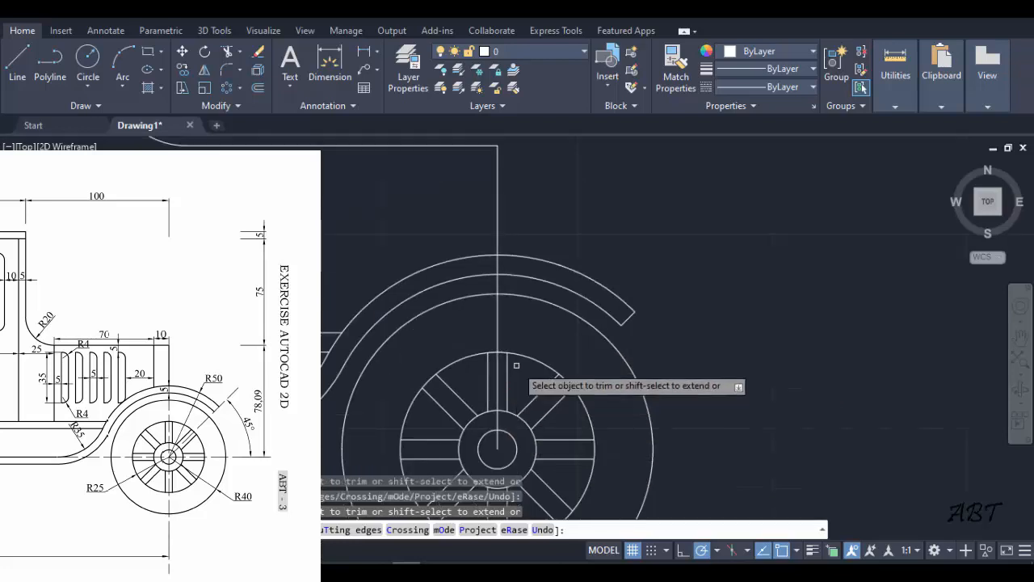
{"action": "middle_click_drag", "start_coordinate": [516, 365], "coordinate": [604, 288]}
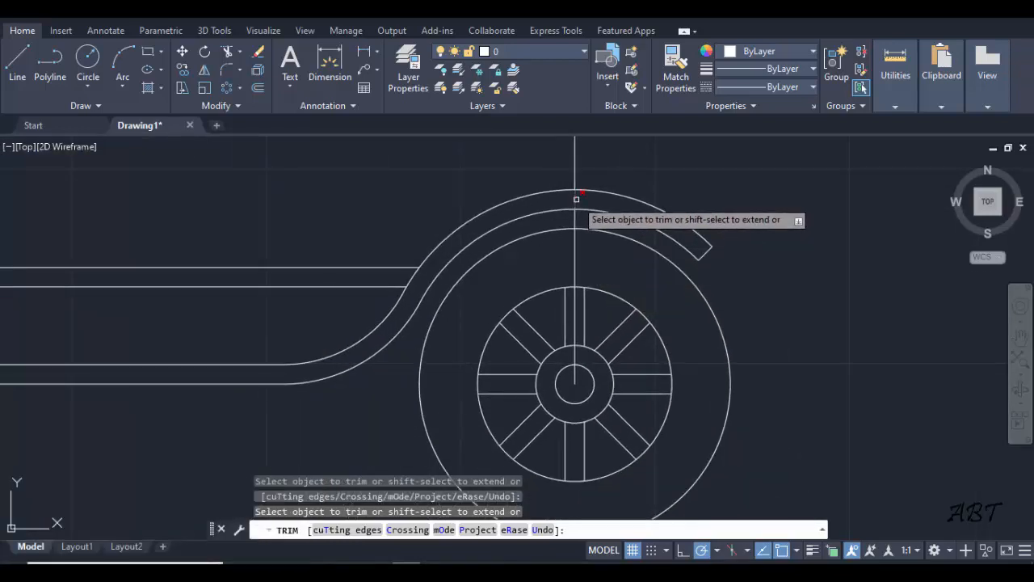
{"action": "left_click", "coordinate": [588, 245]}
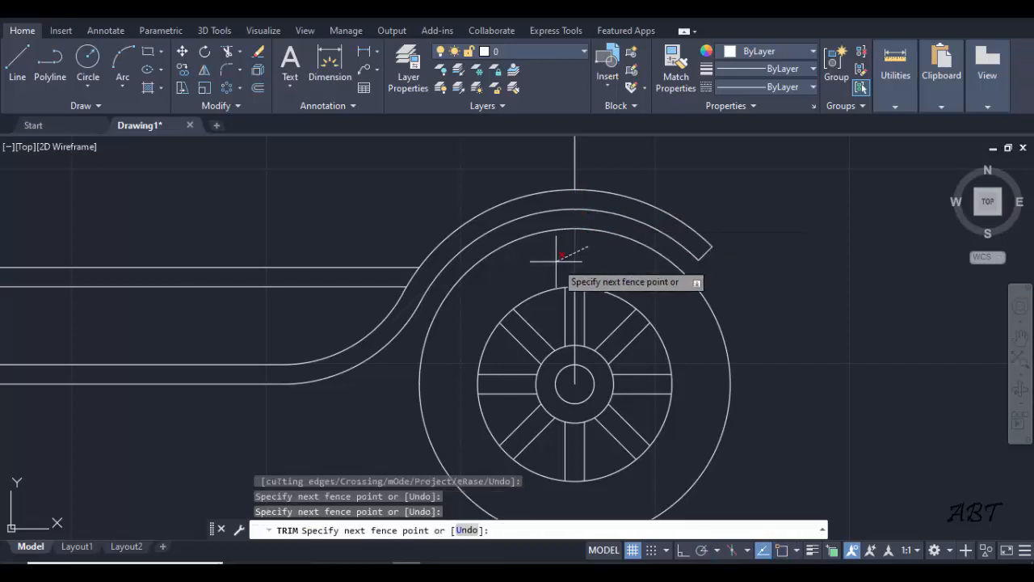
{"action": "key", "text": "Return"}
{"action": "left_click", "coordinate": [573, 299]}
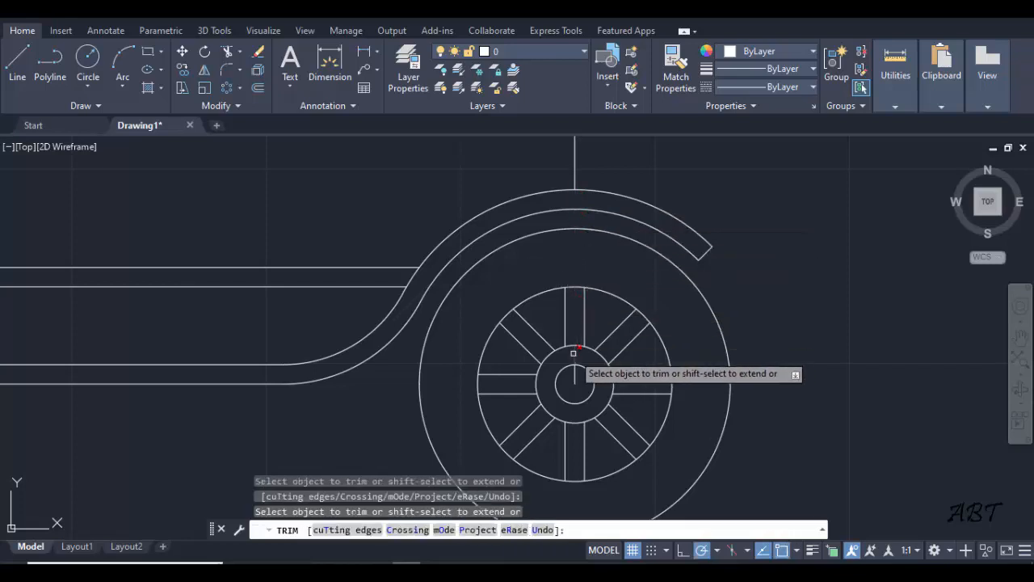
{"action": "scroll", "coordinate": [614, 330], "scroll_direction": "down", "scroll_amount": 5}
{"action": "middle_click_drag", "start_coordinate": [519, 319], "coordinate": [549, 367]}
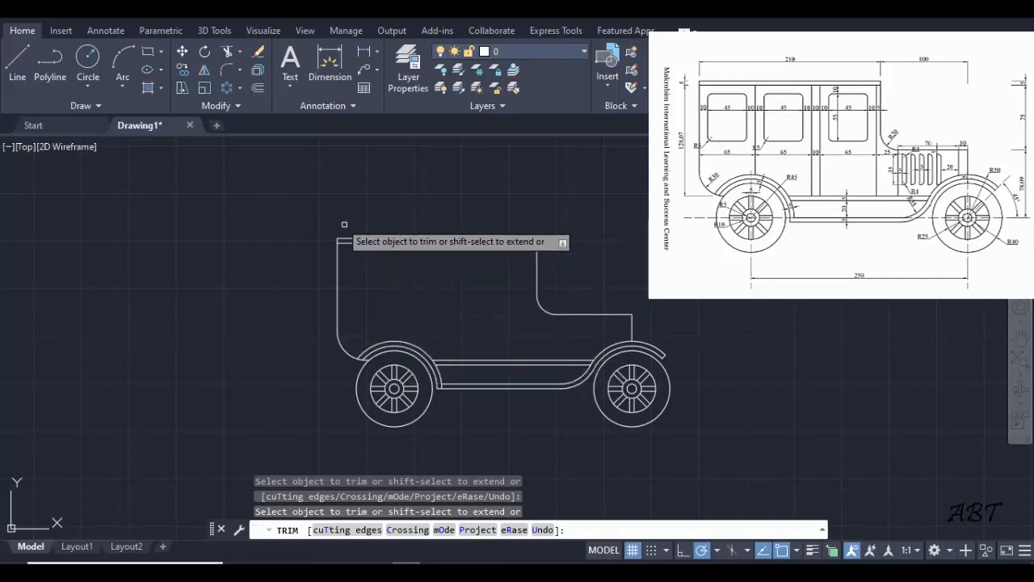
Step: Using Offset with the Through option, offset the body's rear vertical line 65 forward and the resulting line another 65 forward
{"action": "left_click", "coordinate": [257, 89]}
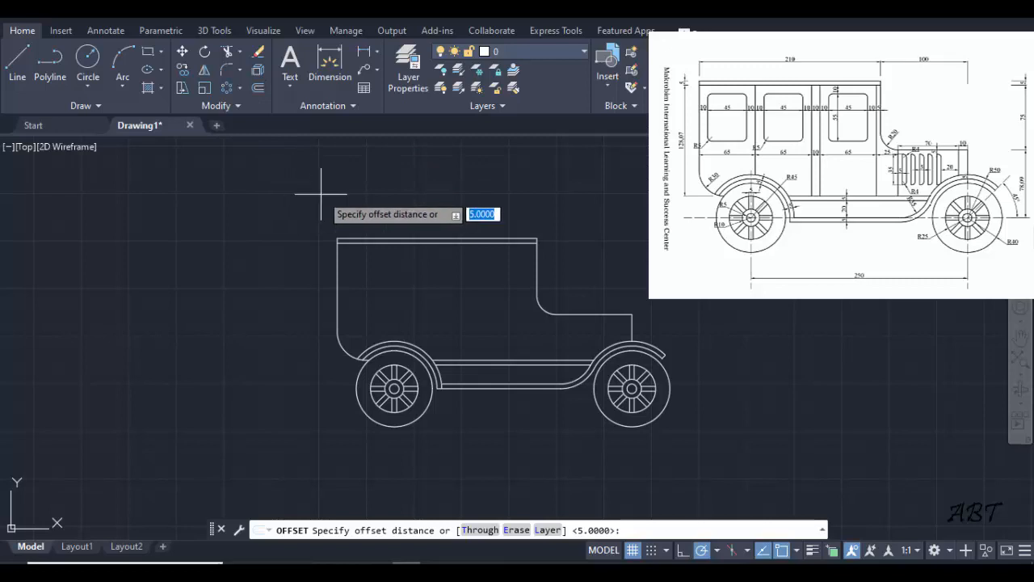
{"action": "left_click", "coordinate": [477, 530]}
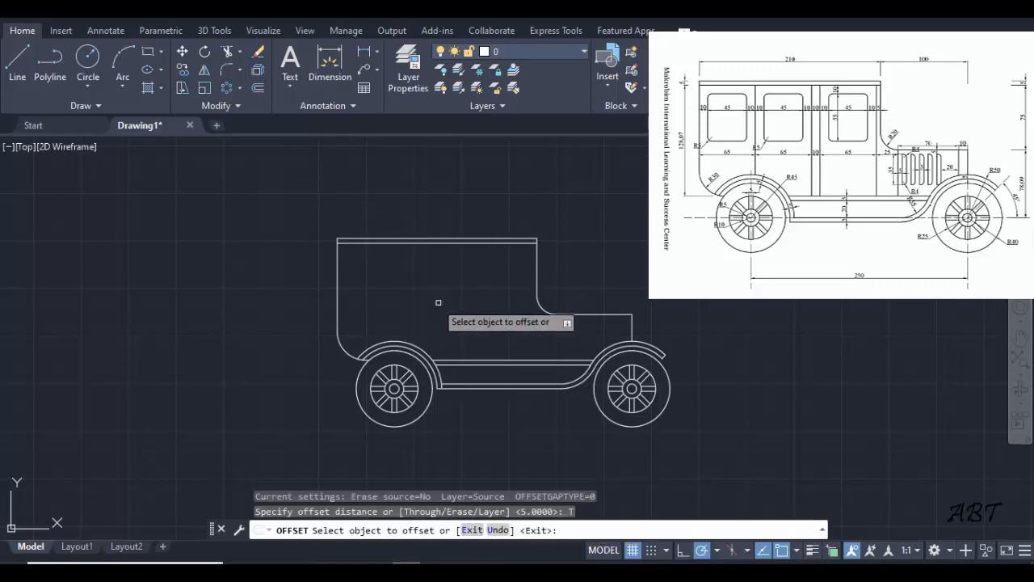
{"action": "left_click", "coordinate": [339, 285]}
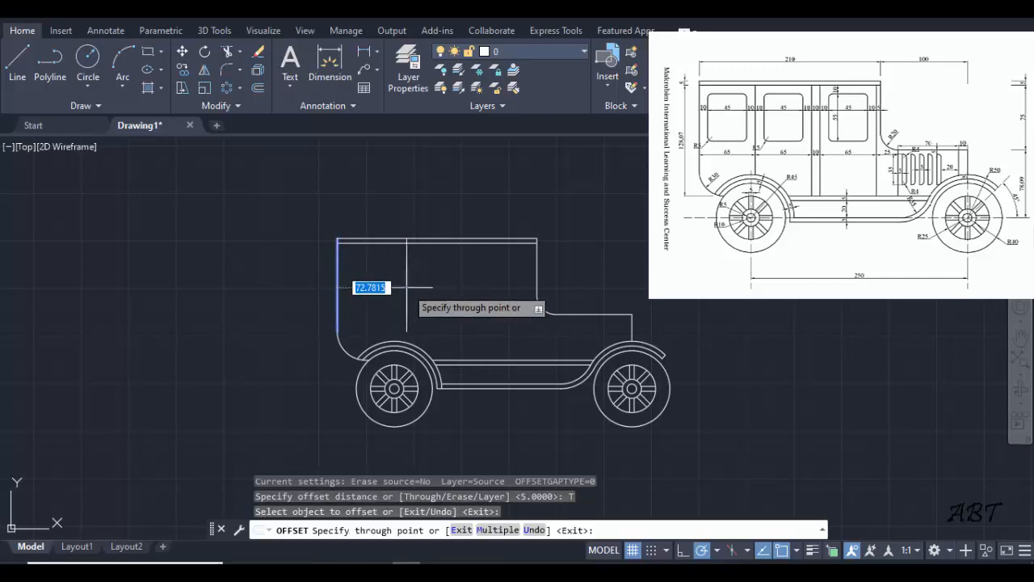
{"action": "type", "text": "65"}
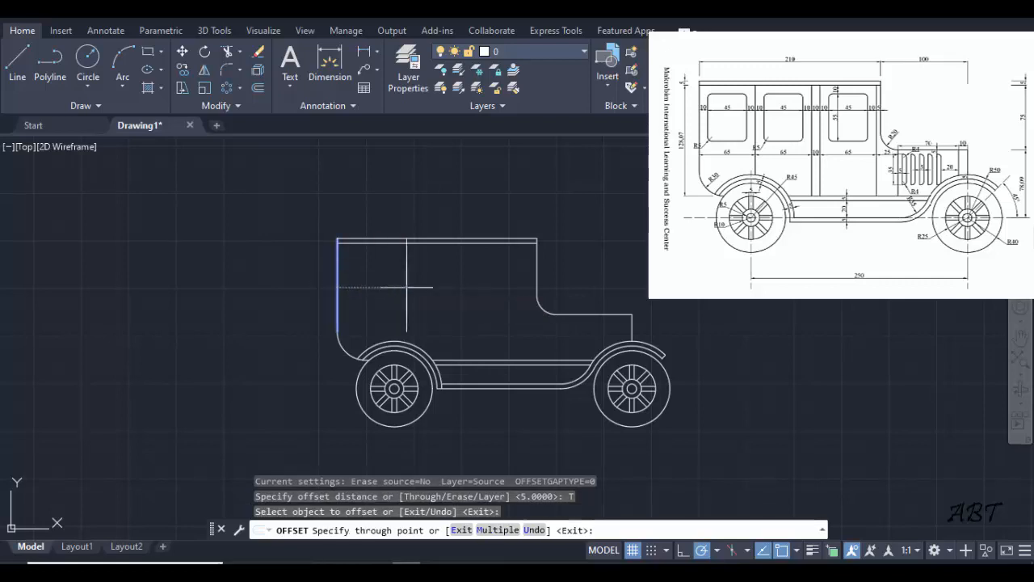
{"action": "key", "text": "Return"}
{"action": "left_click", "coordinate": [399, 285]}
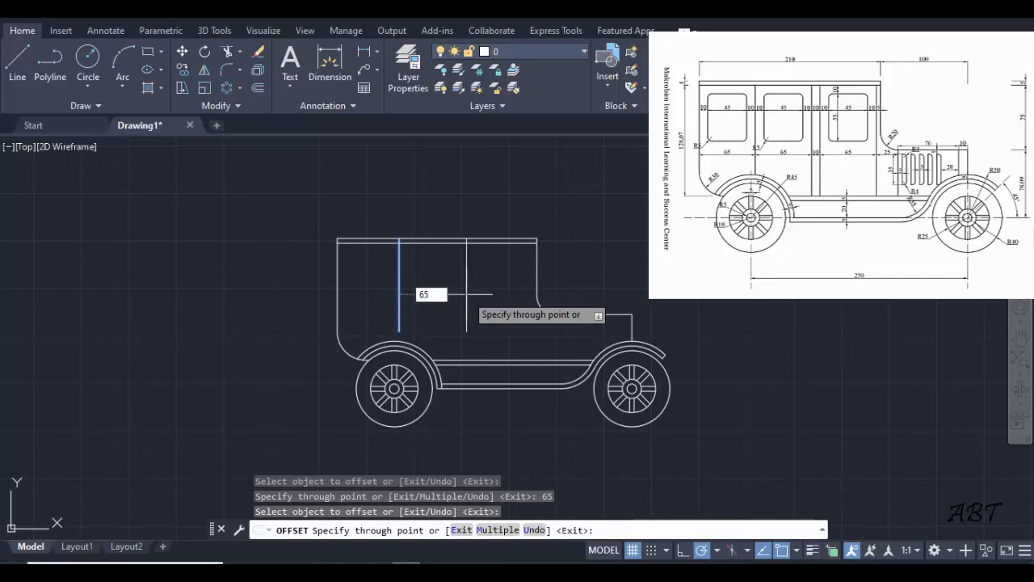
{"action": "key", "text": "Return"}
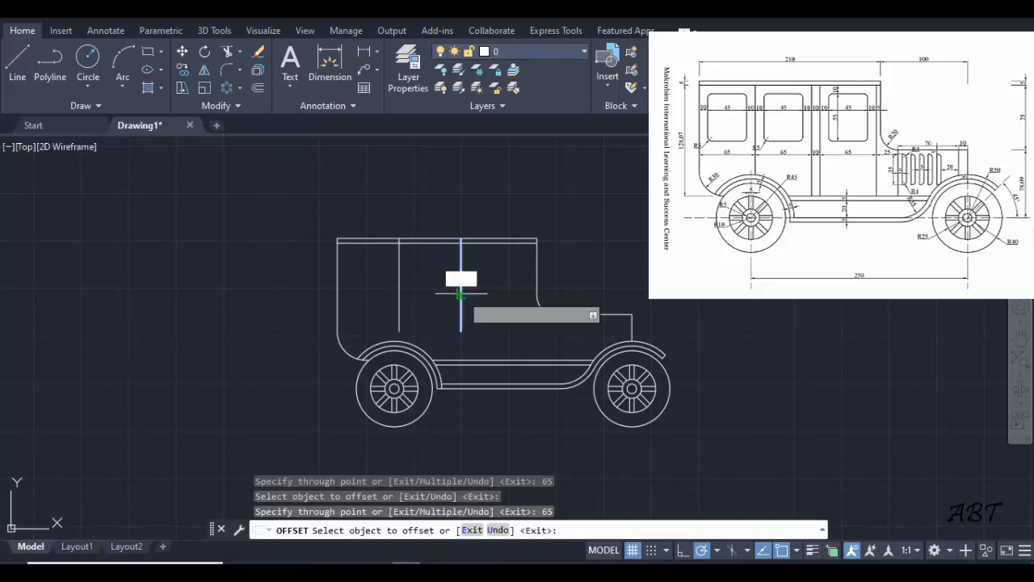
Step: Offset the second body divider 10 forward, and offset that new line 65 forward near the windscreen
{"action": "left_click", "coordinate": [460, 293]}
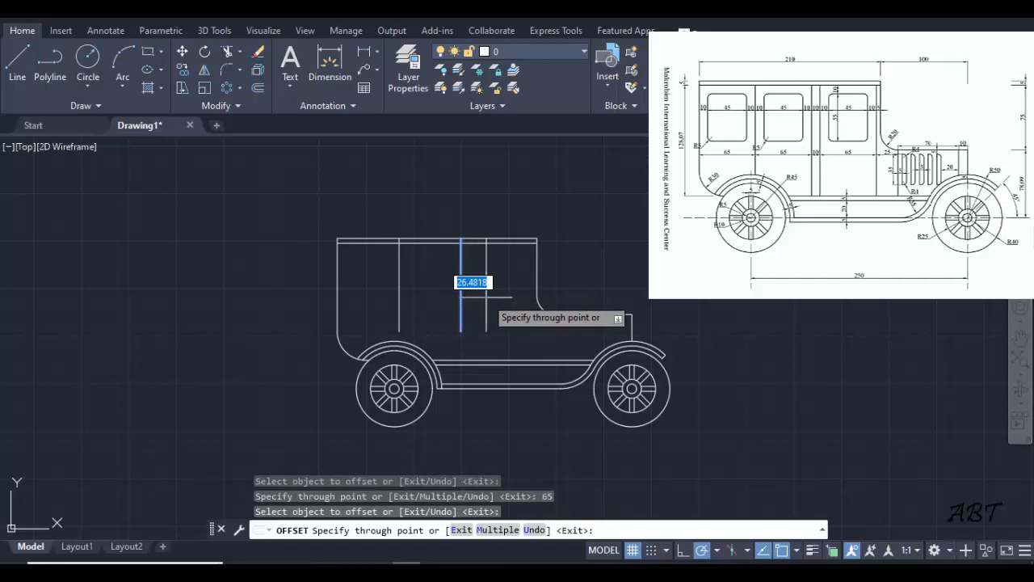
{"action": "key", "text": "Return"}
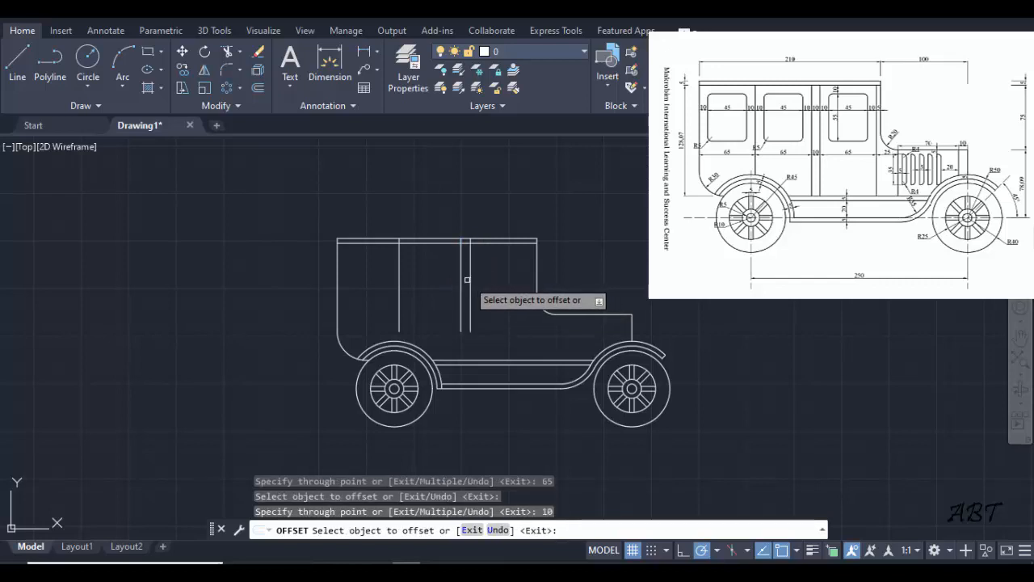
{"action": "left_click", "coordinate": [470, 283]}
{"action": "type", "text": "65"}
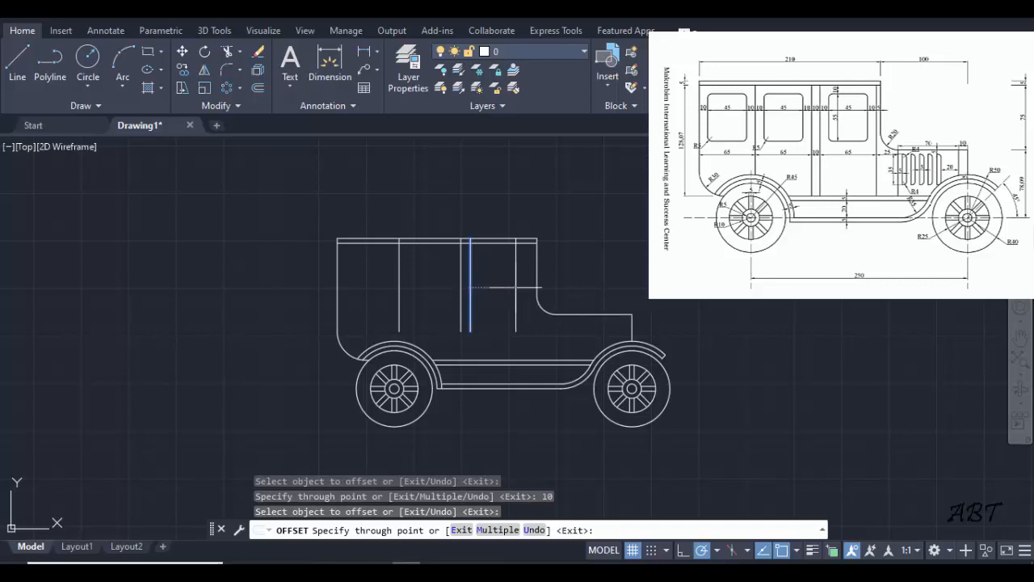
{"action": "key", "text": "Return"}
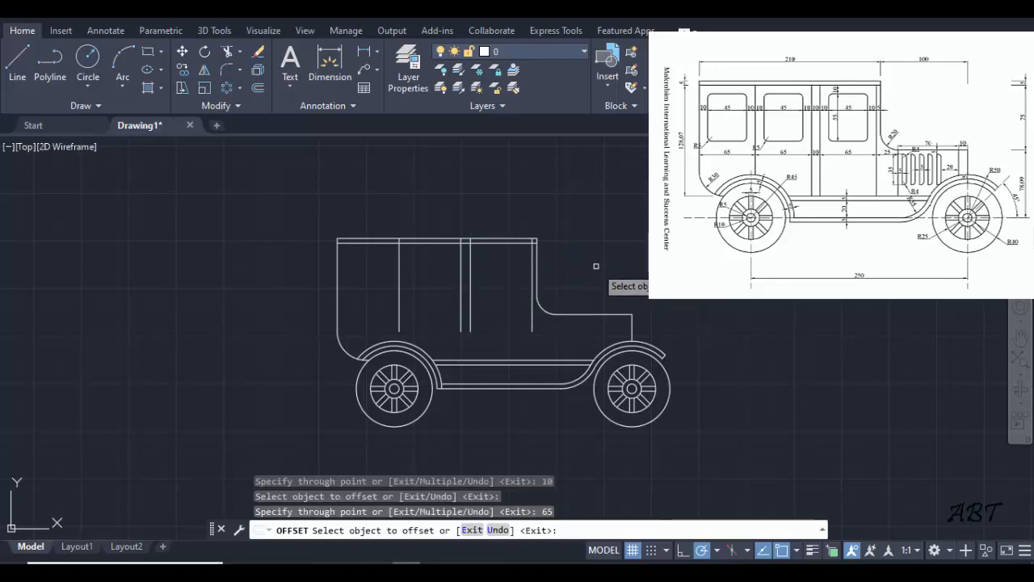
{"action": "key", "text": "Escape"}
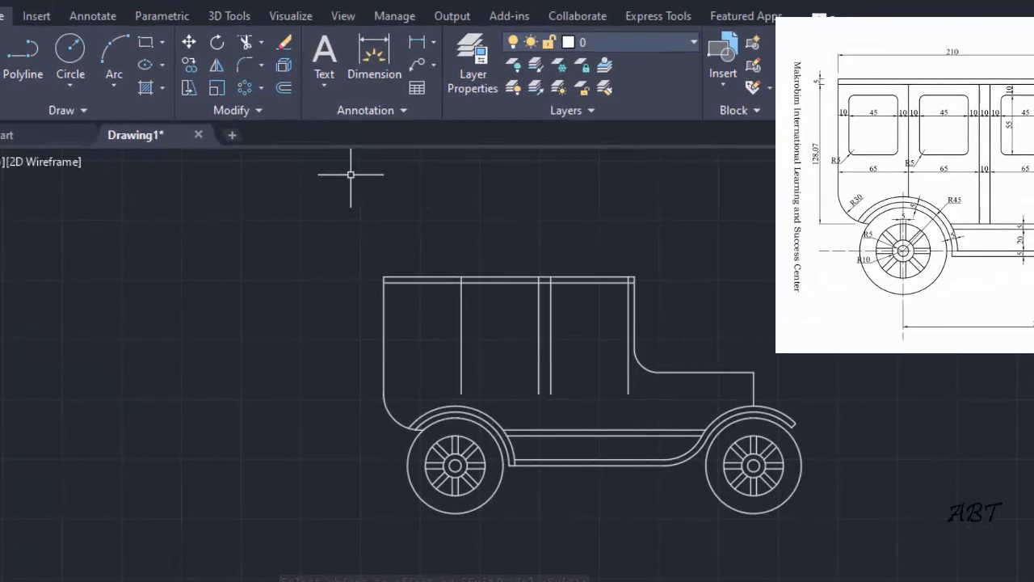
Step: Extend the four vertical body dividers down to the rear mudguard and the running board's upper line
{"action": "left_click", "coordinate": [261, 43]}
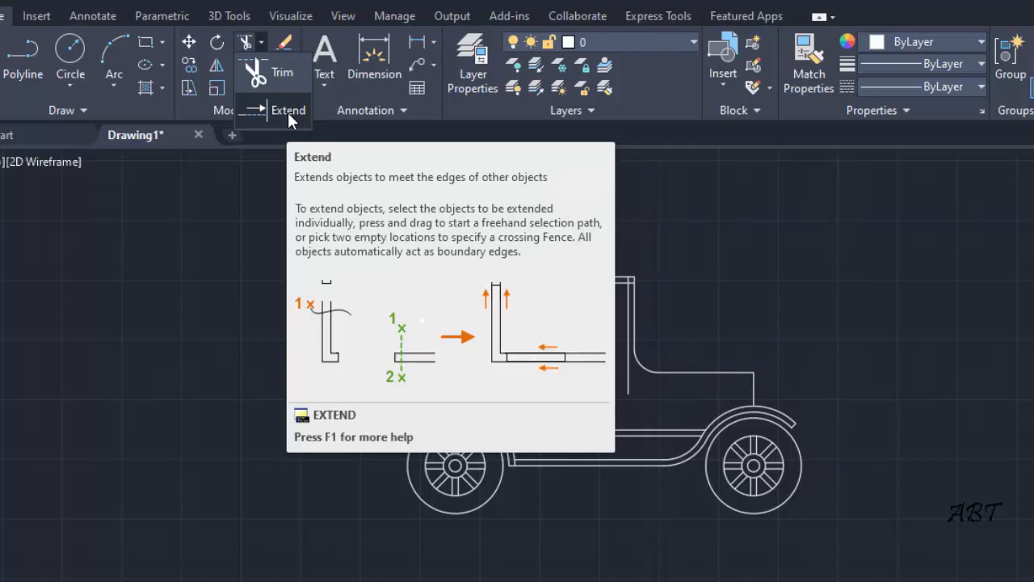
{"action": "left_click", "coordinate": [288, 111]}
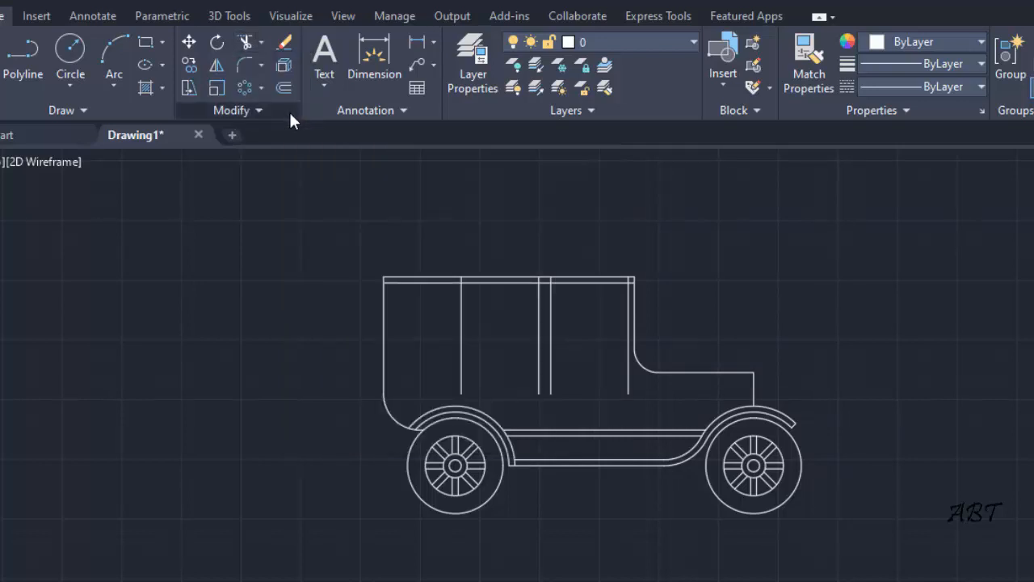
{"action": "left_click", "coordinate": [646, 387]}
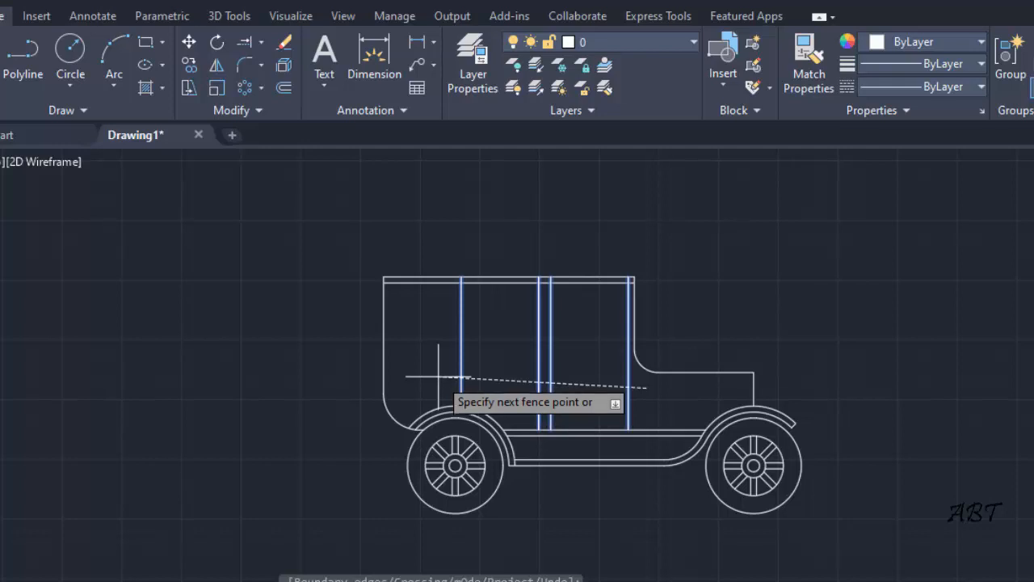
{"action": "left_click", "coordinate": [438, 376]}
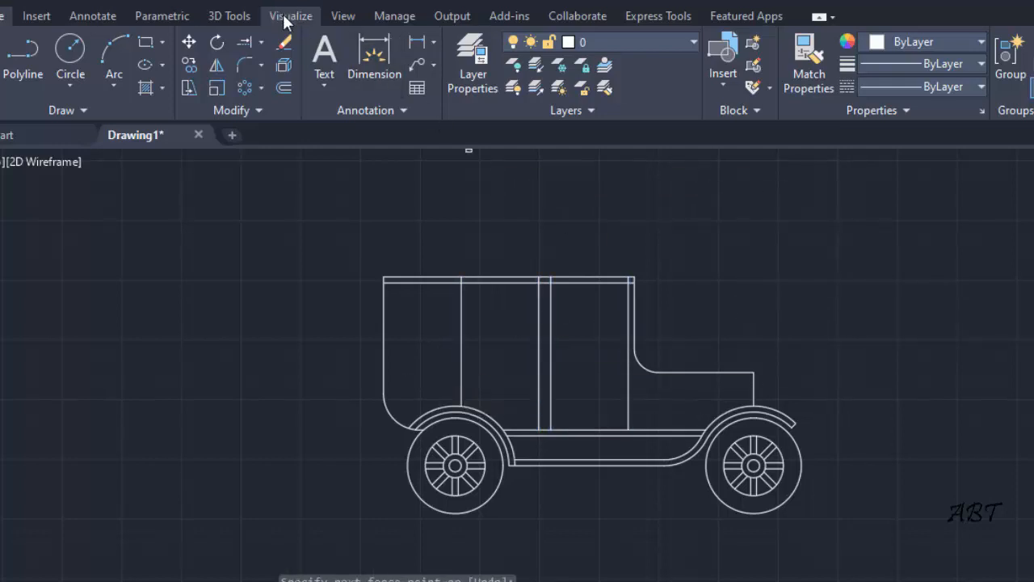
Step: Trim the tops of the four vertical dividers between the two horizontal roof lines
{"action": "left_click", "coordinate": [266, 49]}
{"action": "left_click", "coordinate": [265, 67]}
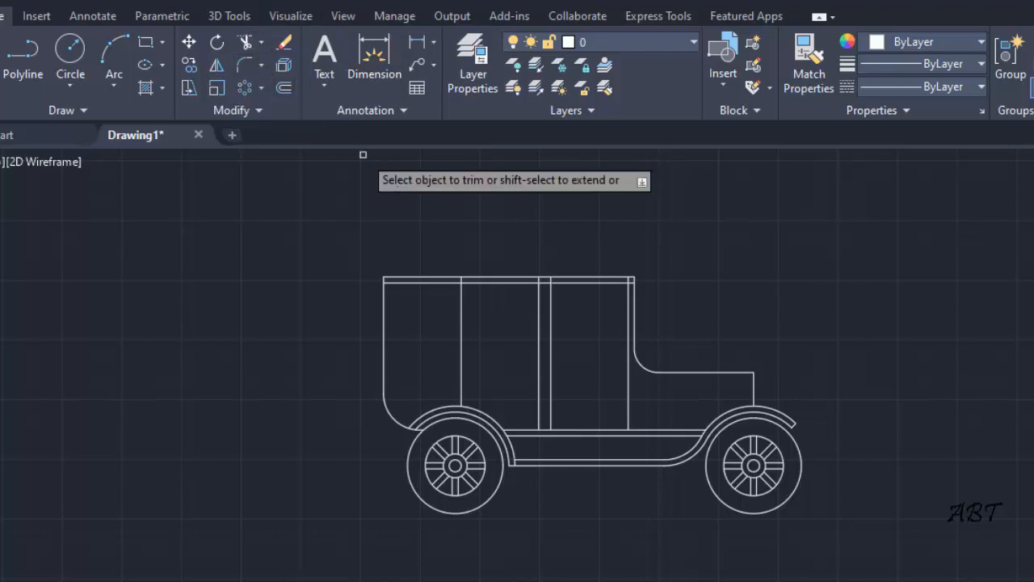
{"action": "scroll", "coordinate": [462, 241], "scroll_direction": "up", "scroll_amount": 4}
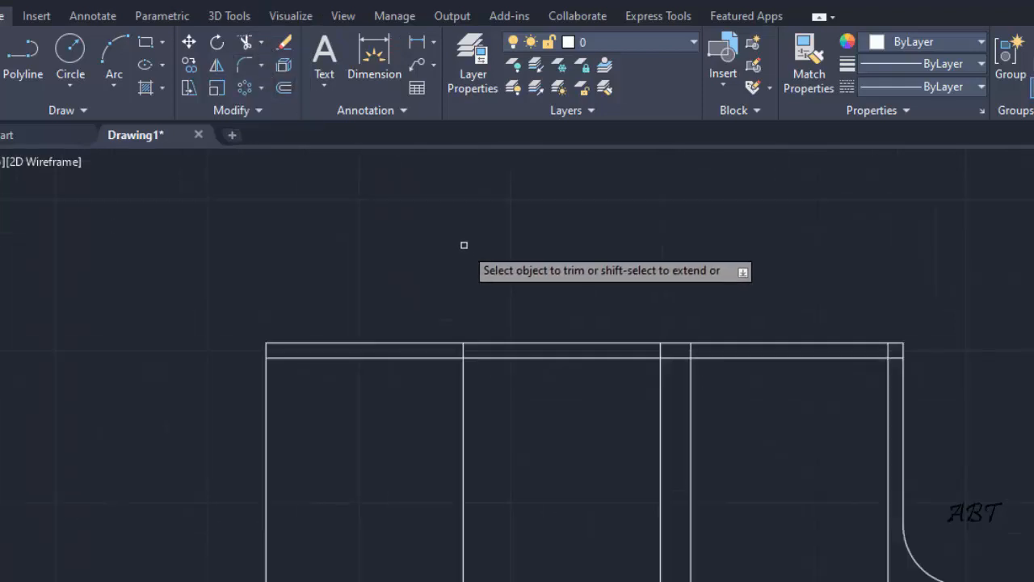
{"action": "left_click", "coordinate": [453, 349]}
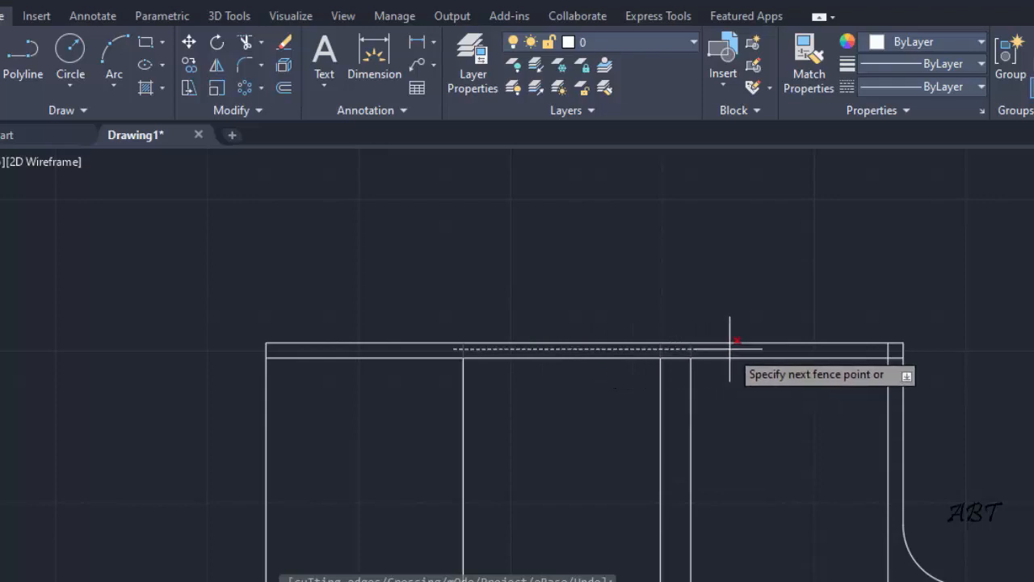
{"action": "key", "text": "Return"}
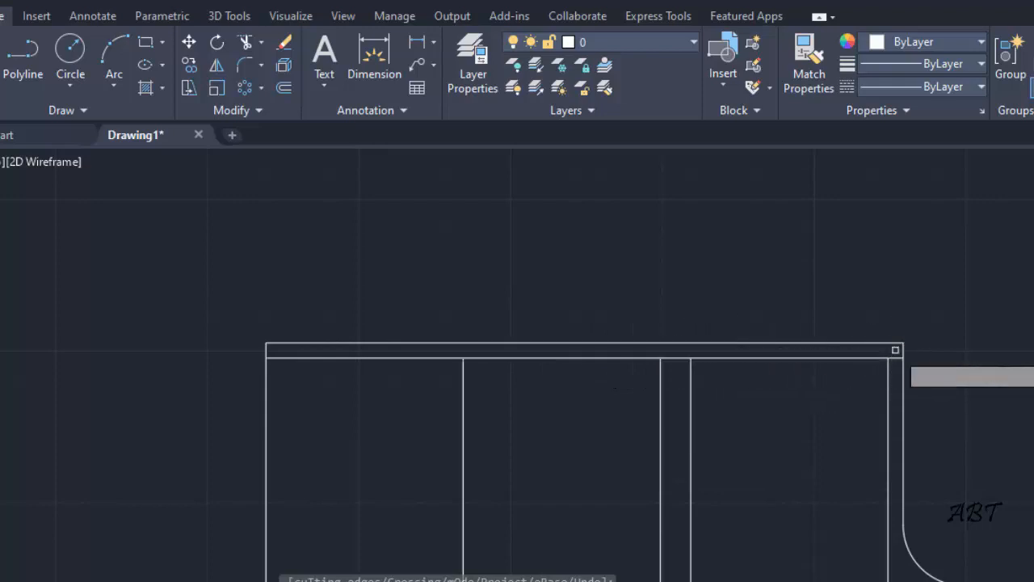
{"action": "scroll", "coordinate": [896, 358], "scroll_direction": "down", "scroll_amount": 5}
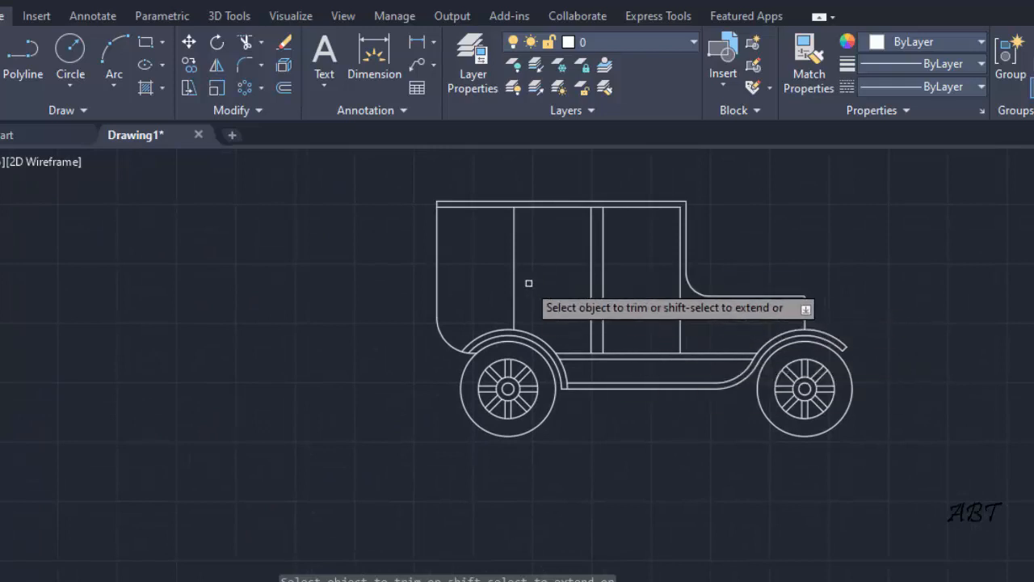
{"action": "scroll", "coordinate": [477, 267], "scroll_direction": "down", "scroll_amount": 1}
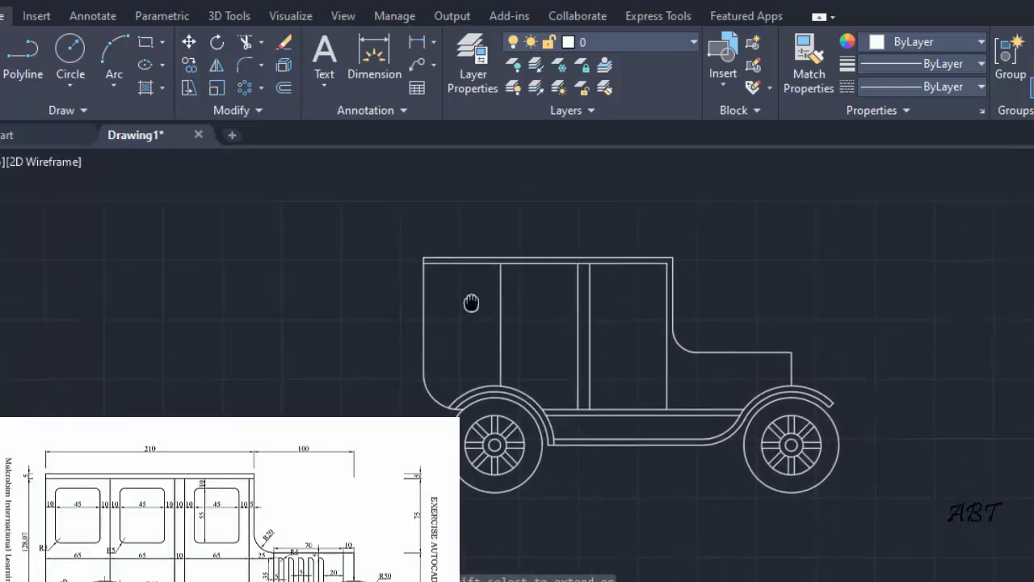
{"action": "scroll", "coordinate": [466, 300], "scroll_direction": "up", "scroll_amount": 1}
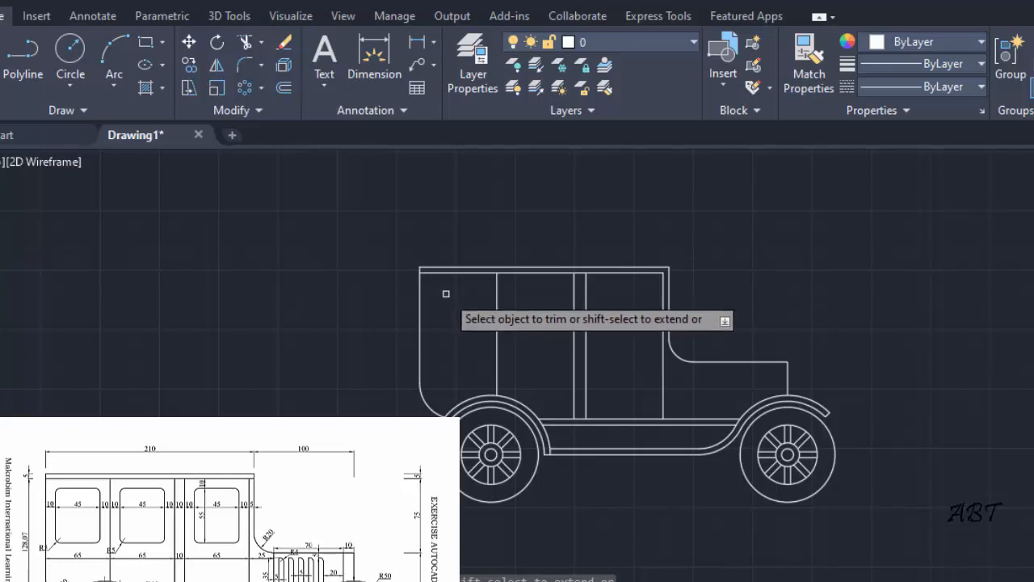
Step: Draw construction lines from the rear end of the lower roof line, 10 forward and 10 down, to locate the first window's corner
{"action": "left_click", "coordinate": [10, 50]}
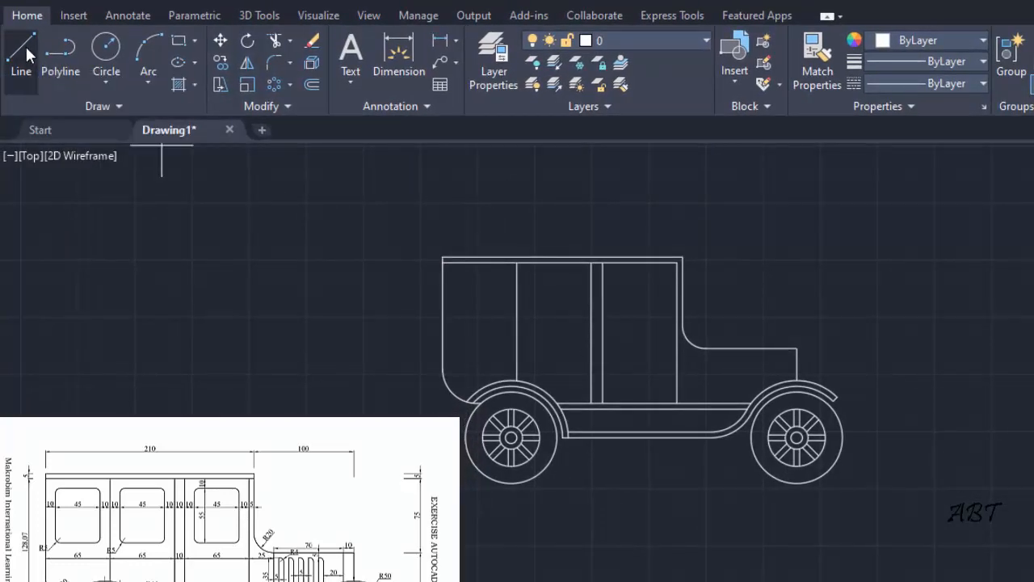
{"action": "scroll", "coordinate": [499, 252], "scroll_direction": "up", "scroll_amount": 2}
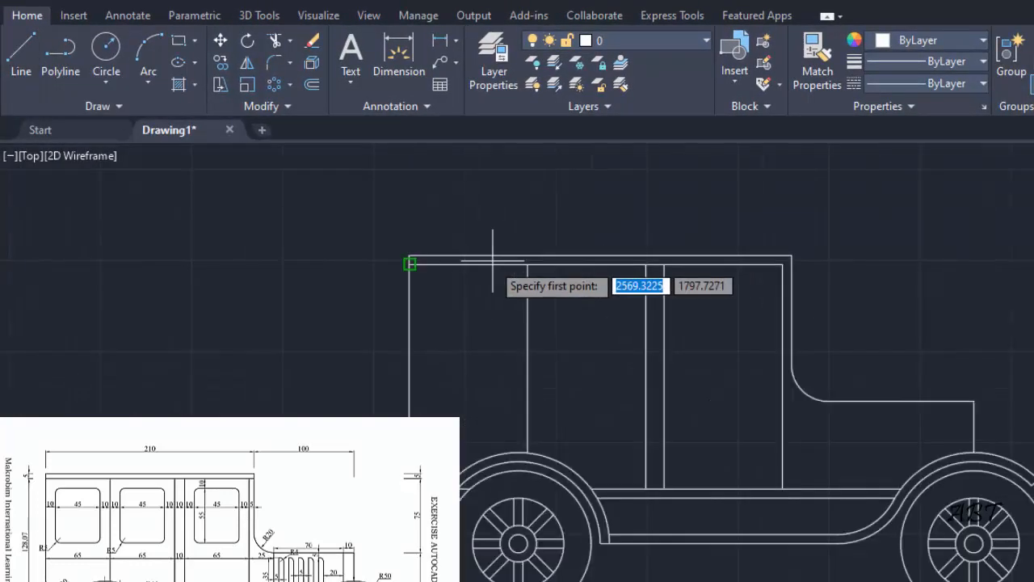
{"action": "left_click", "coordinate": [409, 262]}
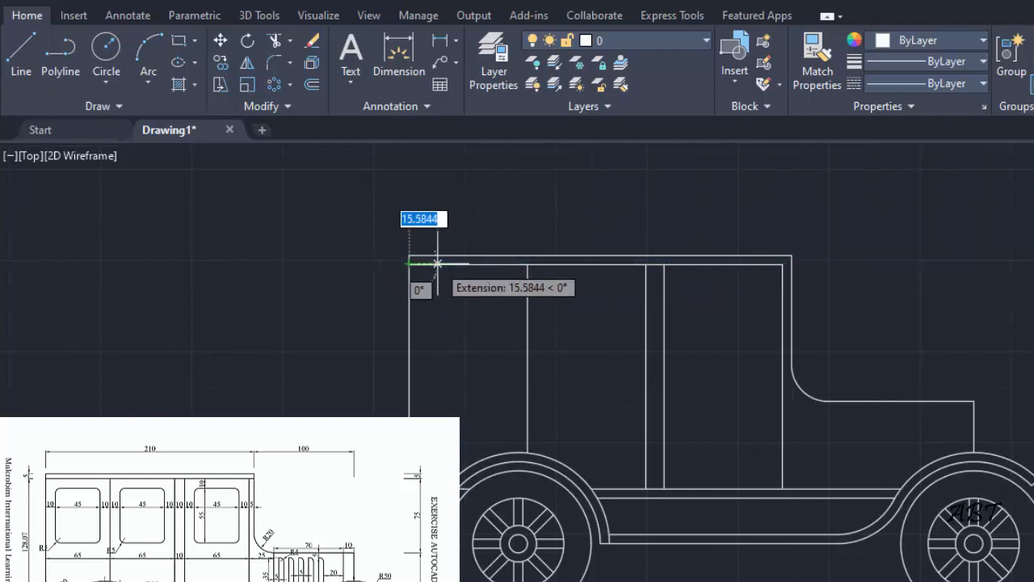
{"action": "left_click", "coordinate": [427, 261]}
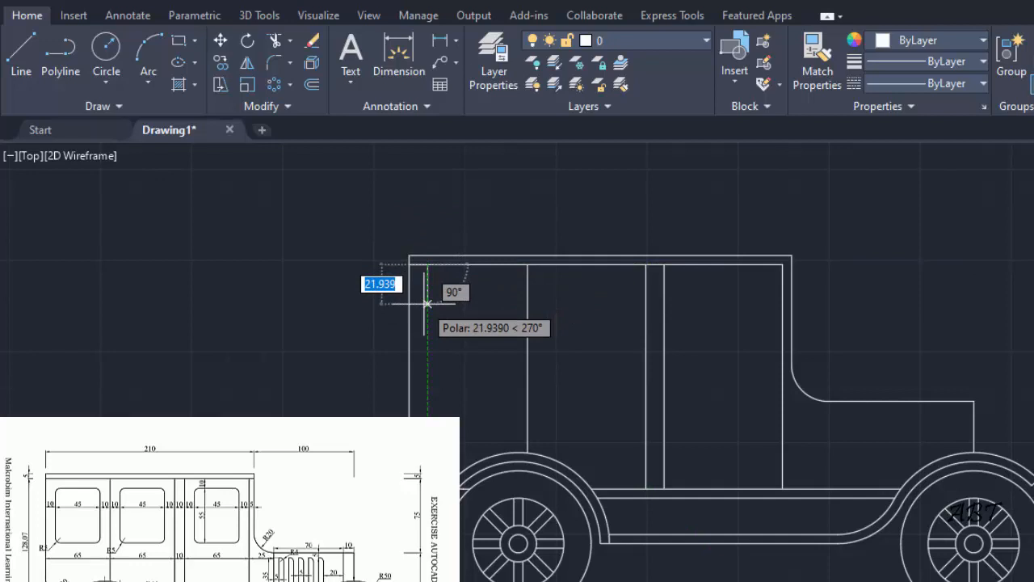
{"action": "type", "text": "10"}
{"action": "key", "text": "Return"}
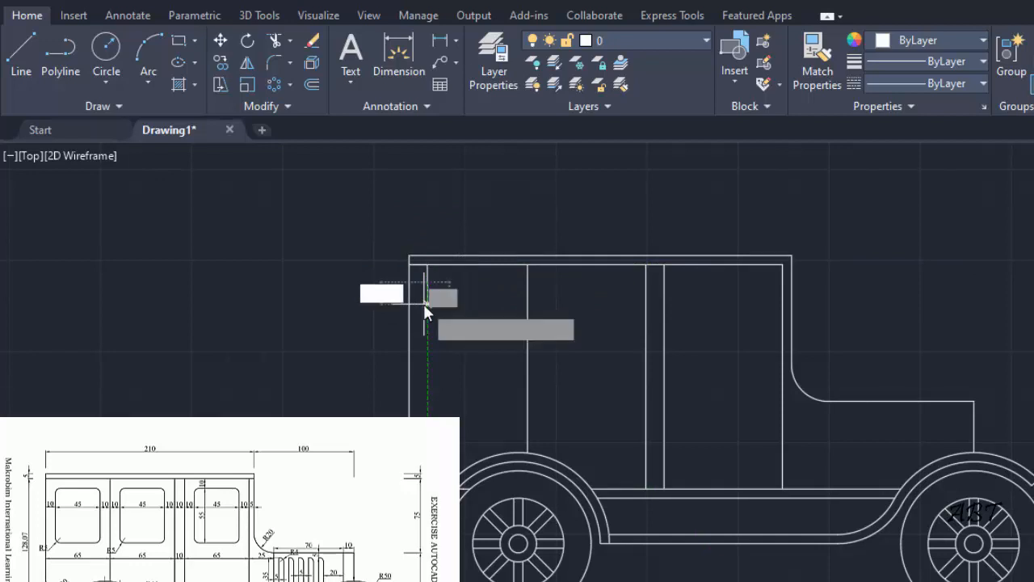
{"action": "key", "text": "Return"}
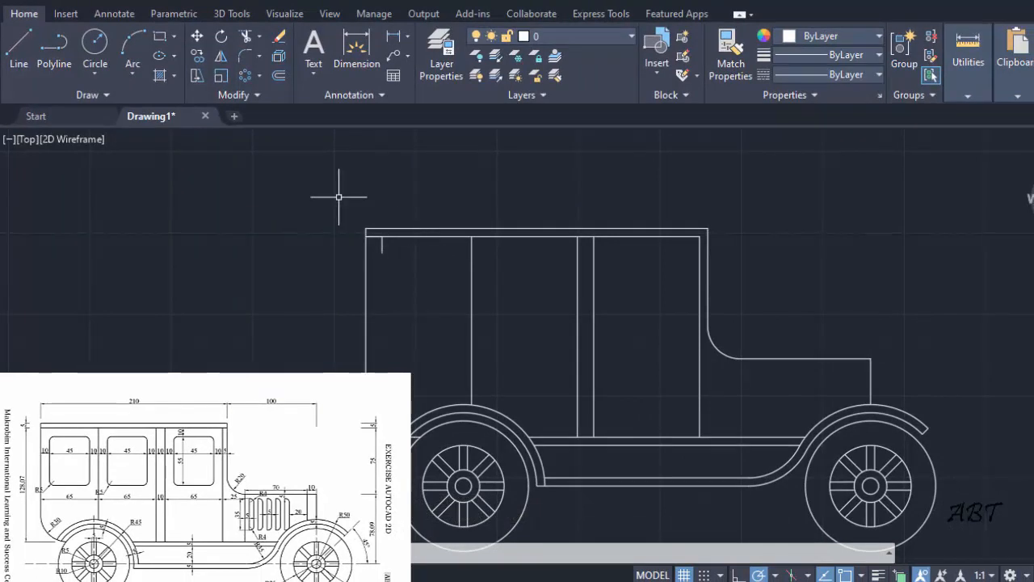
Step: Draw the rear window as a rectangle 45 long and 55 wide, running down and forward from the construction line's lower end
{"action": "left_click", "coordinate": [162, 40]}
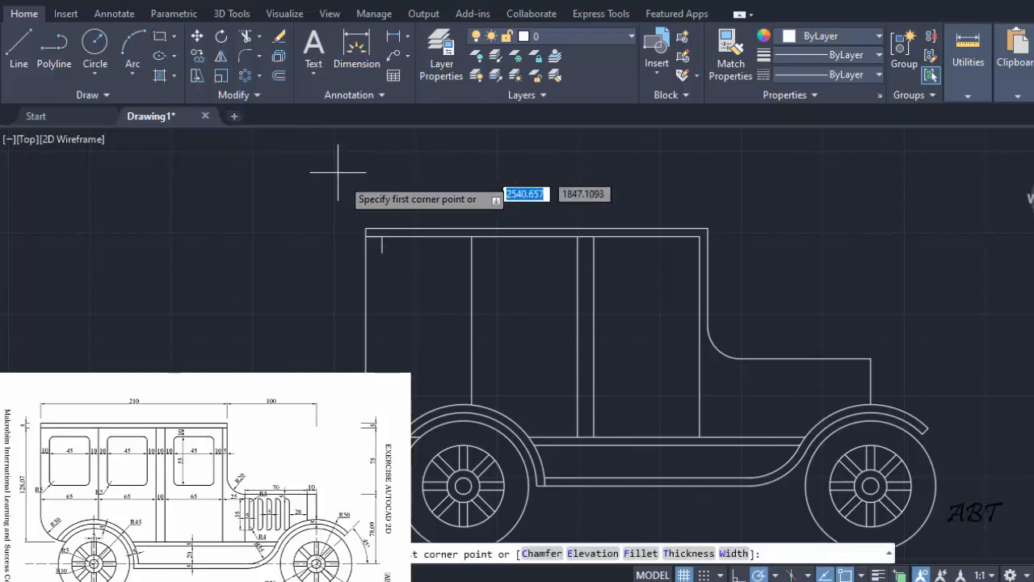
{"action": "left_click", "coordinate": [382, 252]}
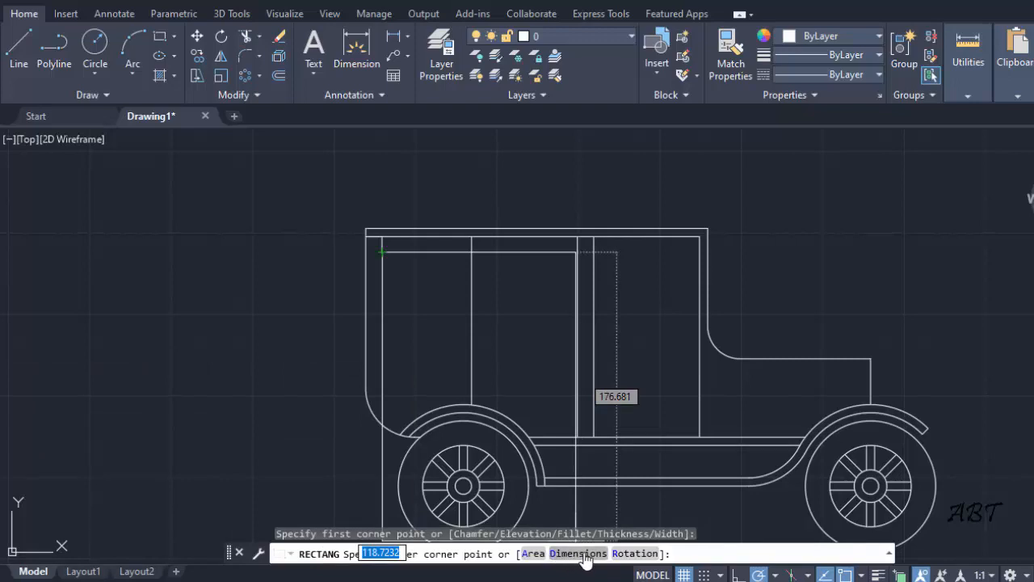
{"action": "left_click", "coordinate": [579, 553]}
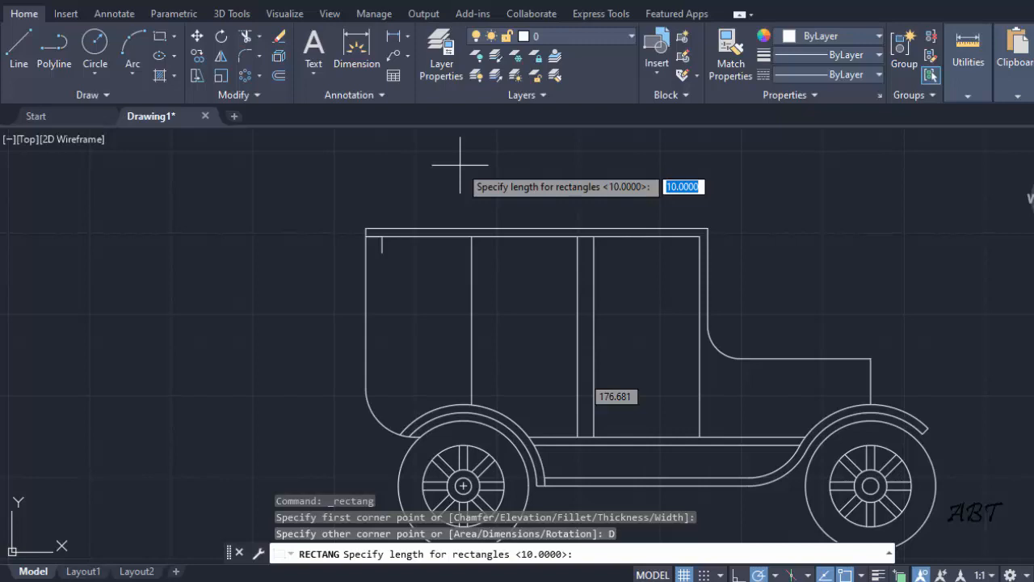
{"action": "key", "text": "Return"}
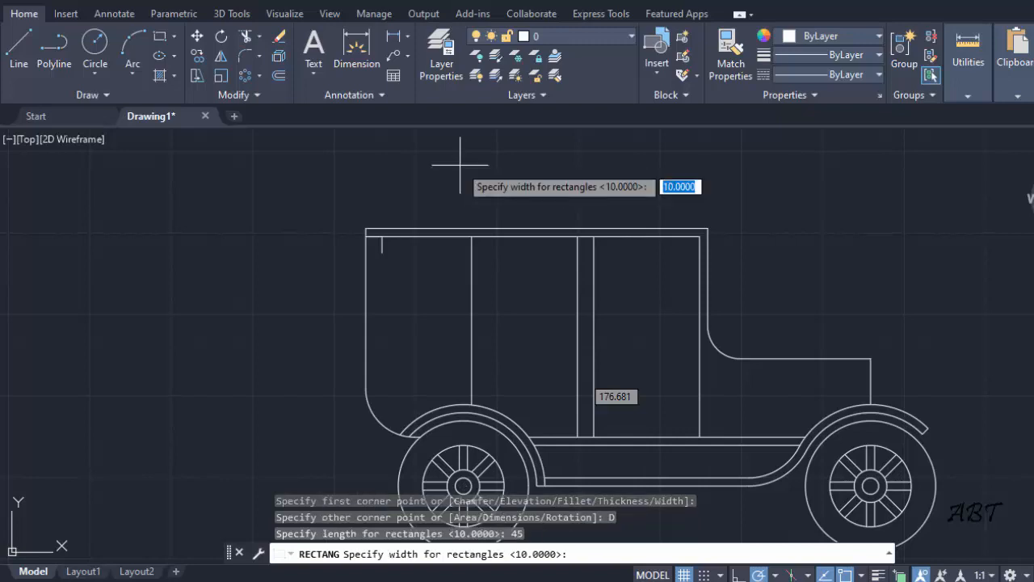
{"action": "type", "text": "55"}
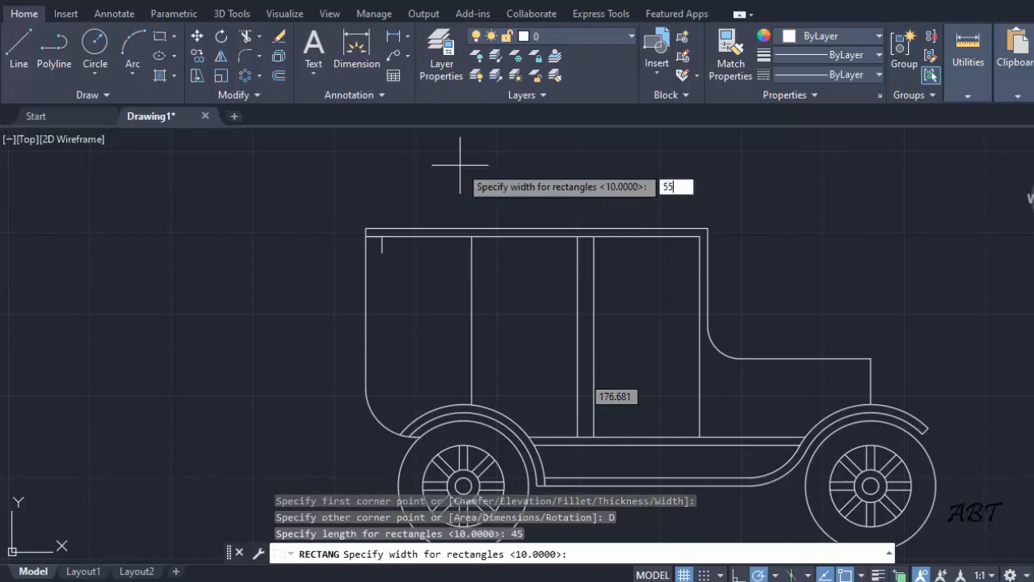
{"action": "key", "text": "Return"}
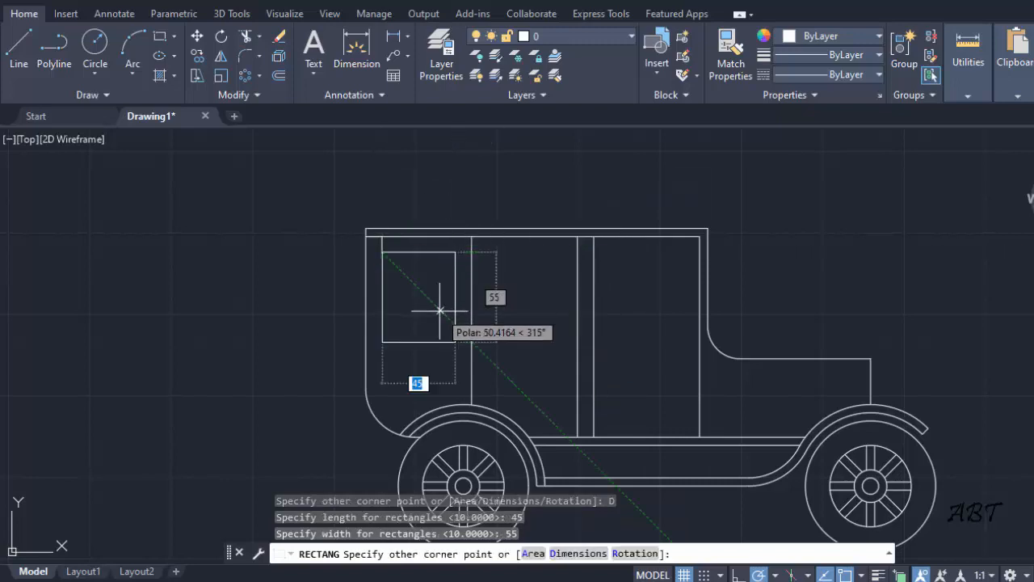
{"action": "left_click", "coordinate": [439, 309]}
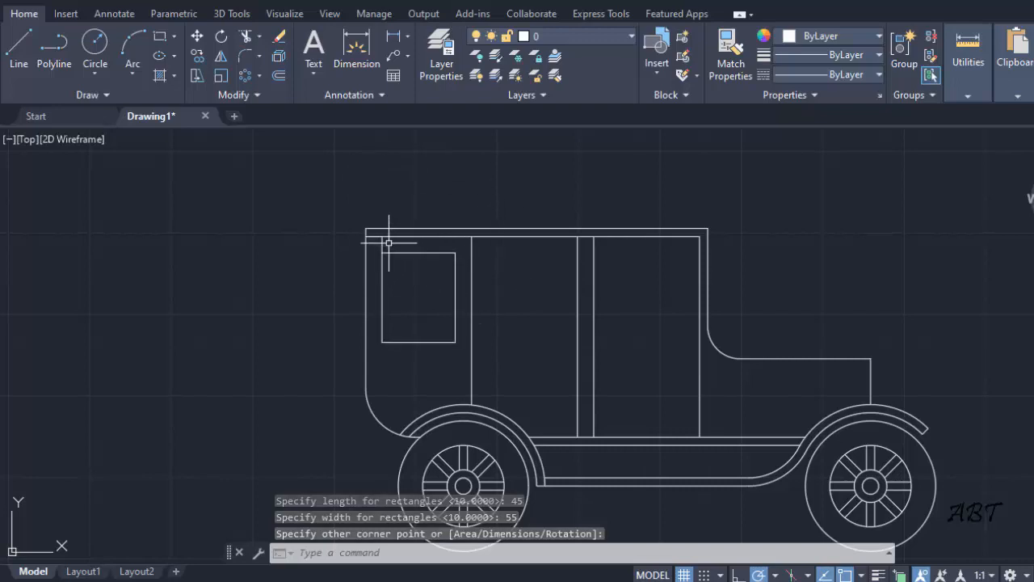
Step: Erase the two short construction lines between the roof line and the rear window
{"action": "scroll", "coordinate": [387, 239], "scroll_direction": "up", "scroll_amount": 2}
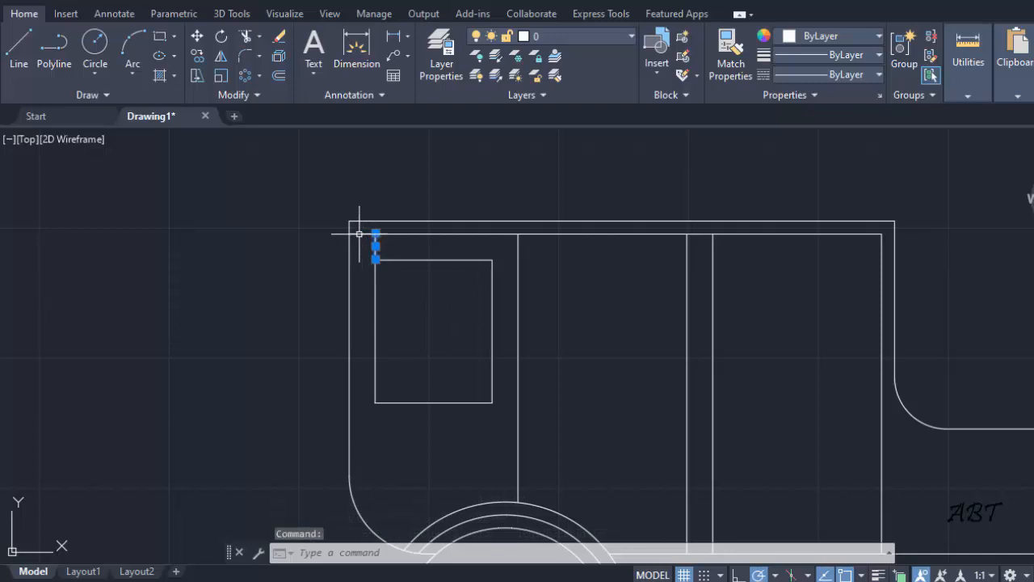
{"action": "left_click", "coordinate": [360, 234]}
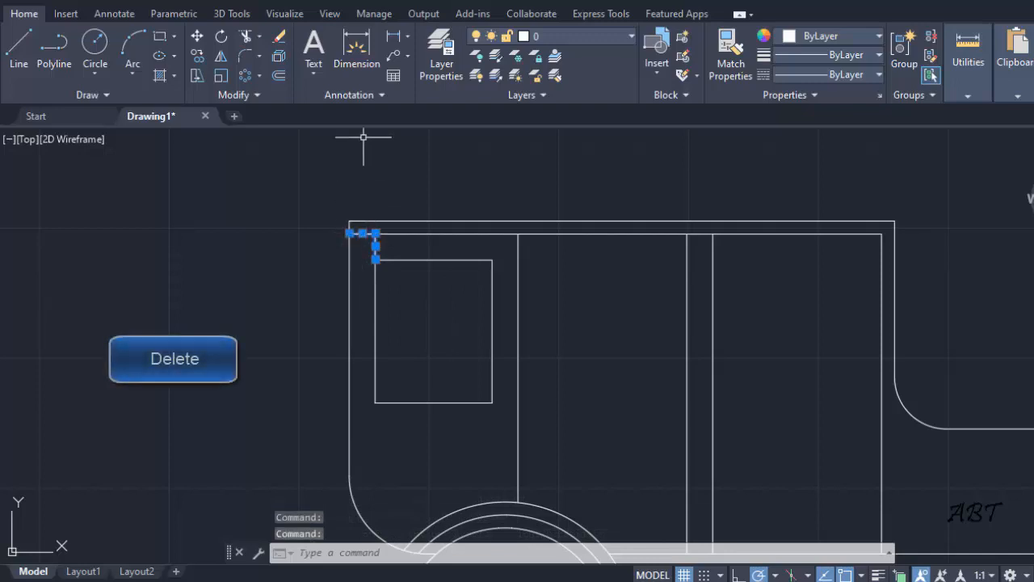
{"action": "left_click", "coordinate": [279, 40]}
{"action": "scroll", "coordinate": [461, 203], "scroll_direction": "down", "scroll_amount": 2}
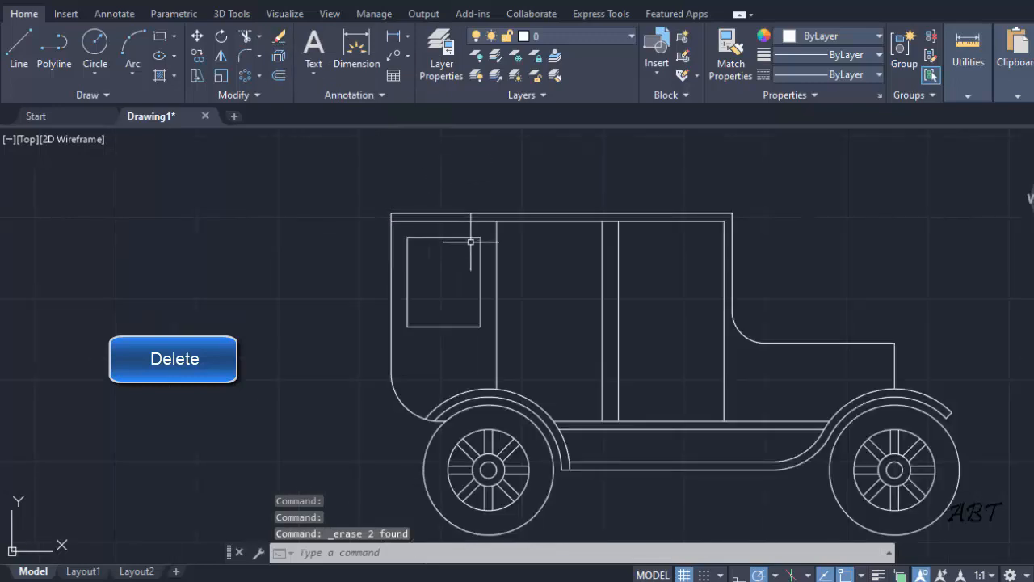
{"action": "middle_click_drag", "start_coordinate": [469, 231], "coordinate": [374, 185]}
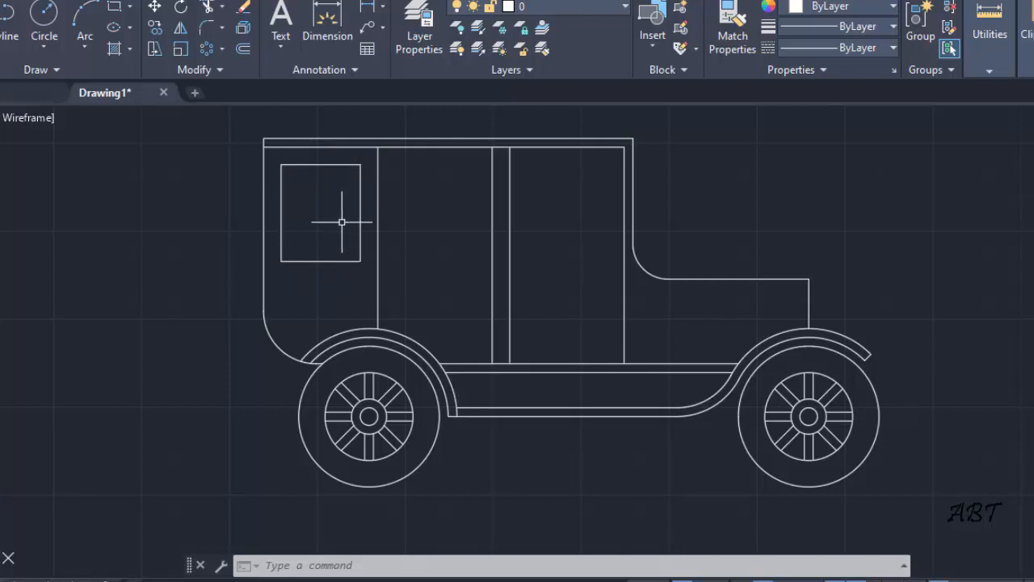
Step: Fillet all corners of the rear window rectangle with radius 5, using the Polyline option
{"action": "left_click", "coordinate": [208, 30]}
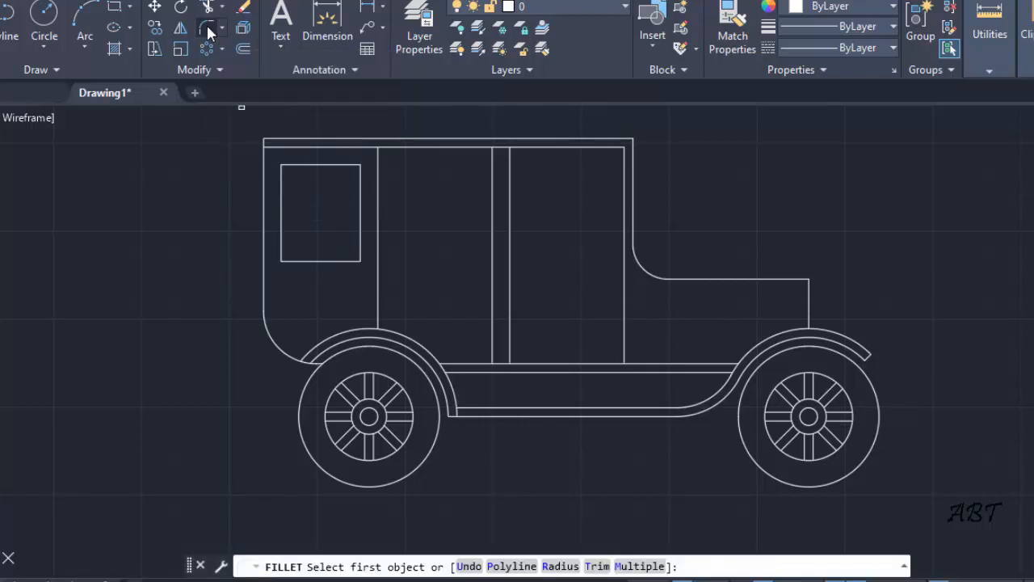
{"action": "left_click", "coordinate": [559, 567]}
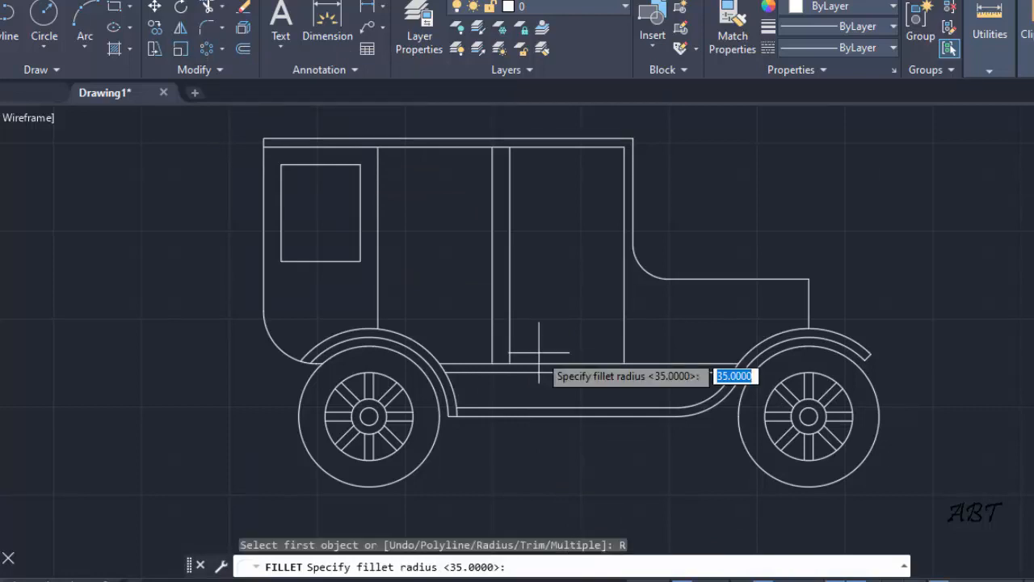
{"action": "type", "text": "5"}
{"action": "key", "text": "Return"}
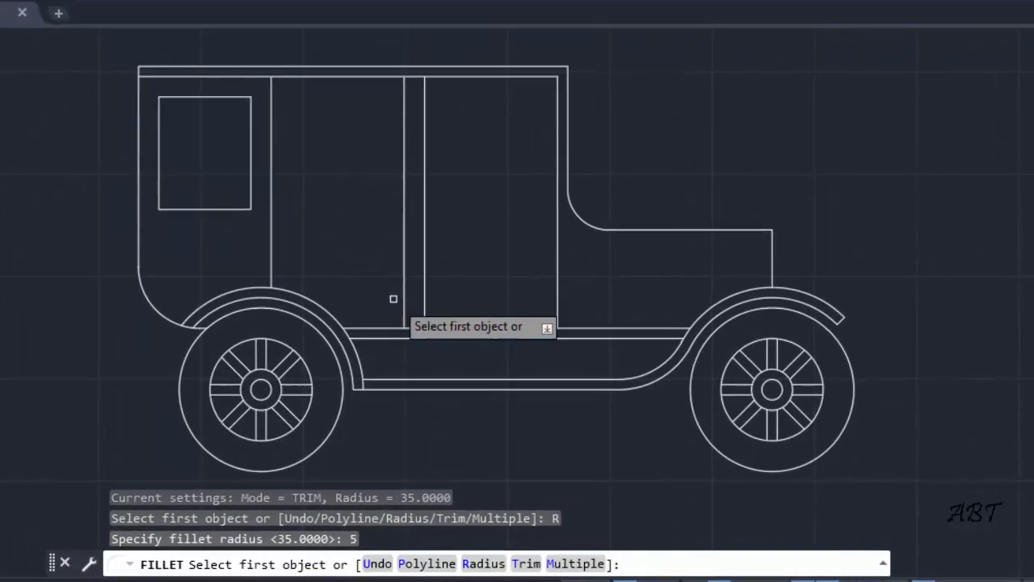
{"action": "left_click", "coordinate": [424, 563]}
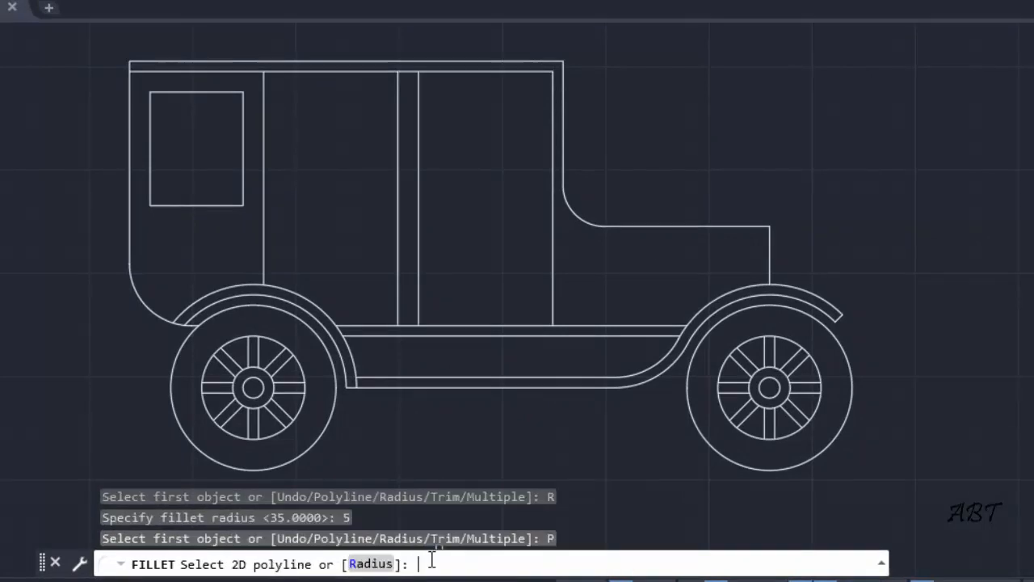
{"action": "left_click", "coordinate": [244, 153]}
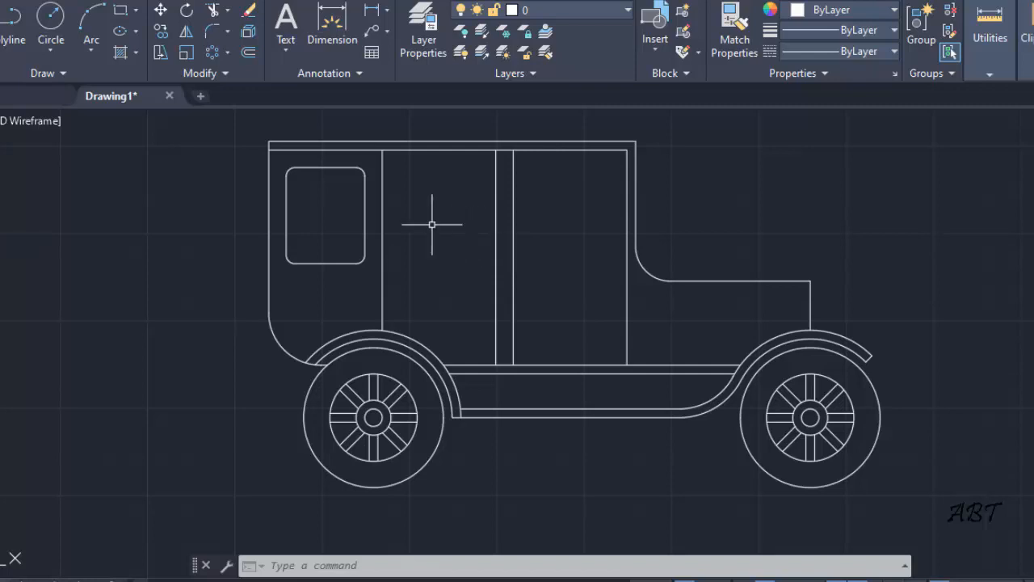
Step: Copy the rounded rear window 65 horizontally forward into the middle body section
{"action": "left_click", "coordinate": [163, 32]}
{"action": "left_click", "coordinate": [316, 167]}
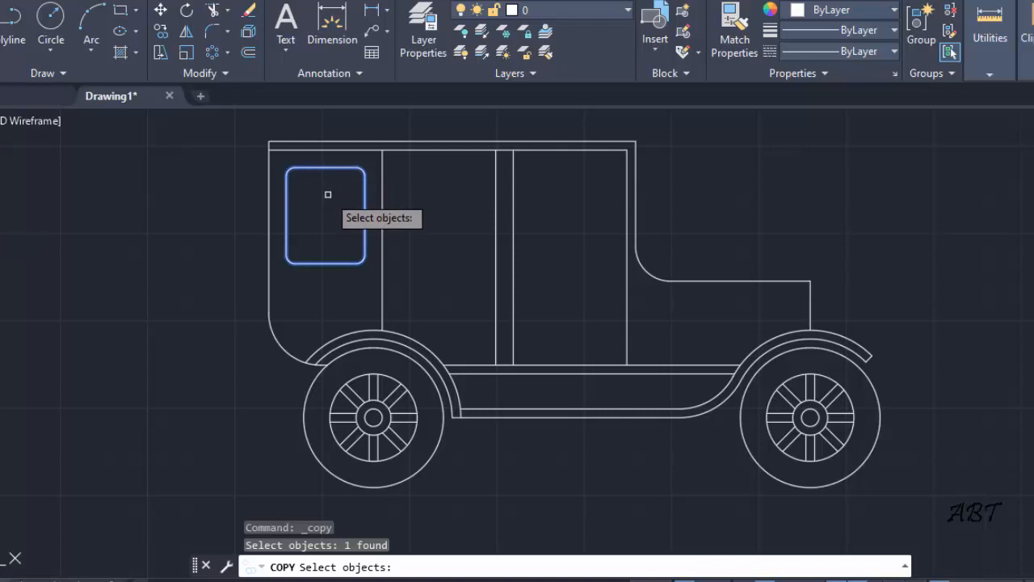
{"action": "key", "text": "Return"}
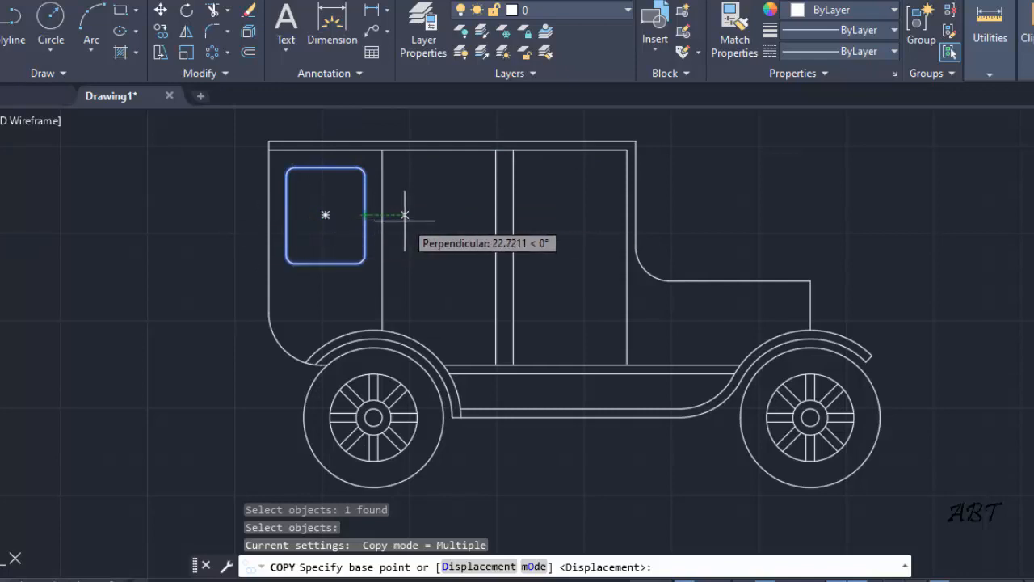
{"action": "left_click", "coordinate": [325, 123]}
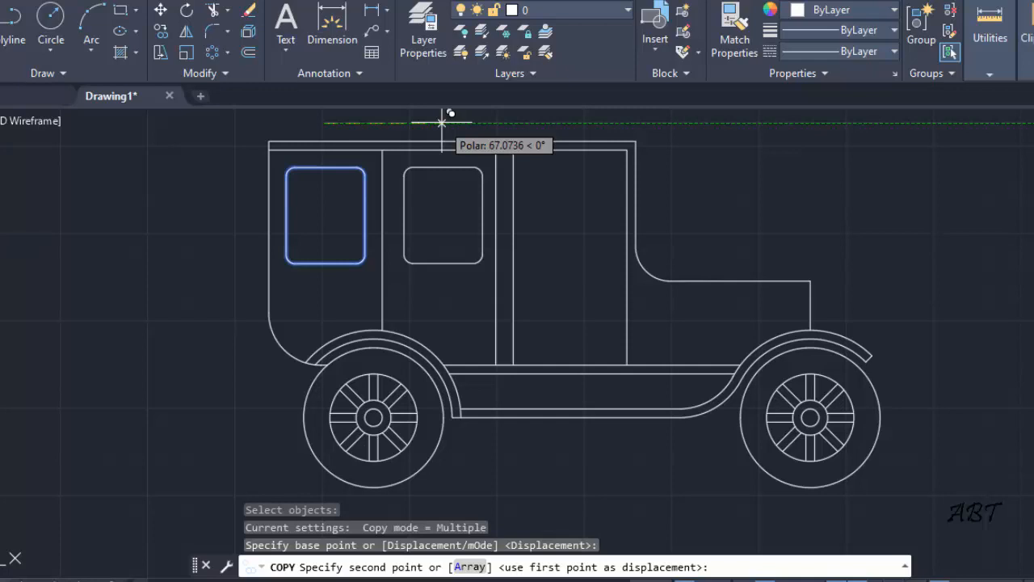
{"action": "type", "text": "65"}
{"action": "key", "text": "Return"}
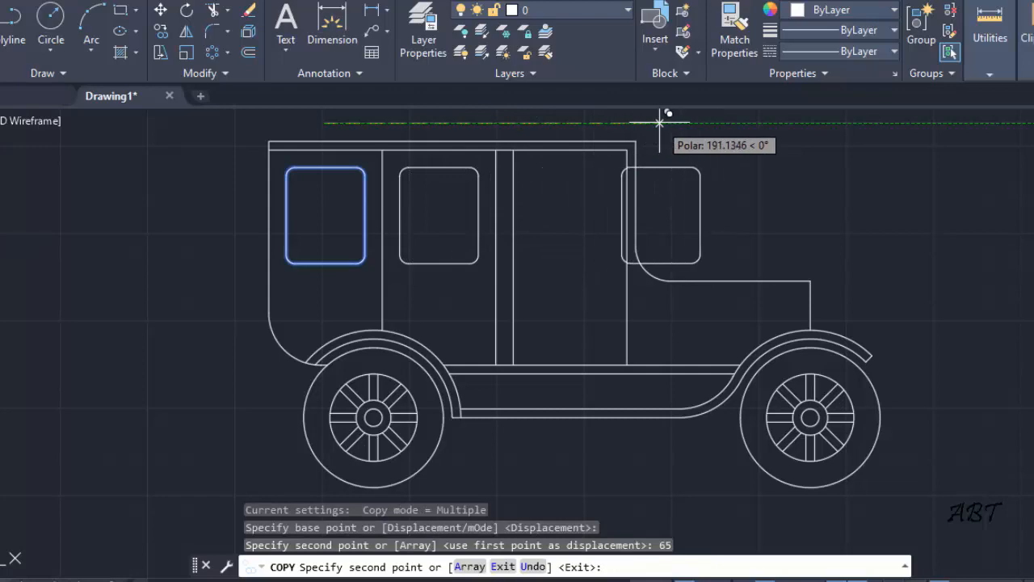
{"action": "key", "text": "Escape"}
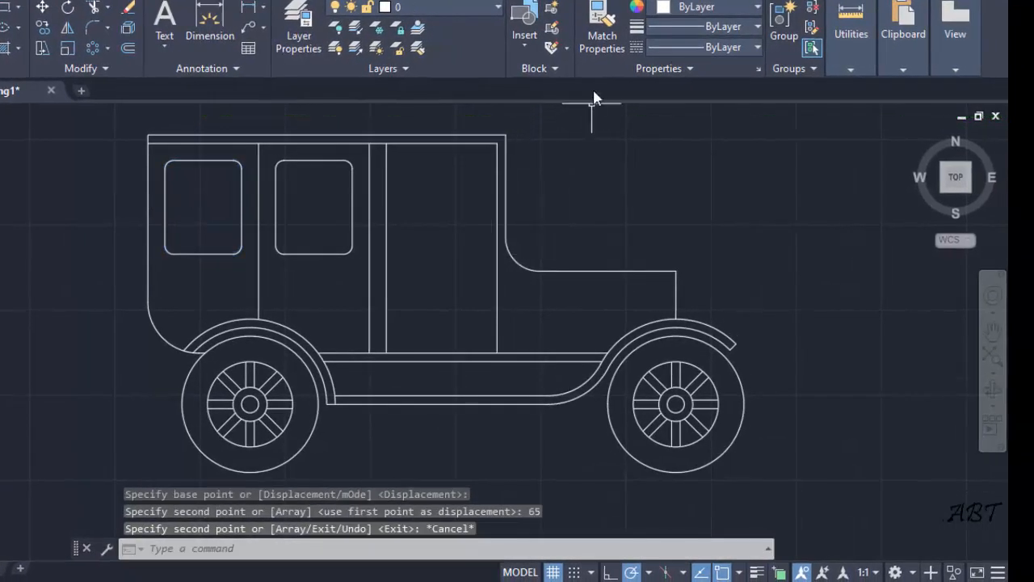
Step: Measure the horizontal distance between the facing side midpoints of the two windows
{"action": "left_click", "coordinate": [850, 37]}
{"action": "left_click", "coordinate": [856, 131]}
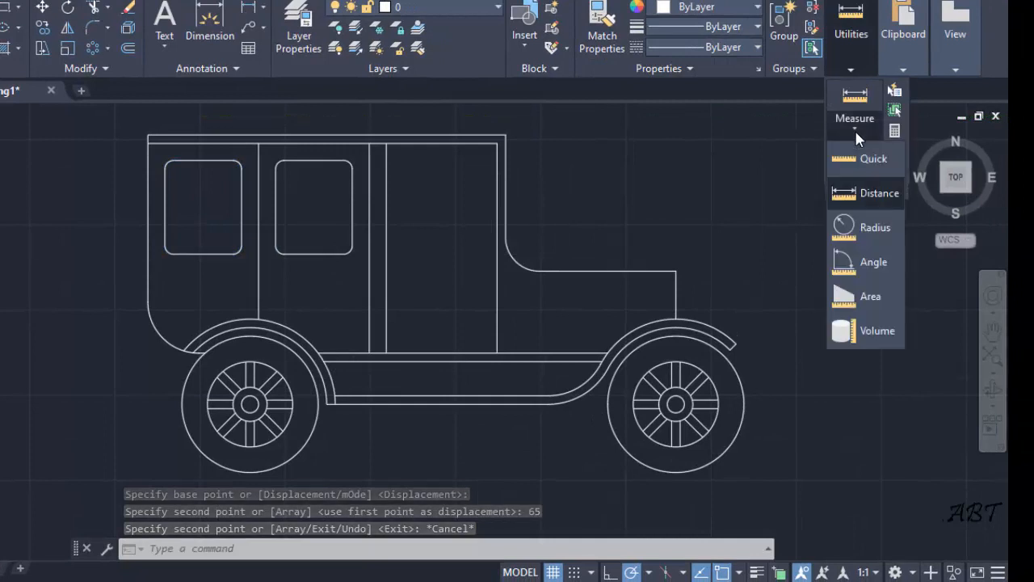
{"action": "left_click", "coordinate": [867, 192]}
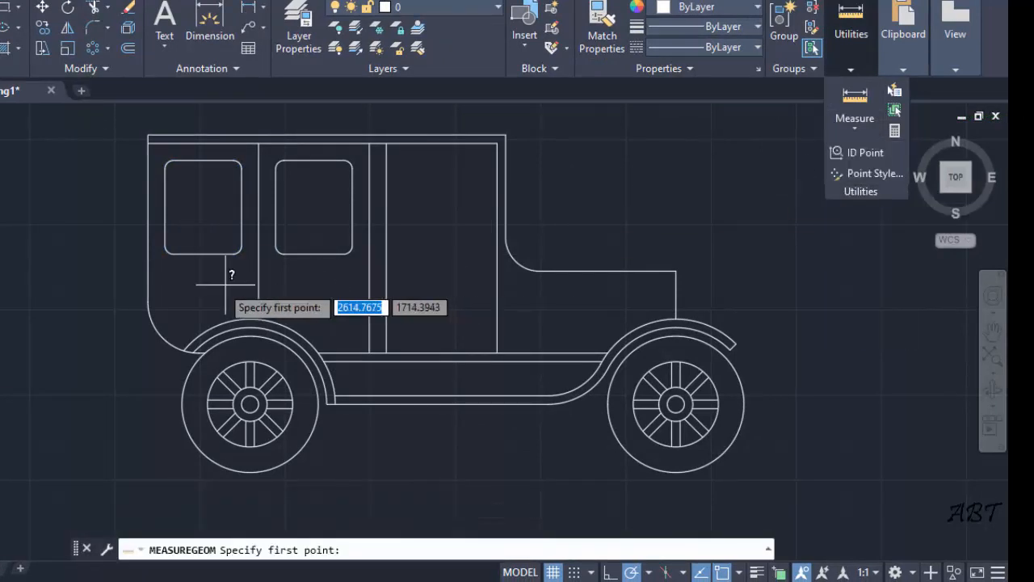
{"action": "left_click", "coordinate": [241, 206]}
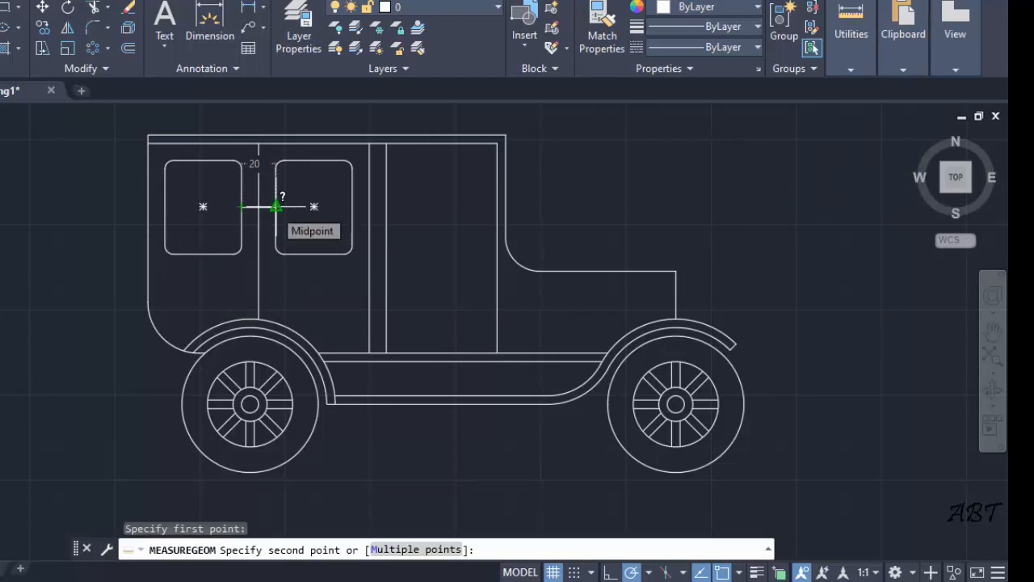
{"action": "left_click", "coordinate": [276, 206]}
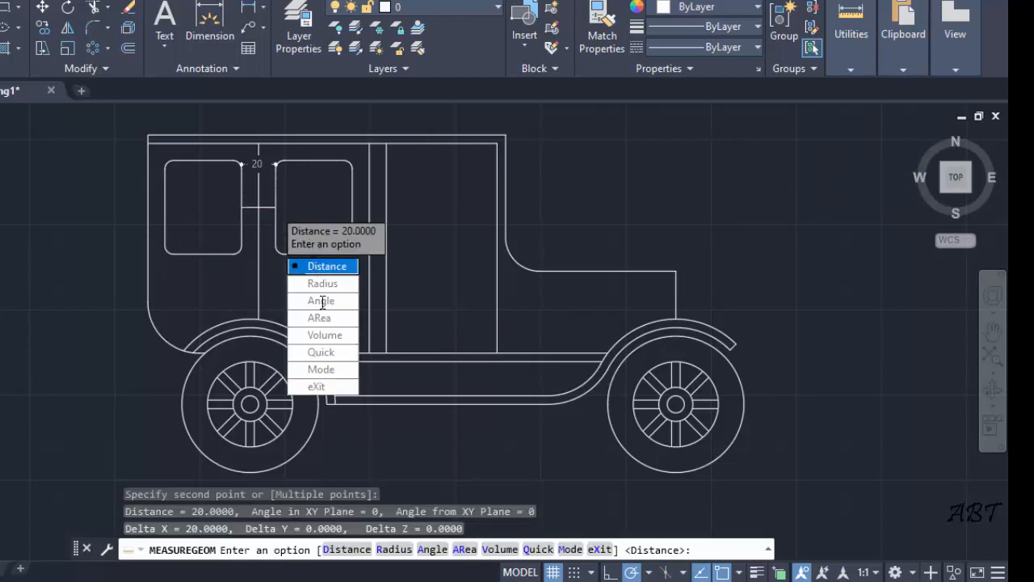
{"action": "left_click", "coordinate": [326, 387]}
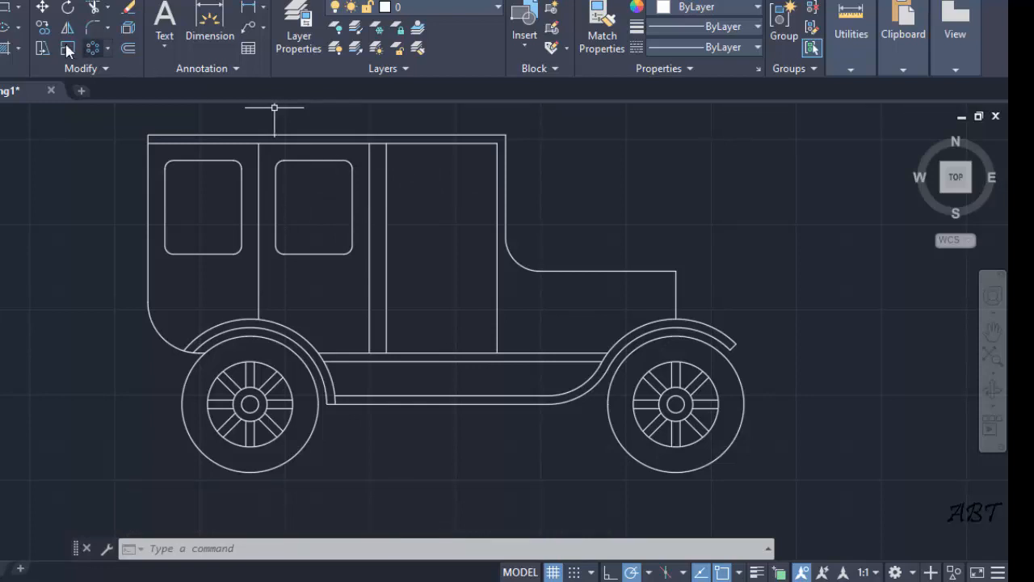
Step: Copy the middle side window 75 horizontally forward into the front door section
{"action": "left_click", "coordinate": [45, 28]}
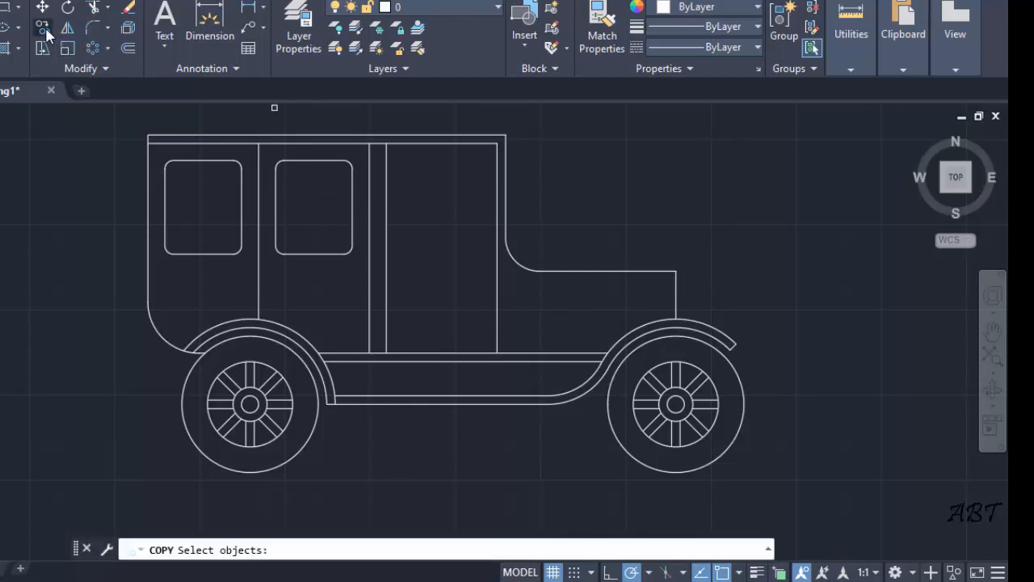
{"action": "left_click", "coordinate": [309, 158]}
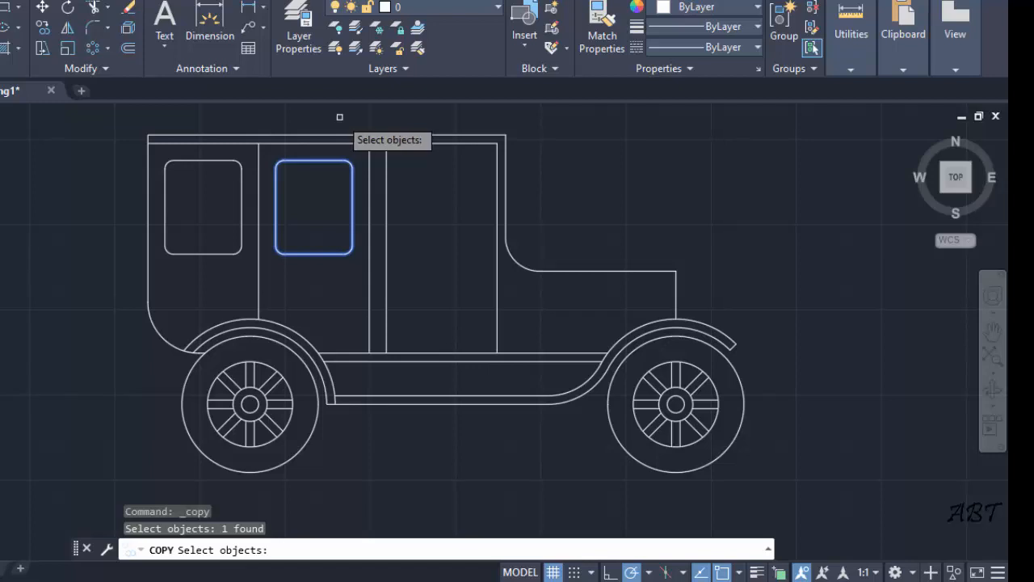
{"action": "key", "text": "Return"}
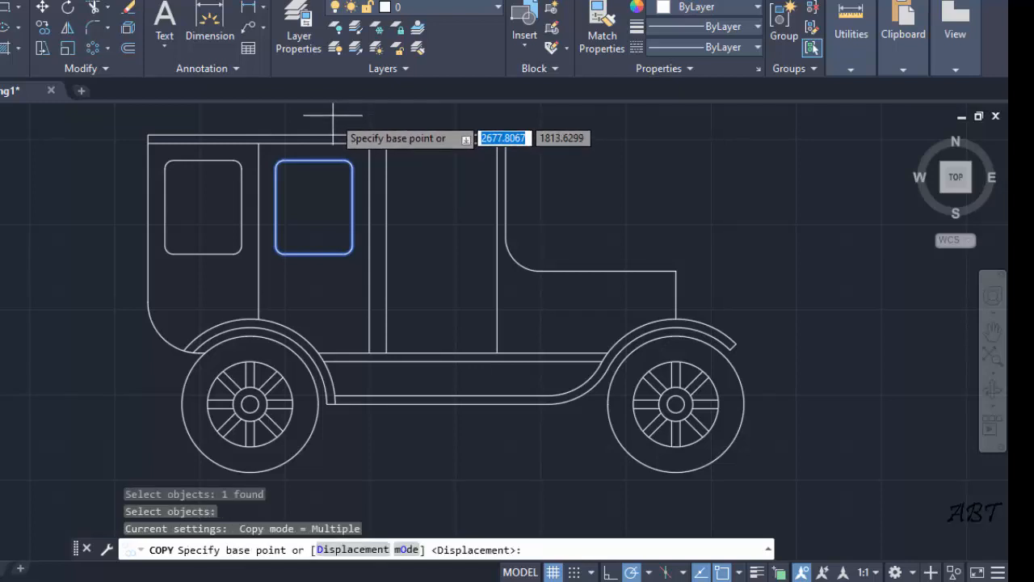
{"action": "left_click", "coordinate": [333, 115]}
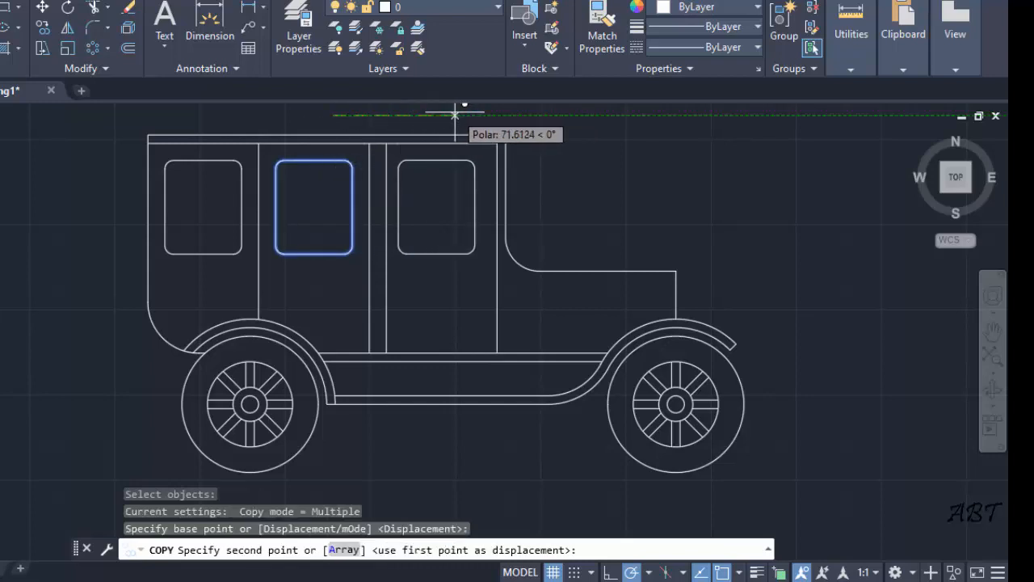
{"action": "type", "text": "75"}
{"action": "key", "text": "Return"}
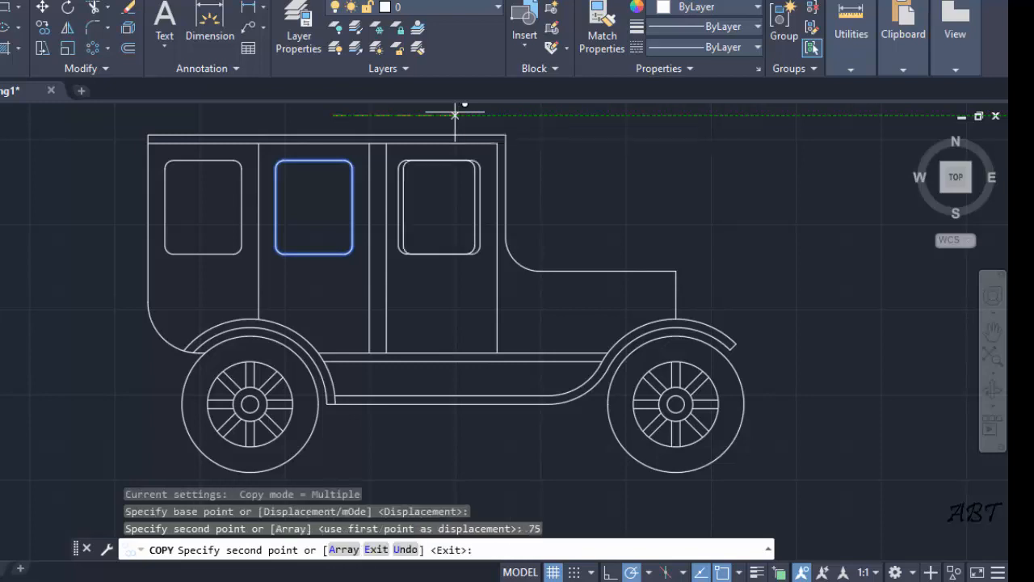
{"action": "key", "text": "Return"}
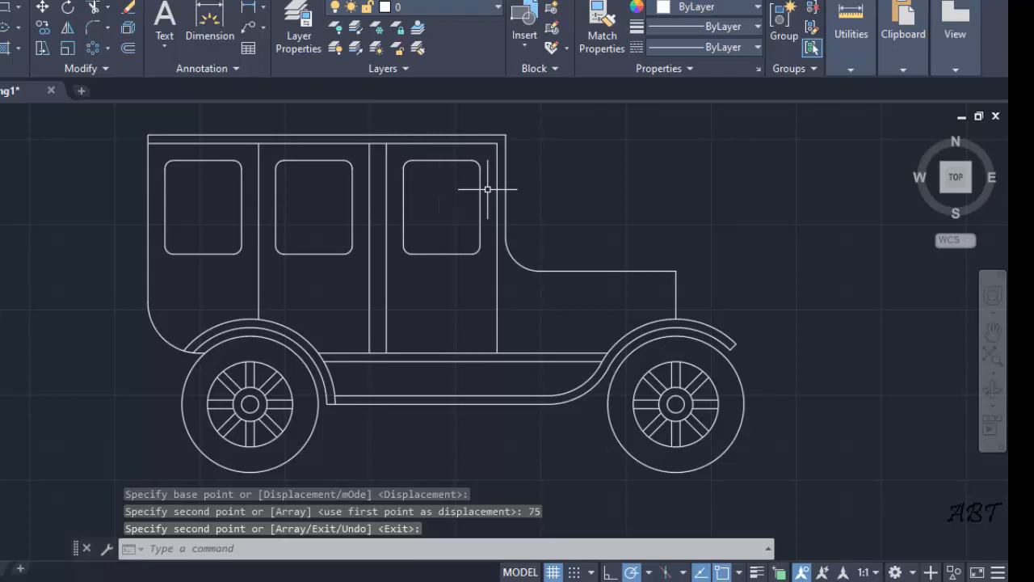
Step: Offset the vertical line at the front of the hood by 10 toward the rear
{"action": "mouse_move", "coordinate": [657, 318]}
{"action": "middle_mouse_down"}
{"action": "mouse_move", "coordinate": [642, 302]}
{"action": "mouse_move", "coordinate": [503, 288]}
{"action": "mouse_move", "coordinate": [515, 282]}
{"action": "middle_mouse_up"}
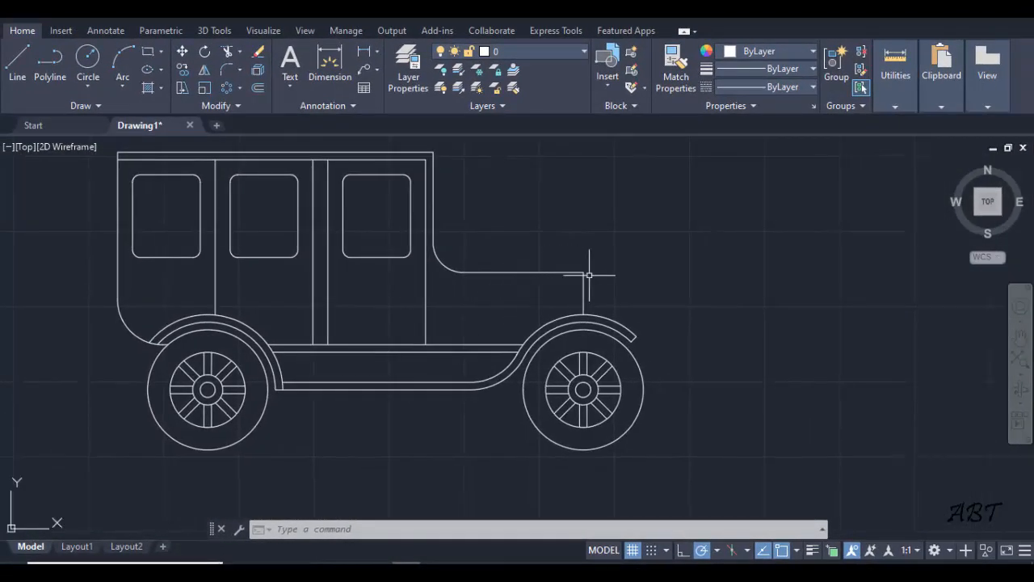
{"action": "left_click", "coordinate": [257, 92]}
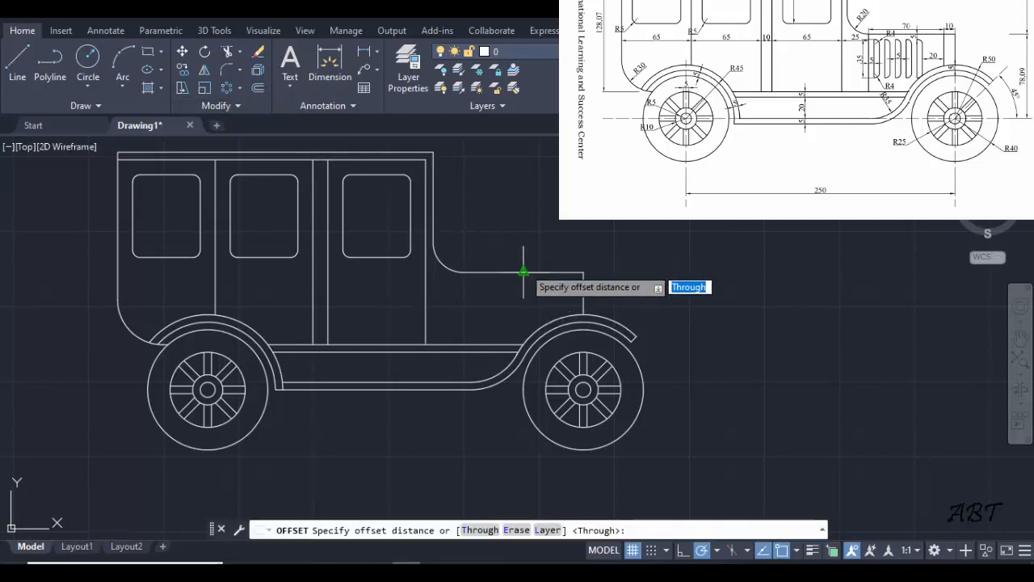
{"action": "type", "text": "10"}
{"action": "key", "text": "Return"}
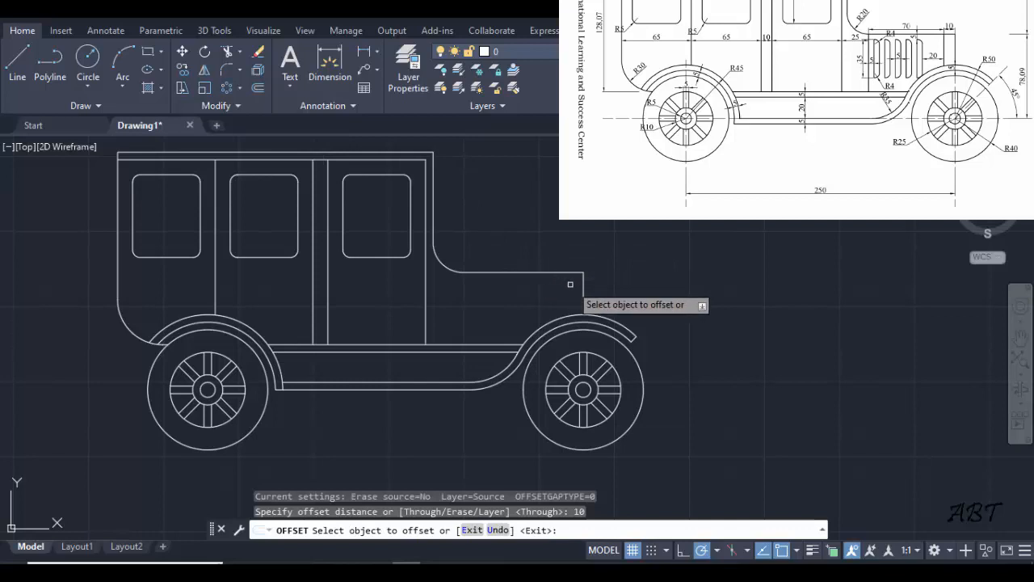
{"action": "left_click", "coordinate": [583, 287]}
{"action": "left_click", "coordinate": [572, 289]}
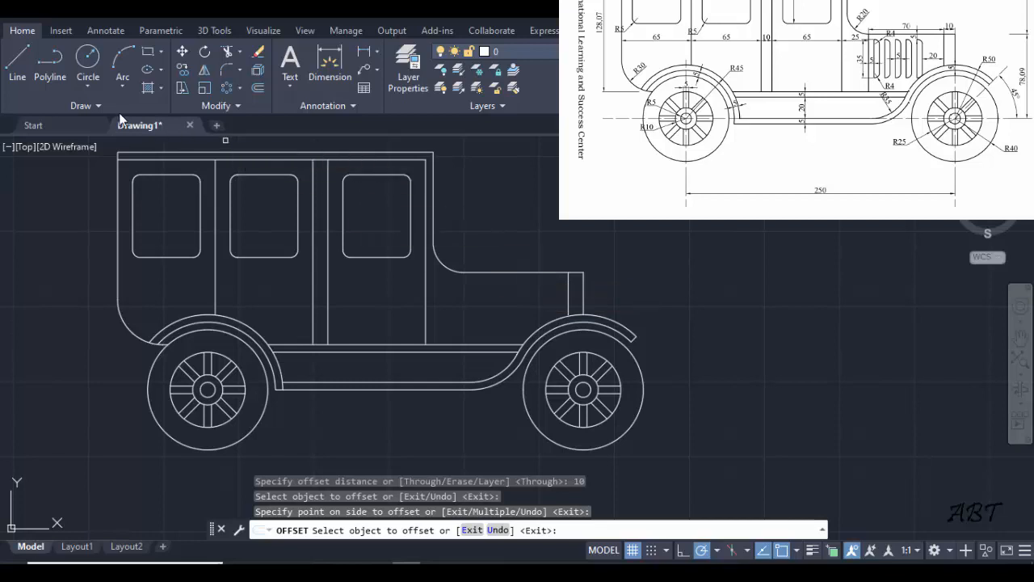
Step: Draw construction lines from the top of the offset line, 20 rearward along the hood and 5 straight down
{"action": "left_click", "coordinate": [20, 63]}
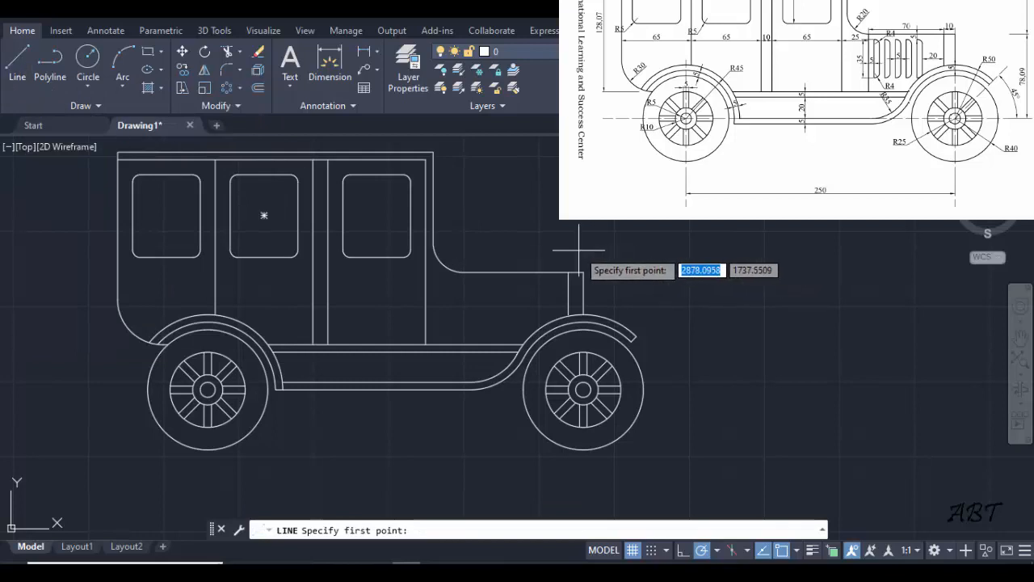
{"action": "left_click", "coordinate": [569, 272]}
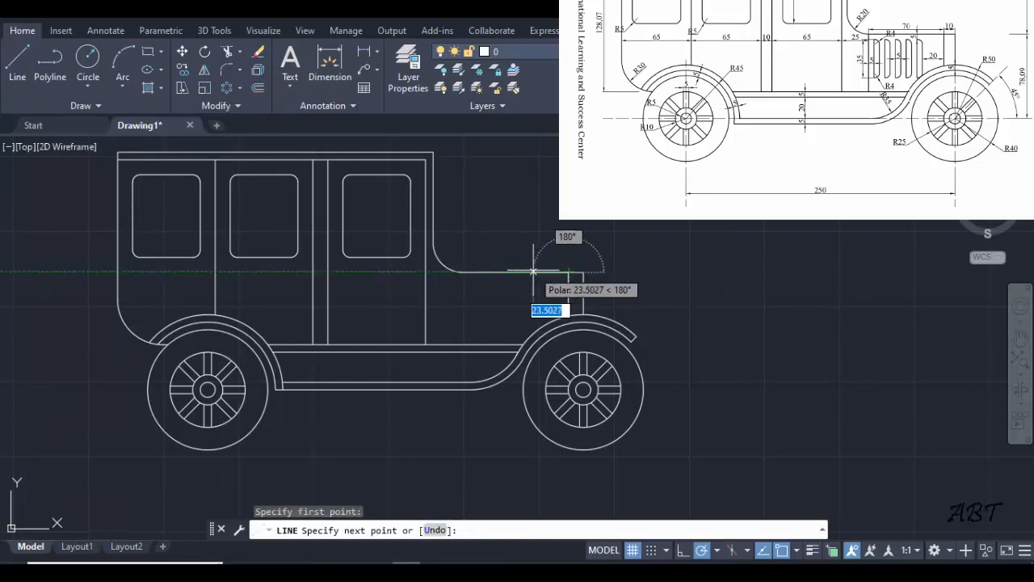
{"action": "type", "text": "20"}
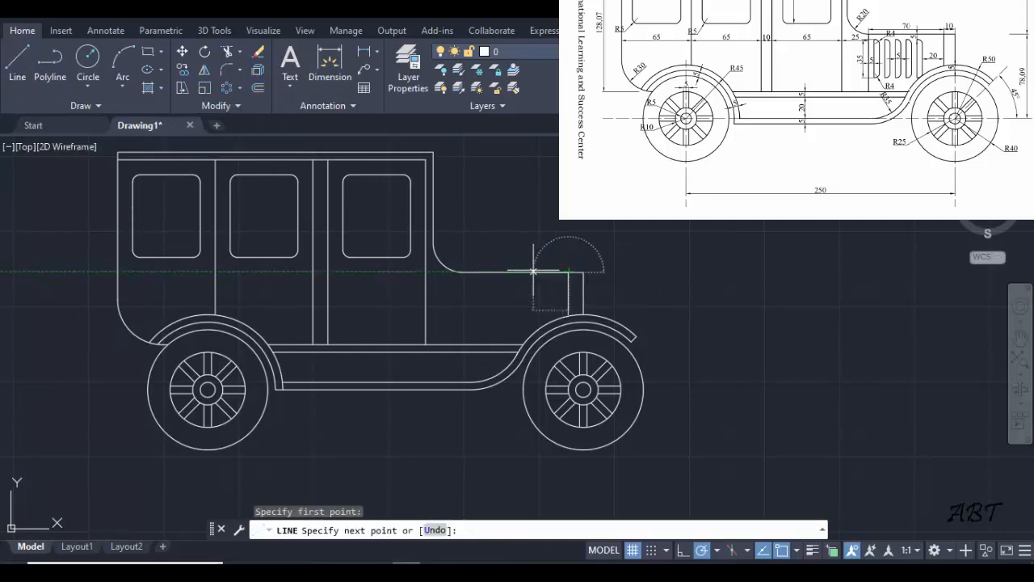
{"action": "key", "text": "Return"}
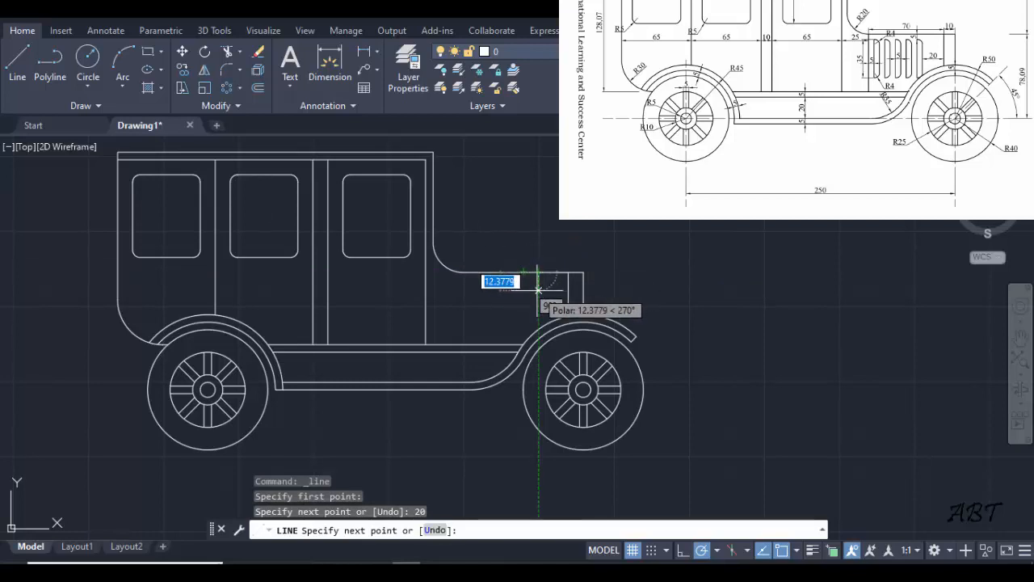
{"action": "type", "text": "5"}
{"action": "key", "text": "Return"}
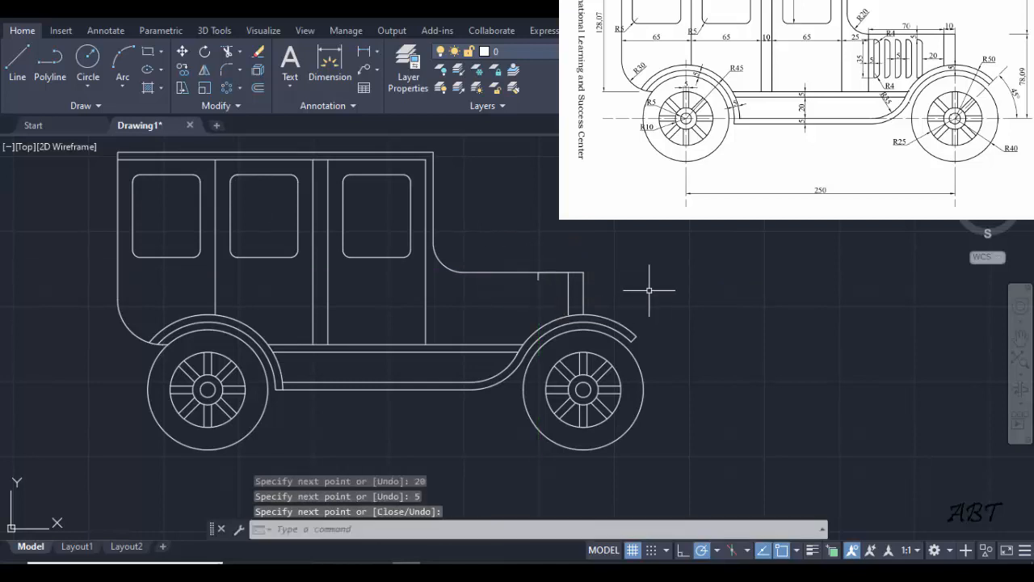
Step: Draw a rectangle 5 long and 35 wide from the construction line's lower end, placed downward and rearward
{"action": "scroll", "coordinate": [578, 289], "scroll_direction": "up", "scroll_amount": 4}
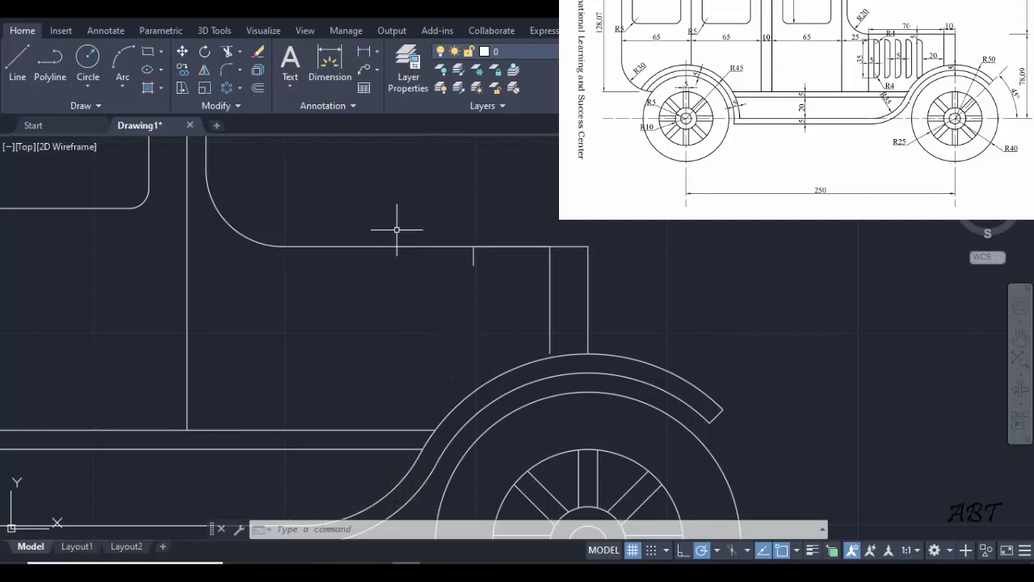
{"action": "left_click", "coordinate": [148, 54]}
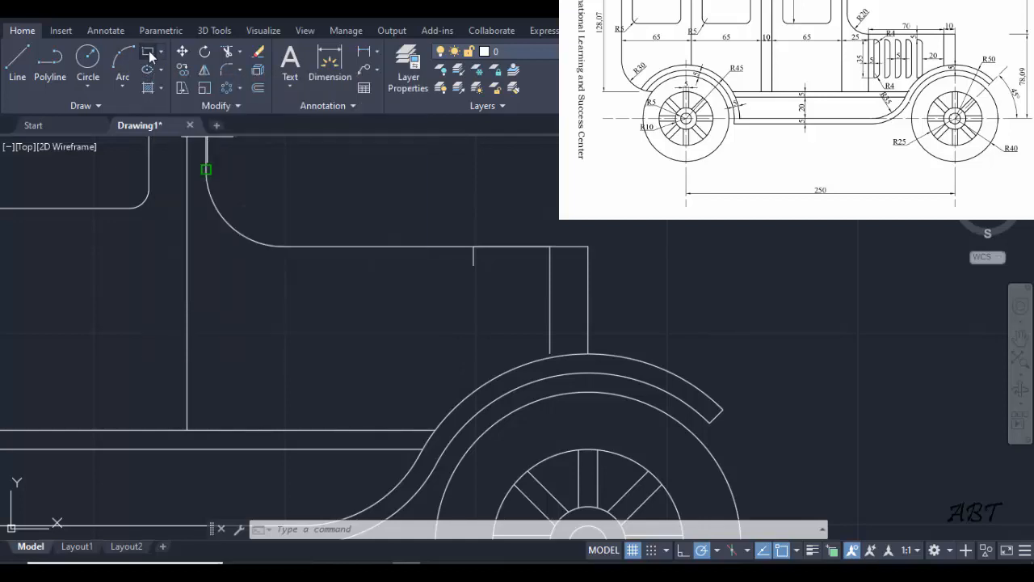
{"action": "left_click", "coordinate": [475, 267]}
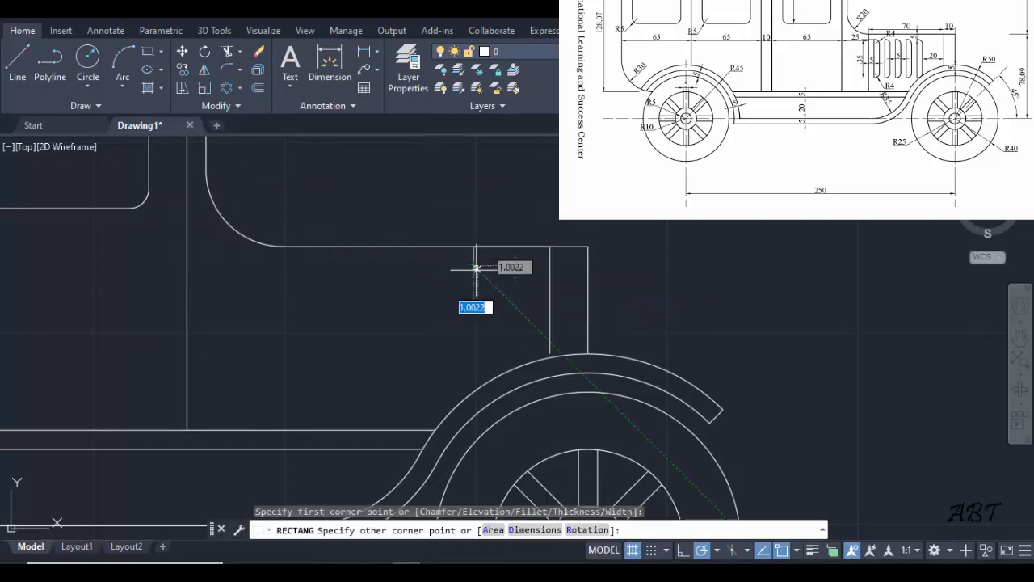
{"action": "left_click", "coordinate": [535, 529]}
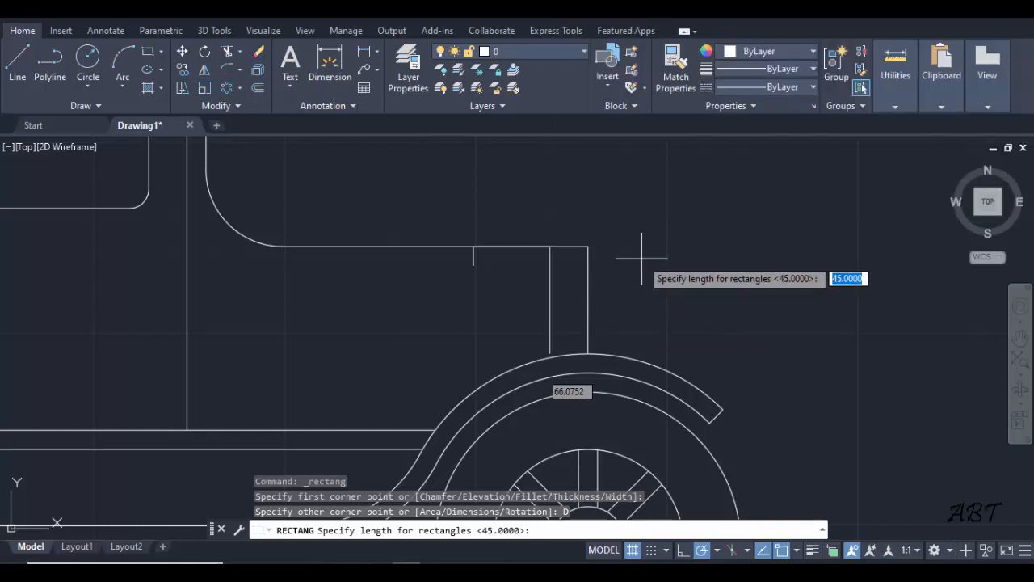
{"action": "type", "text": "5"}
{"action": "key", "text": "Return"}
{"action": "type", "text": "35"}
{"action": "key", "text": "Return"}
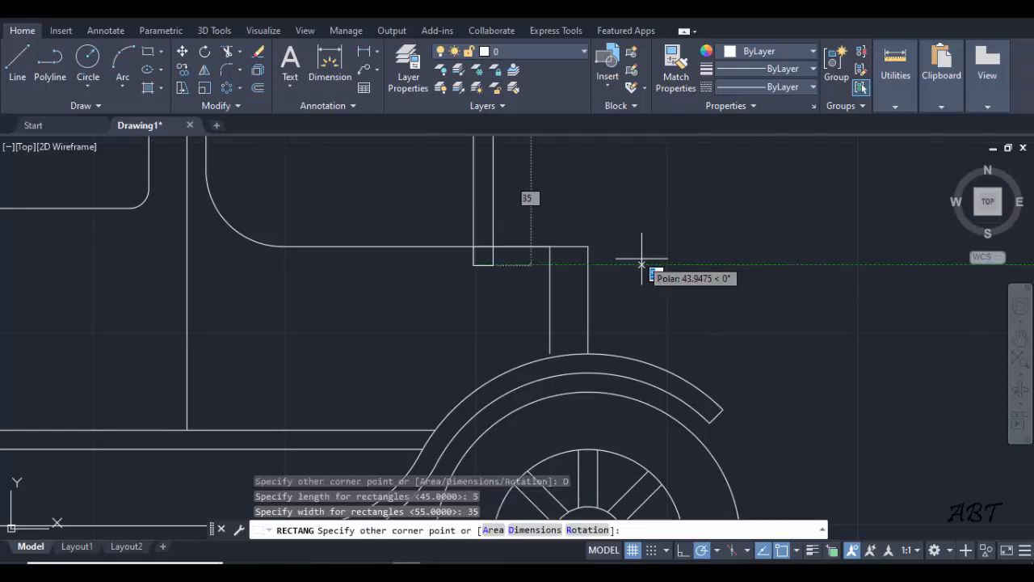
{"action": "left_click", "coordinate": [383, 332]}
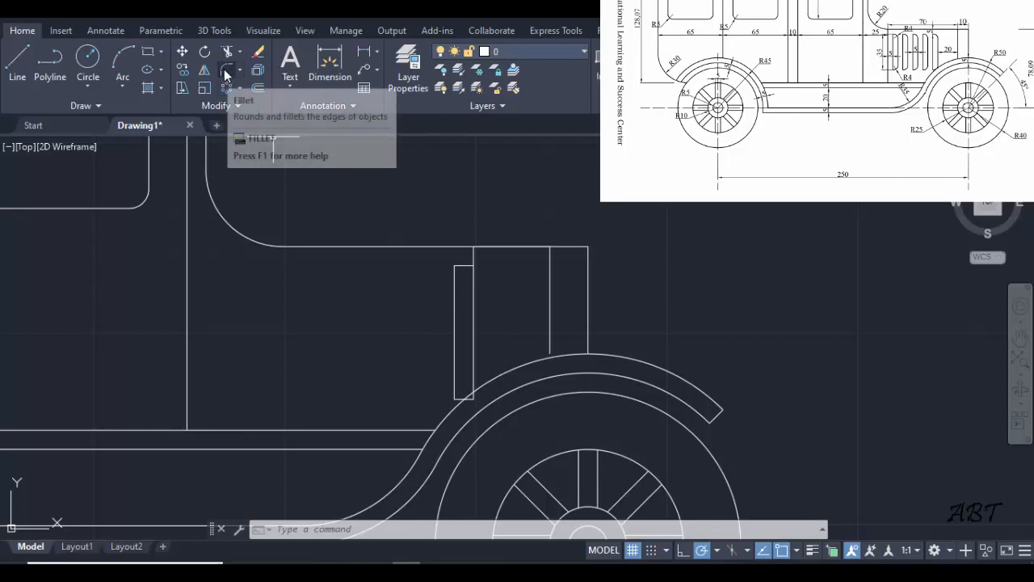
Step: Fillet the two front corners of the narrow hood rectangle with radius 4
{"action": "left_click", "coordinate": [226, 71]}
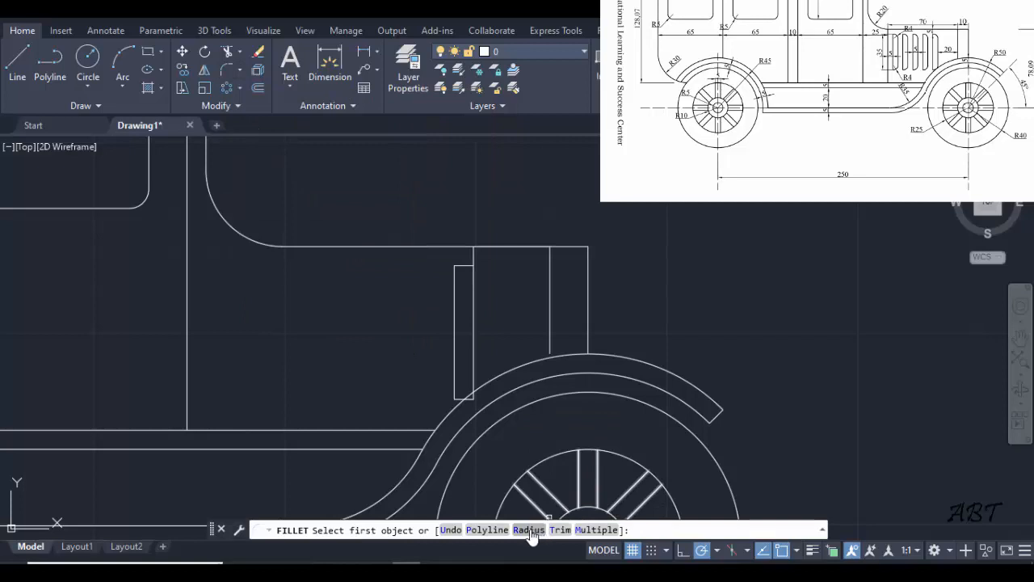
{"action": "left_click", "coordinate": [529, 530]}
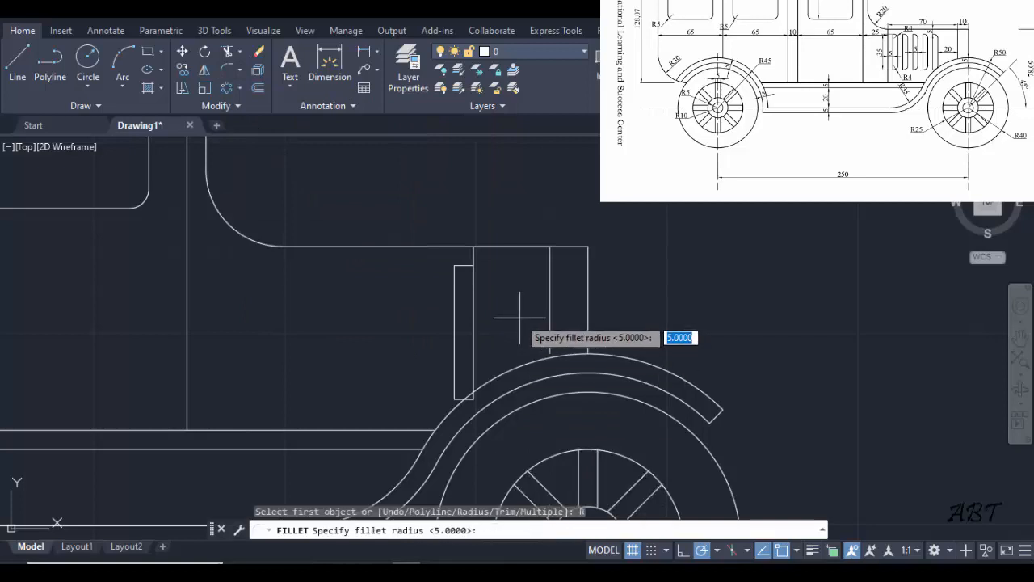
{"action": "key", "text": "Return"}
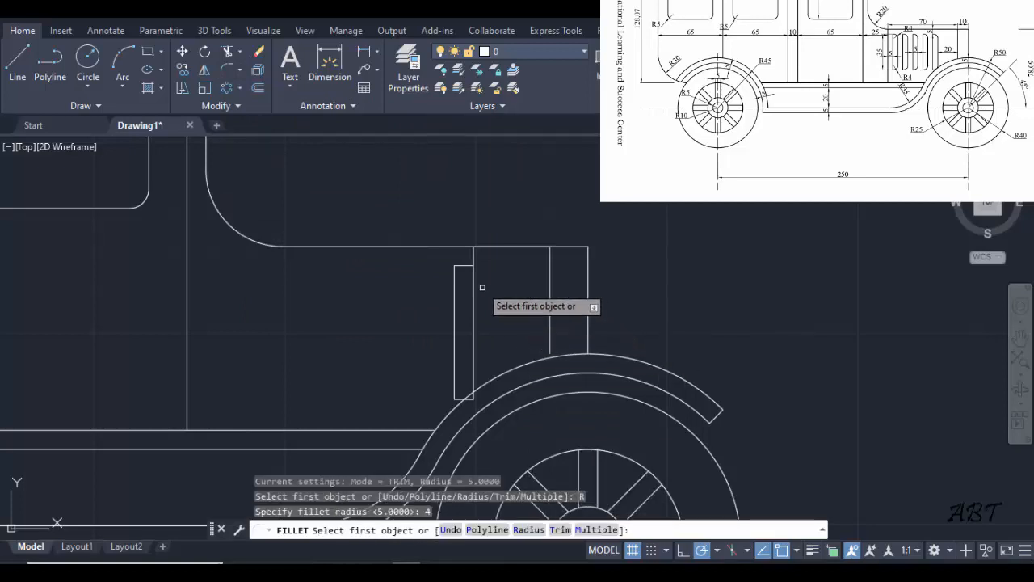
{"action": "left_click", "coordinate": [460, 265]}
{"action": "left_click", "coordinate": [472, 278]}
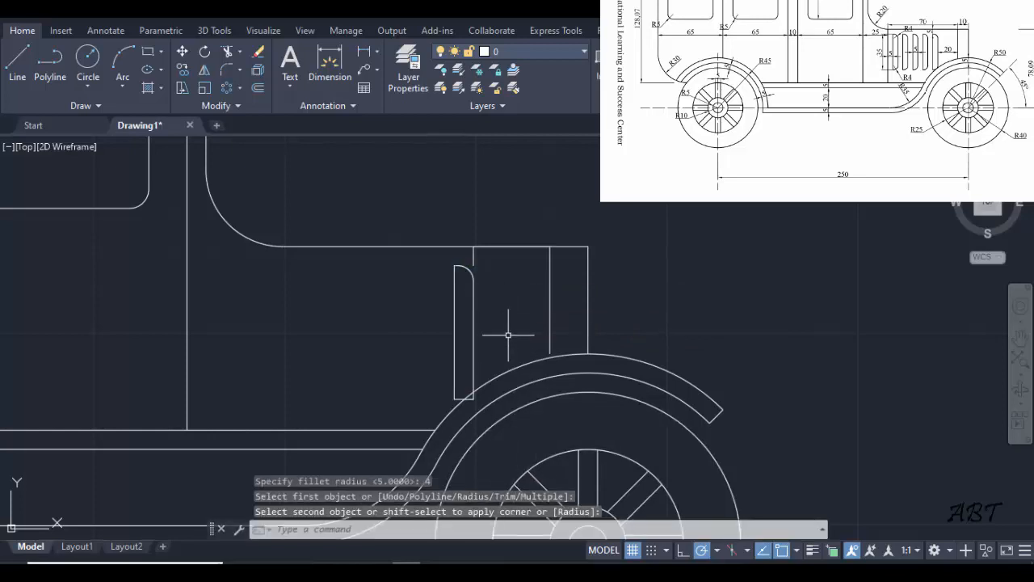
{"action": "key", "text": "Return"}
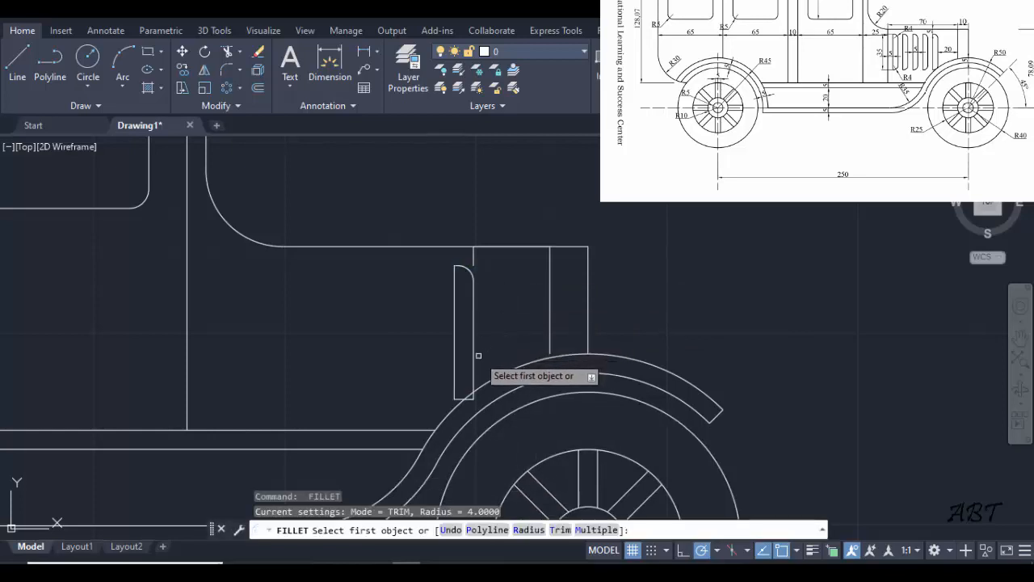
{"action": "left_click", "coordinate": [473, 356]}
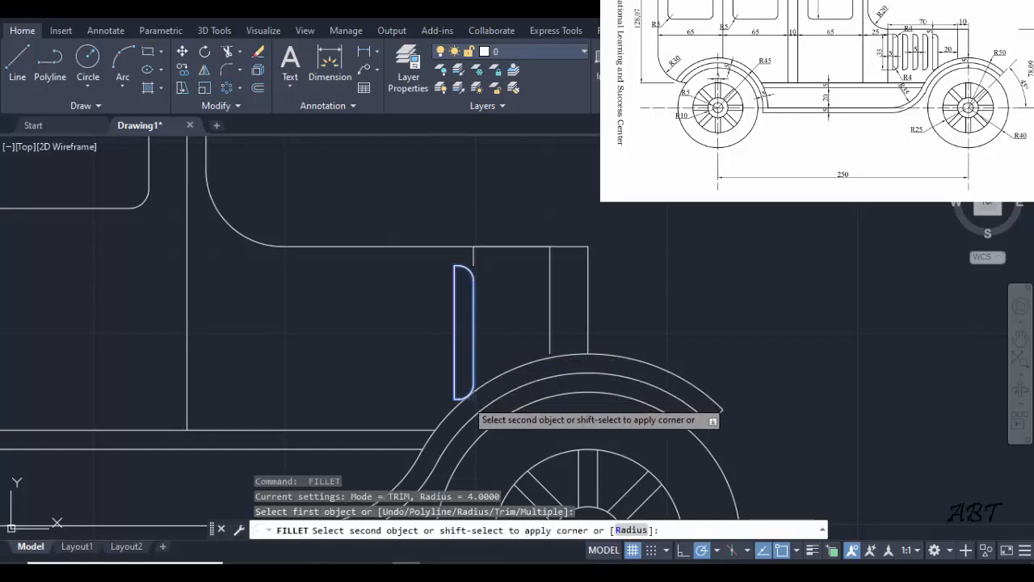
{"action": "left_click", "coordinate": [465, 399]}
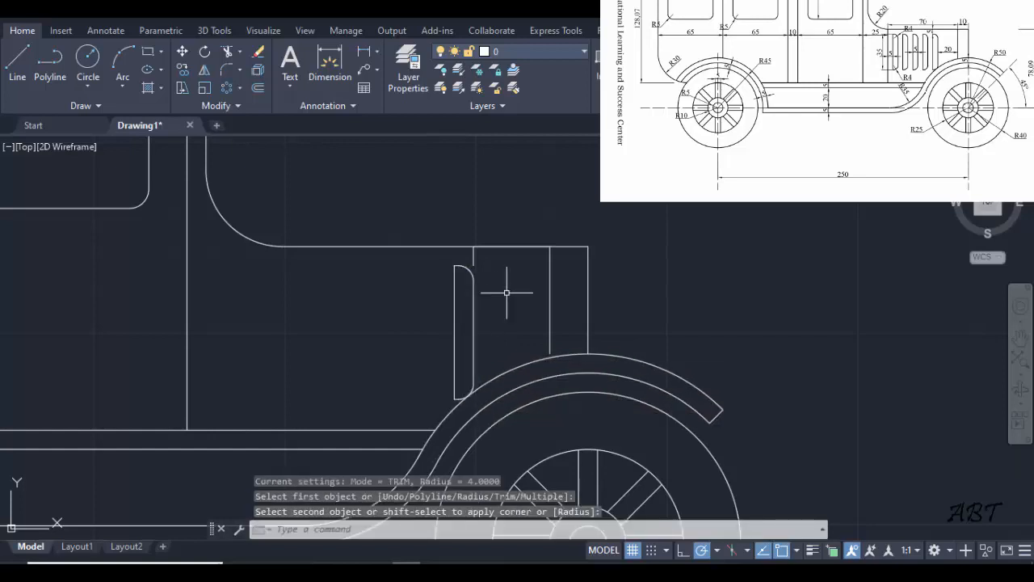
Step: Erase the two short construction lines between the hood line and the narrow vent slot
{"action": "left_click", "coordinate": [472, 255]}
{"action": "left_click", "coordinate": [511, 247]}
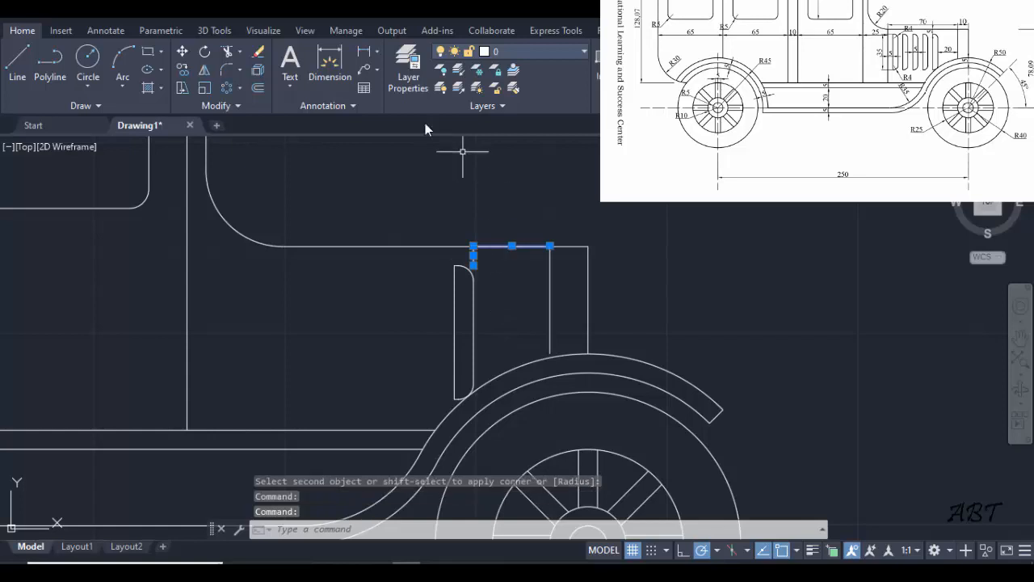
{"action": "key", "text": "Delete"}
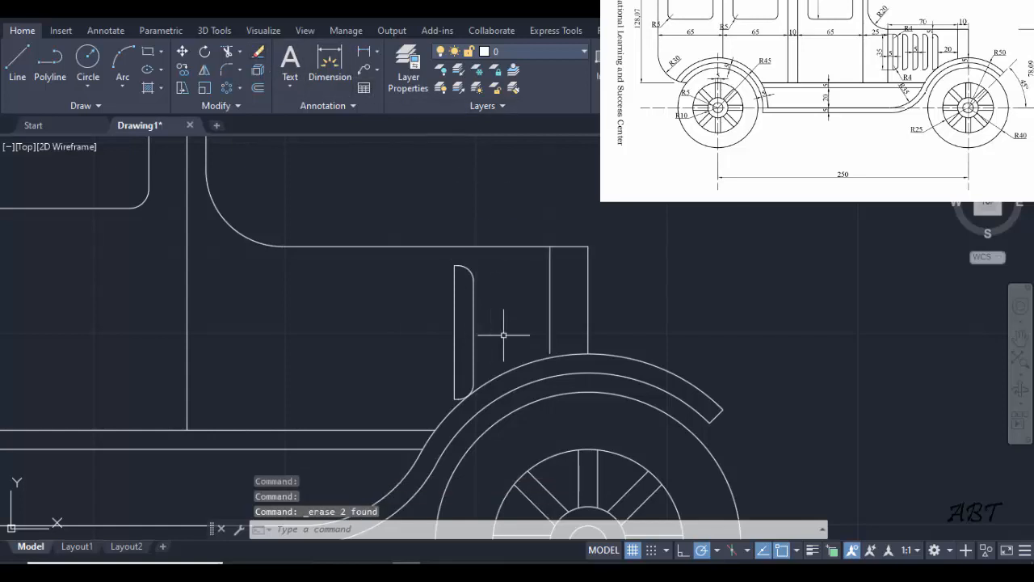
Step: Extend the offset vertical line at the hood's front down to the outer arc of the front fender
{"action": "scroll", "coordinate": [558, 354], "scroll_direction": "up", "scroll_amount": 2}
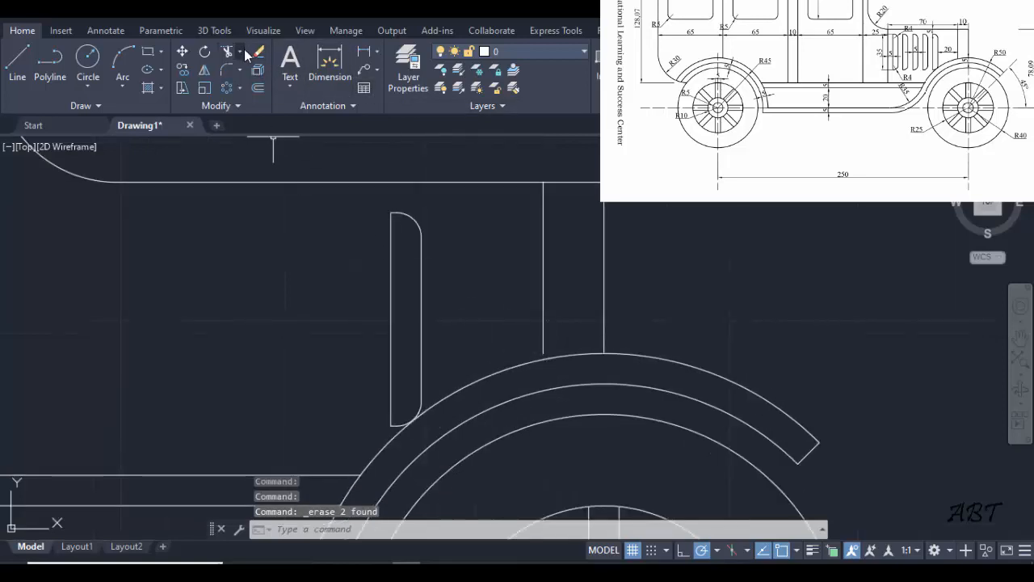
{"action": "left_click", "coordinate": [241, 52]}
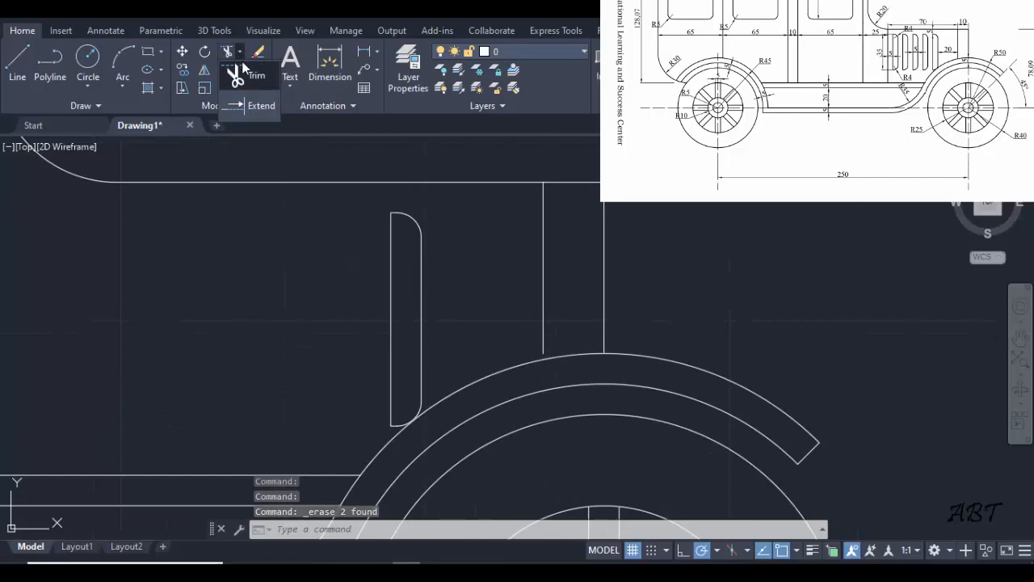
{"action": "left_click", "coordinate": [254, 106]}
{"action": "left_click", "coordinate": [541, 337]}
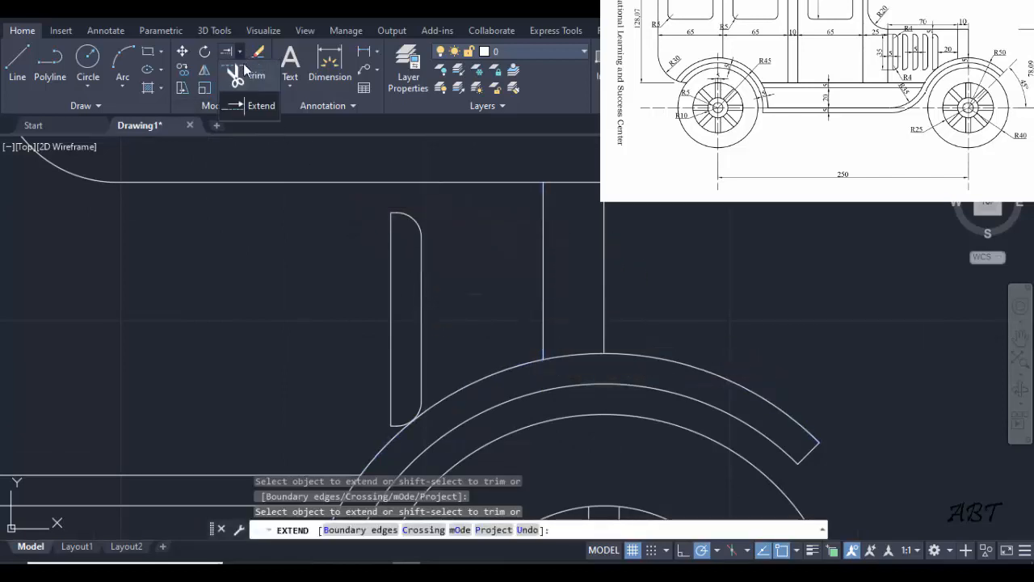
{"action": "key", "text": "Escape"}
{"action": "key", "text": "Escape"}
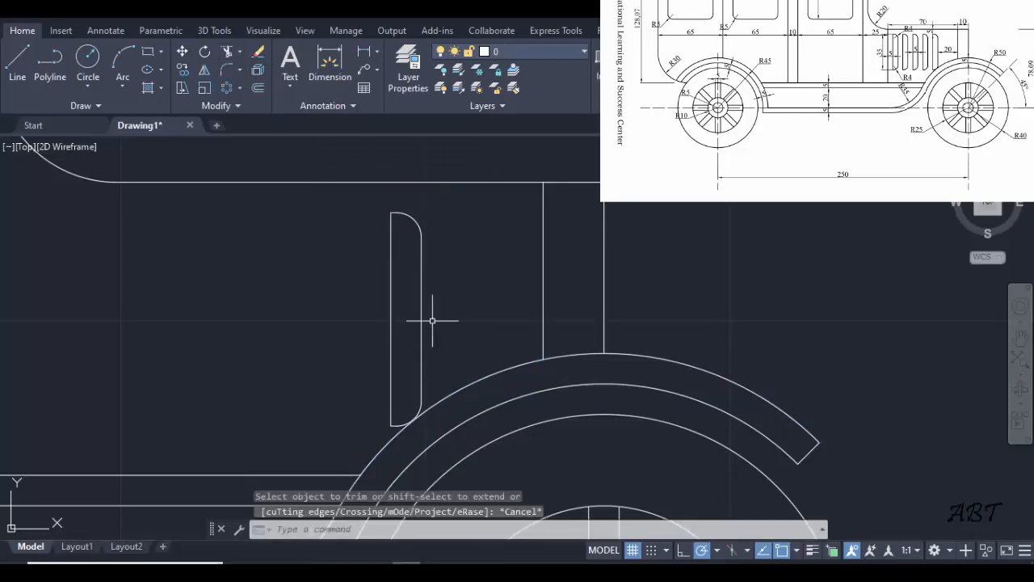
Step: Try copying the rounded vent slot rearward at distances of 10, 20, 30 and 40, and undo the copies
{"action": "scroll", "coordinate": [427, 316], "scroll_direction": "down", "scroll_amount": 2}
{"action": "middle_click_drag", "start_coordinate": [401, 293], "coordinate": [578, 296]}
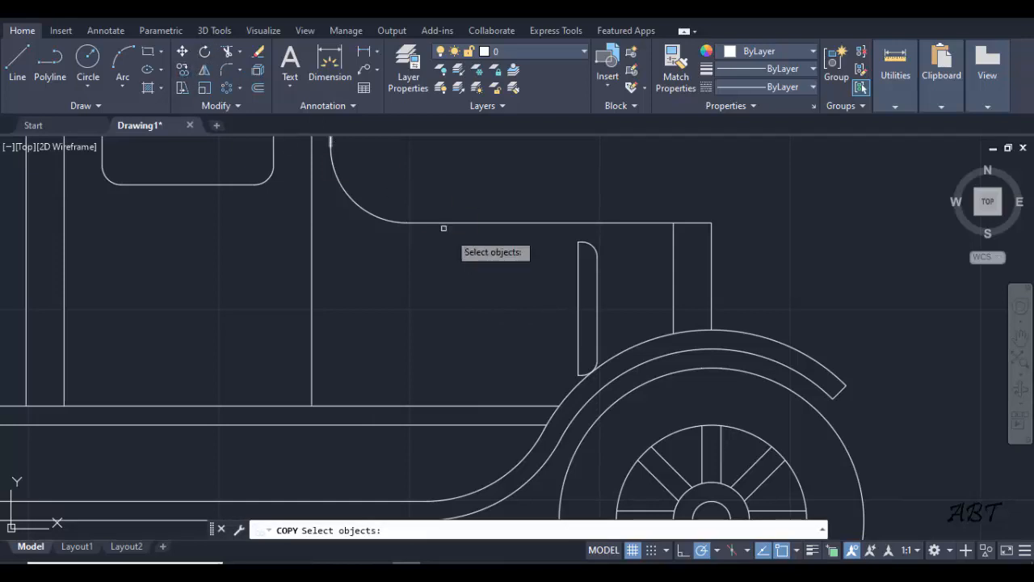
{"action": "left_click", "coordinate": [595, 249]}
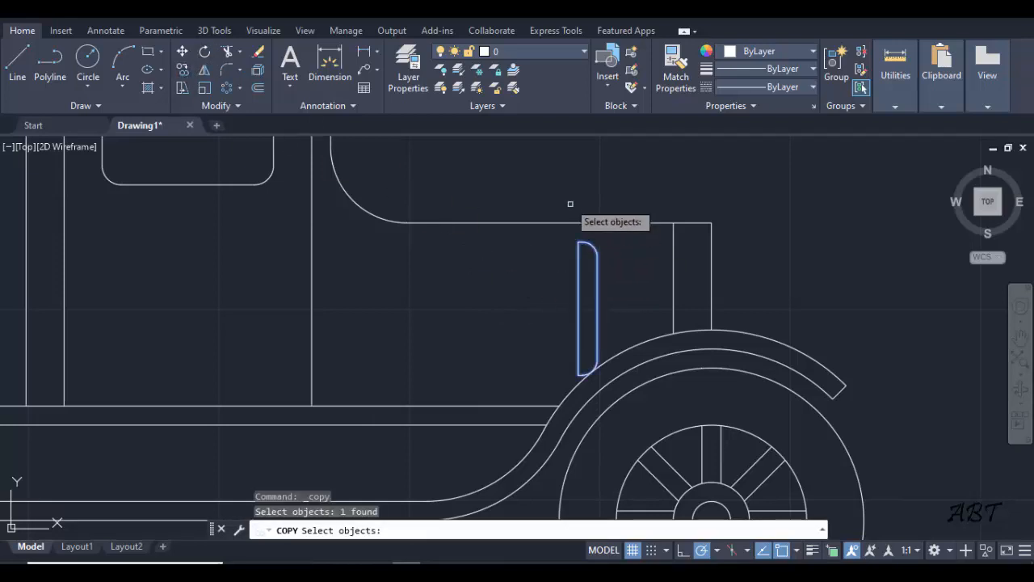
{"action": "key", "text": "Return"}
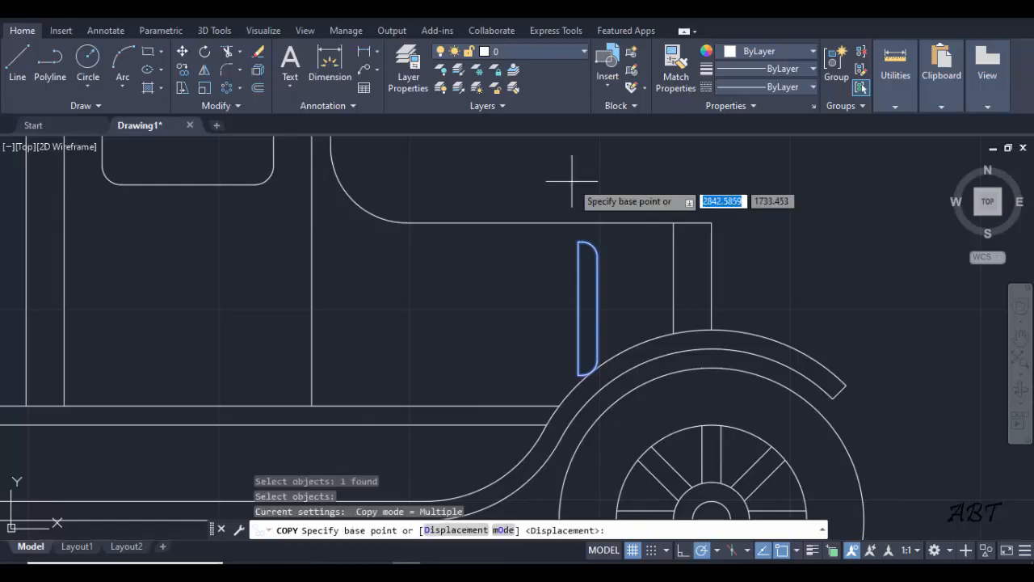
{"action": "left_click", "coordinate": [611, 173]}
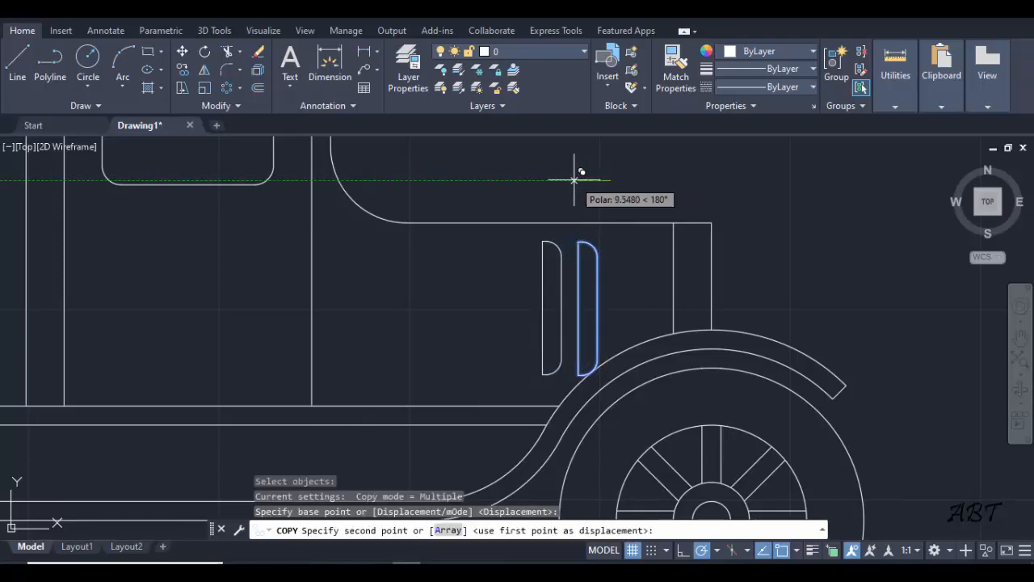
{"action": "type", "text": "10"}
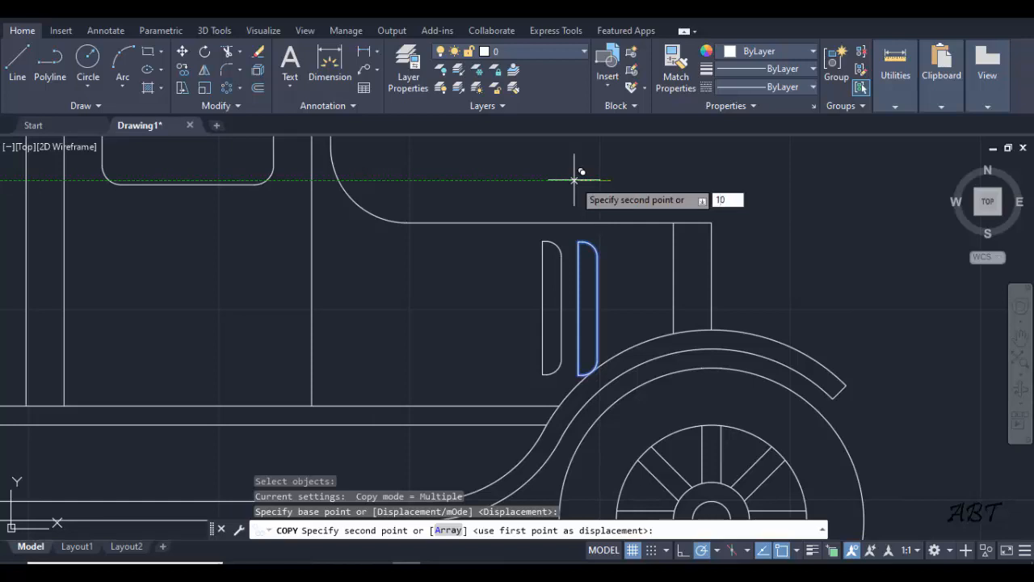
{"action": "key", "text": "Return"}
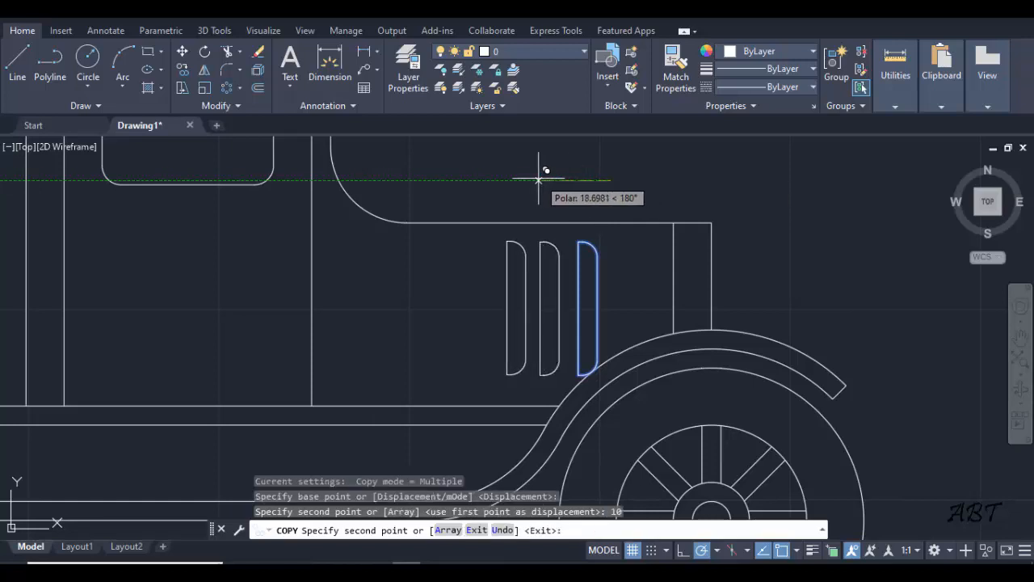
{"action": "type", "text": "20"}
{"action": "key", "text": "Return"}
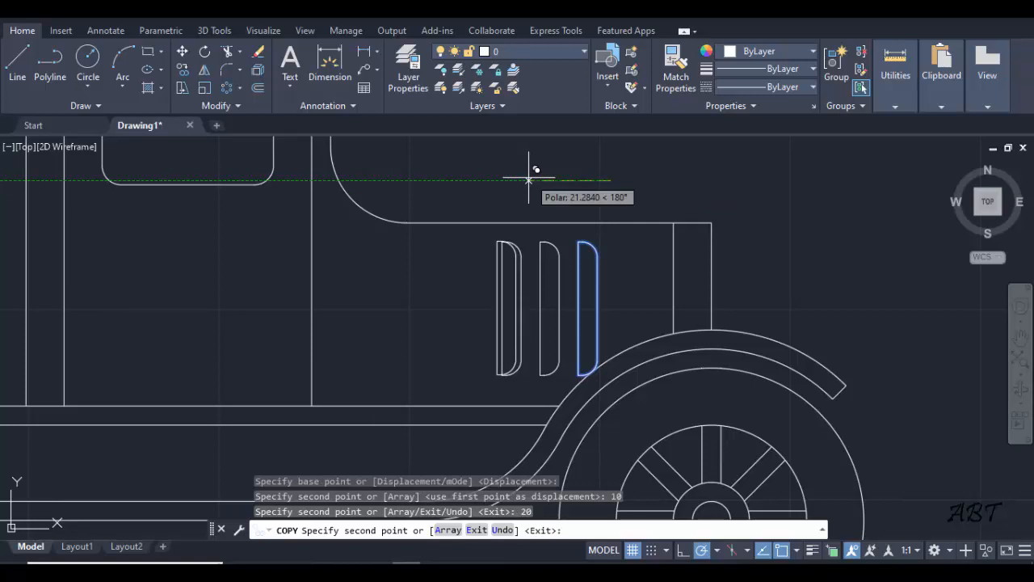
{"action": "type", "text": "30"}
{"action": "key", "text": "Return"}
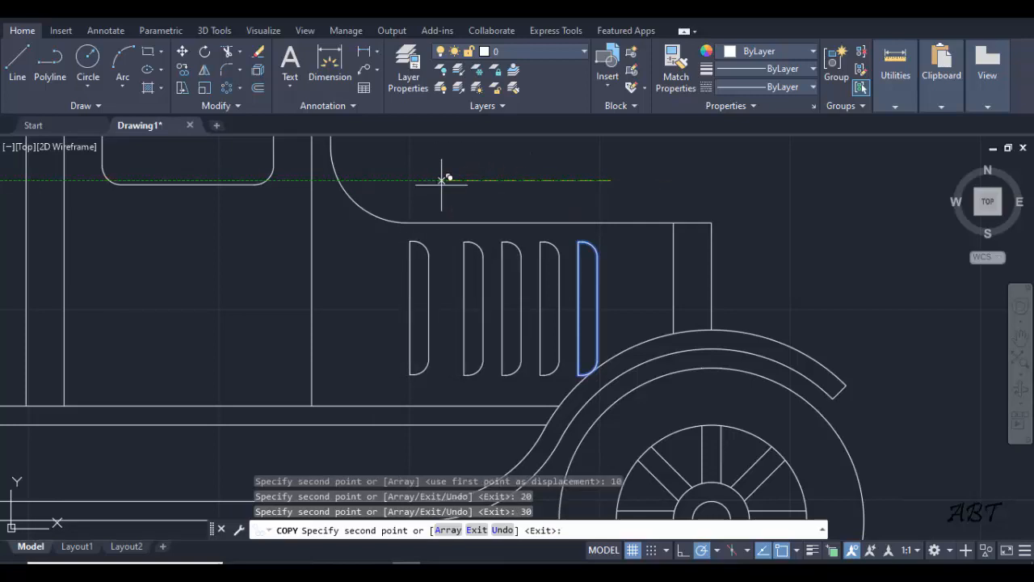
{"action": "type", "text": "40"}
{"action": "key", "text": "Return"}
{"action": "key", "text": "Return"}
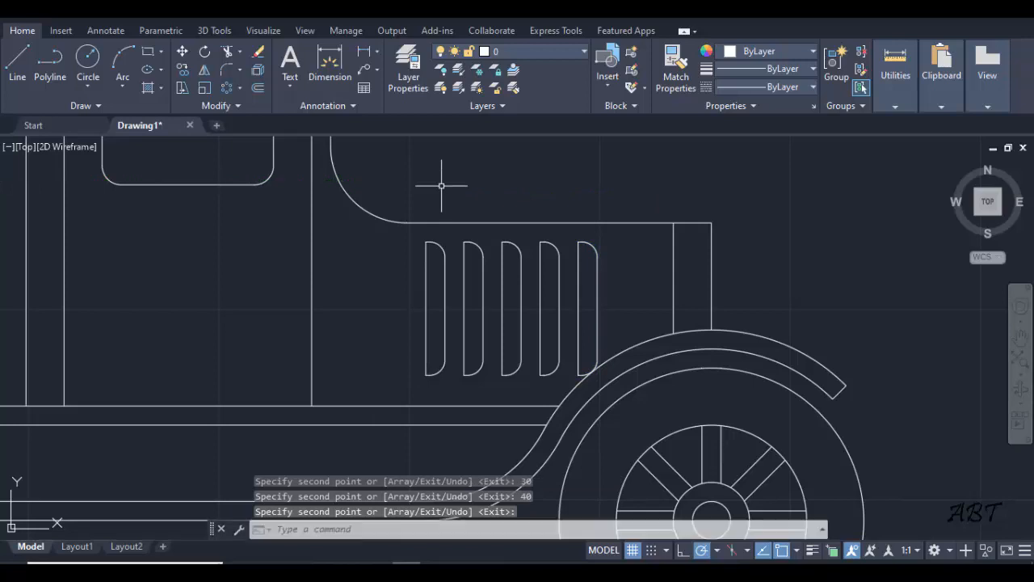
{"action": "key", "text": "ctrl+z"}
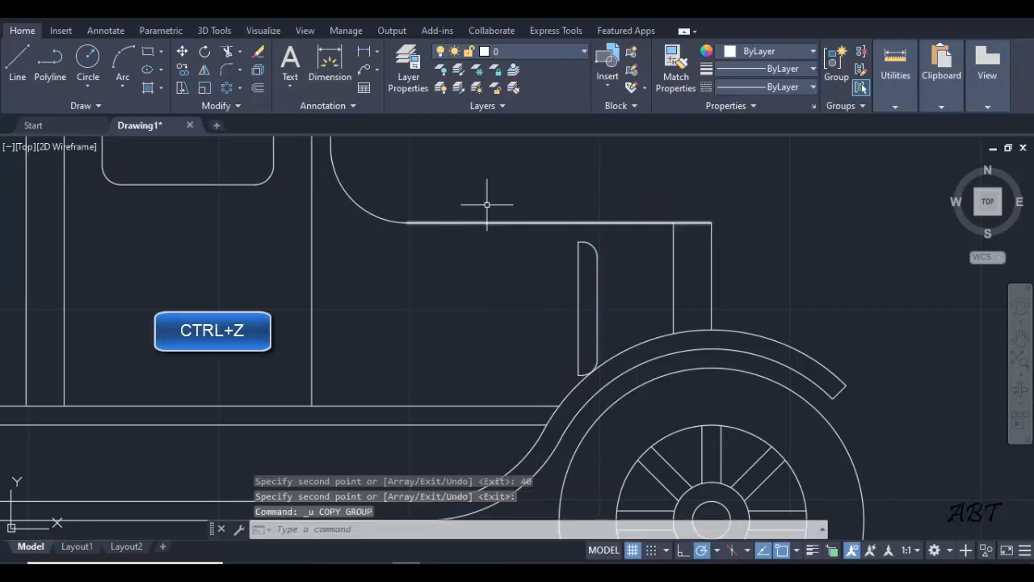
Step: Start a rectangular array of the rounded vent slot and set it to 1 row
{"action": "left_click", "coordinate": [239, 88]}
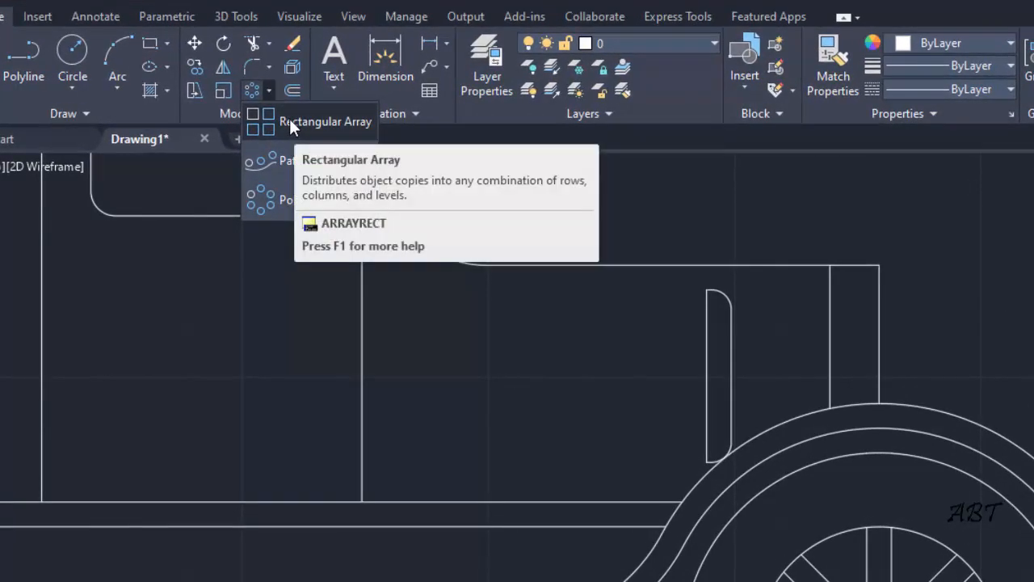
{"action": "left_click", "coordinate": [293, 120]}
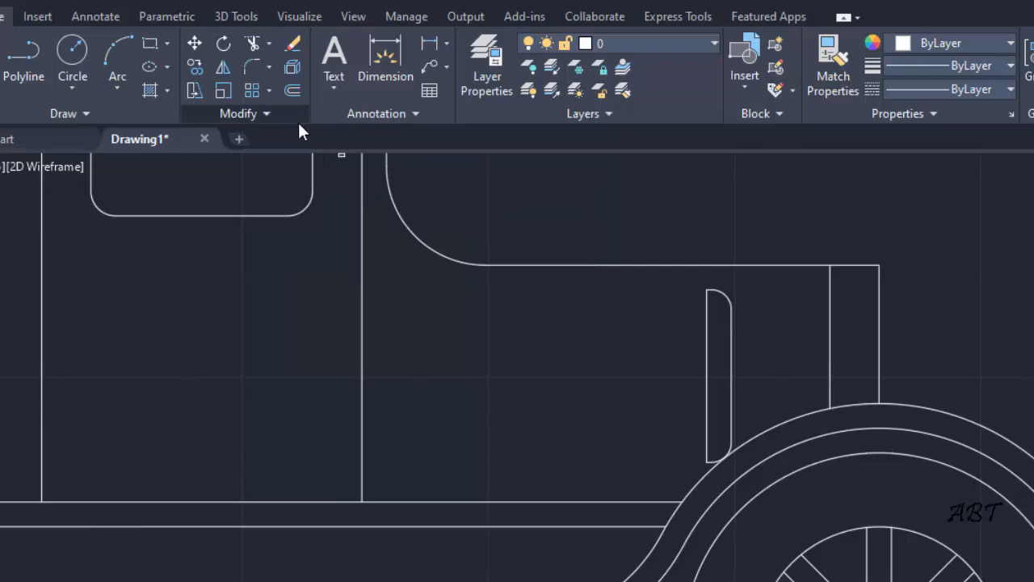
{"action": "left_click", "coordinate": [731, 345]}
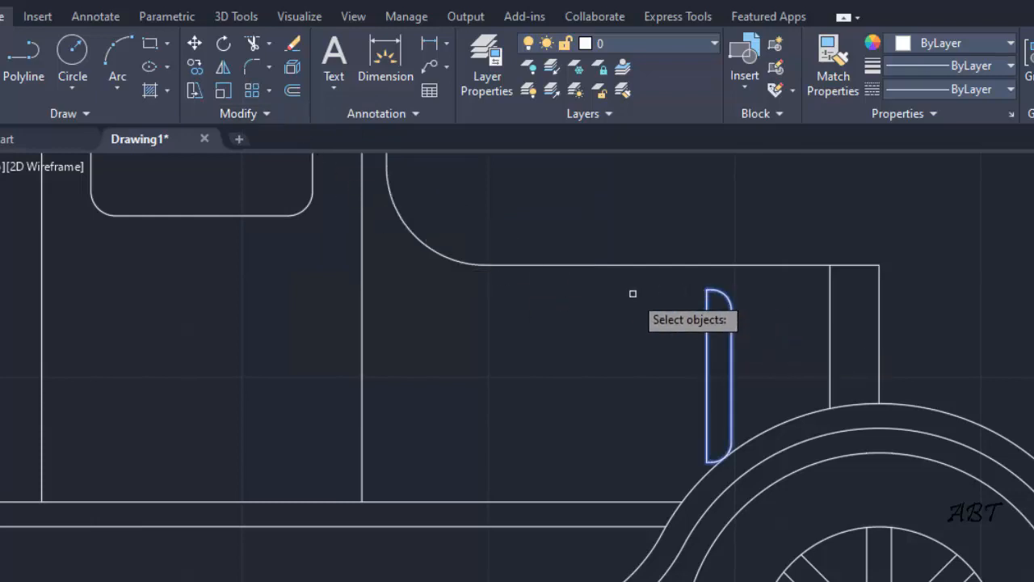
{"action": "key", "text": "Return"}
{"action": "scroll", "coordinate": [627, 304], "scroll_direction": "down", "scroll_amount": 3}
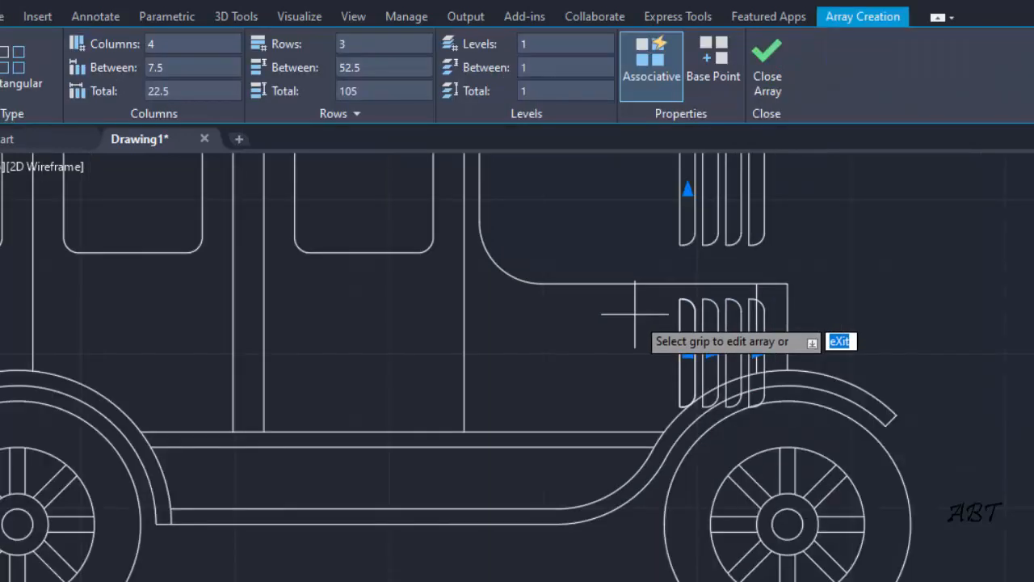
{"action": "mouse_move", "coordinate": [766, 288]}
{"action": "middle_mouse_down"}
{"action": "mouse_move", "coordinate": [738, 316]}
{"action": "mouse_move", "coordinate": [698, 397]}
{"action": "middle_mouse_up"}
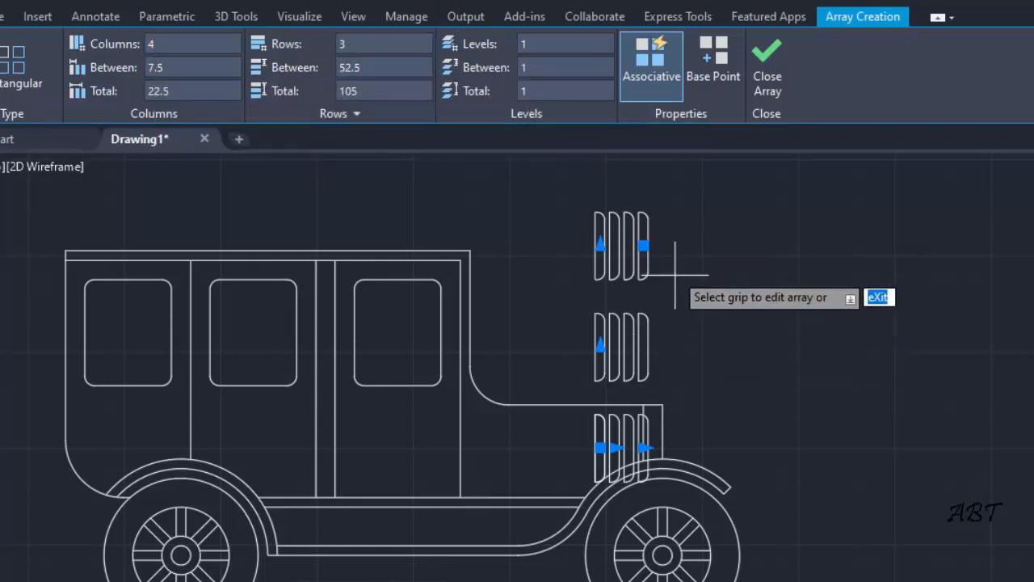
{"action": "left_click", "coordinate": [380, 43]}
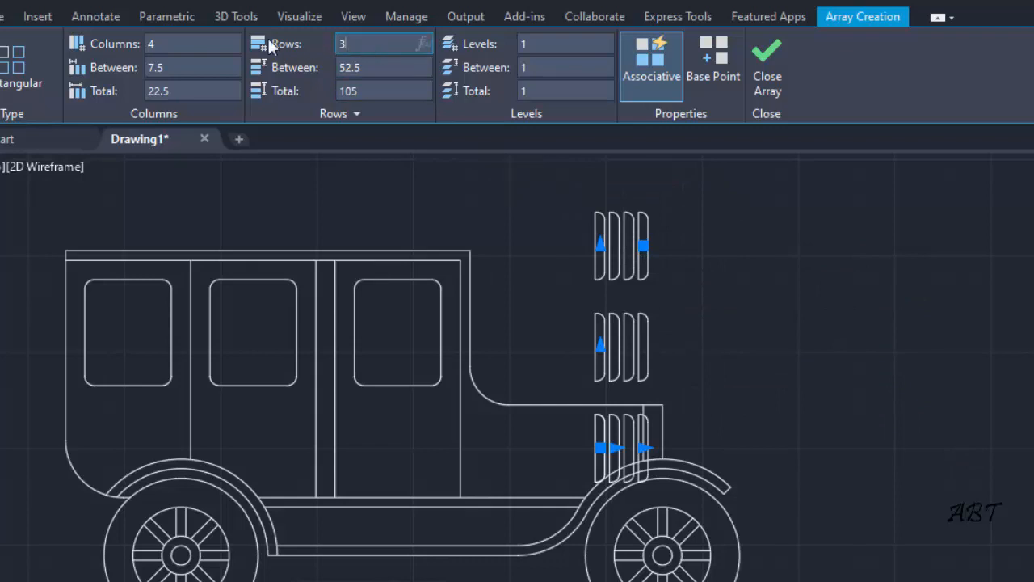
{"action": "type", "text": "1"}
{"action": "key", "text": "Return"}
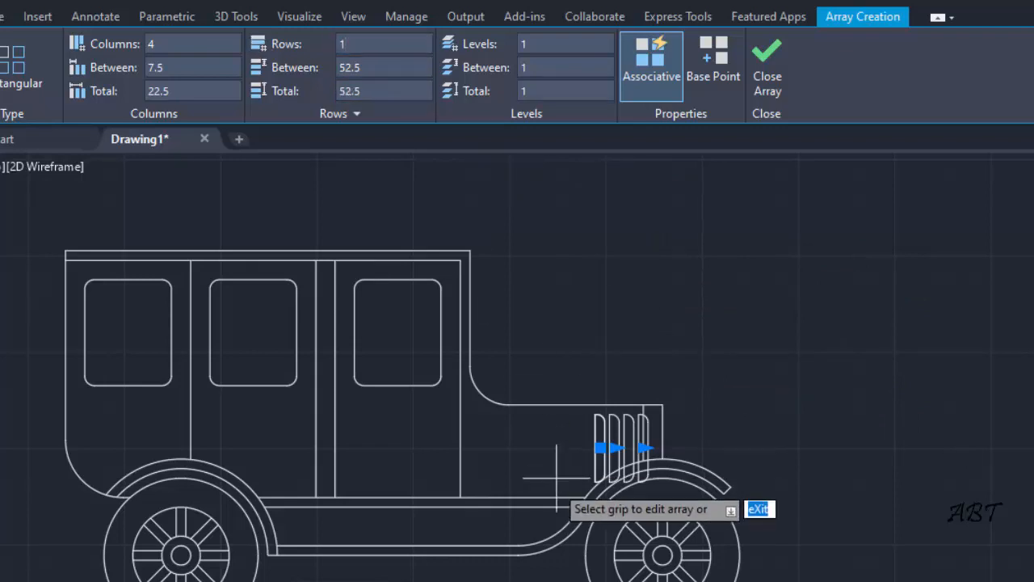
Step: Set the vent slot array to 5 columns with a column spacing of 10
{"action": "left_click", "coordinate": [162, 43]}
{"action": "type", "text": "5"}
{"action": "key", "text": "Return"}
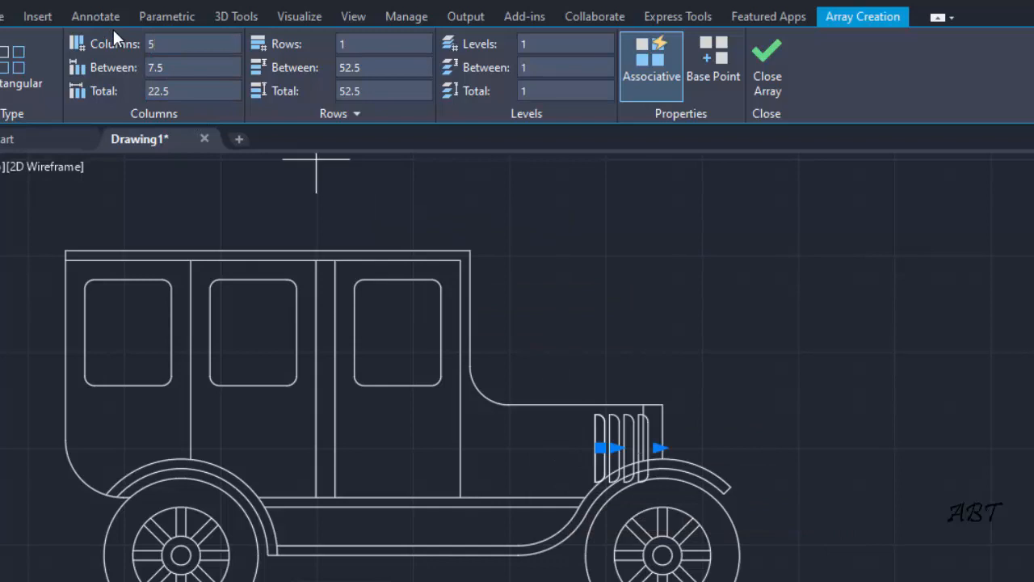
{"action": "left_click", "coordinate": [146, 67]}
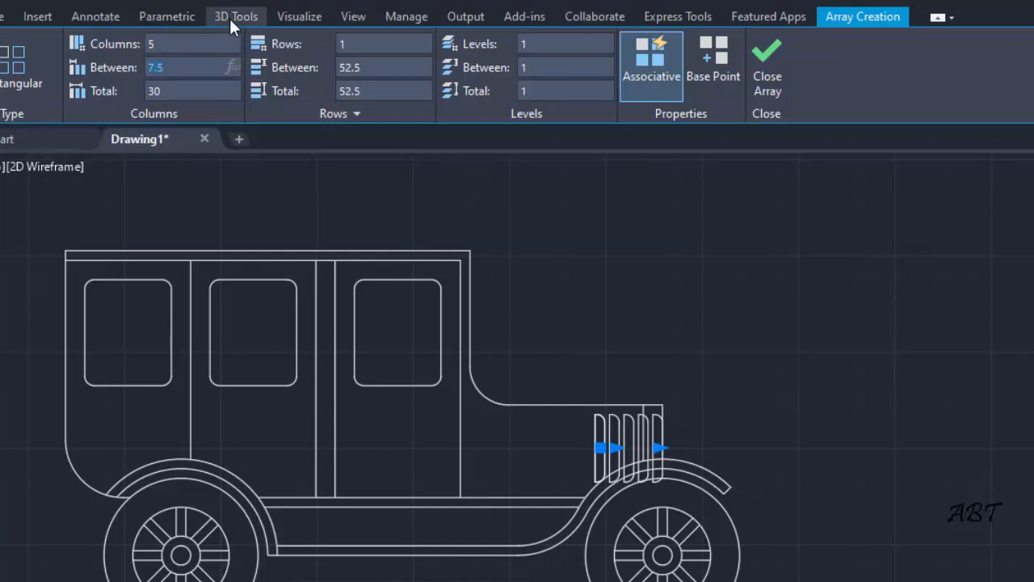
{"action": "type", "text": "10"}
{"action": "key", "text": "Return"}
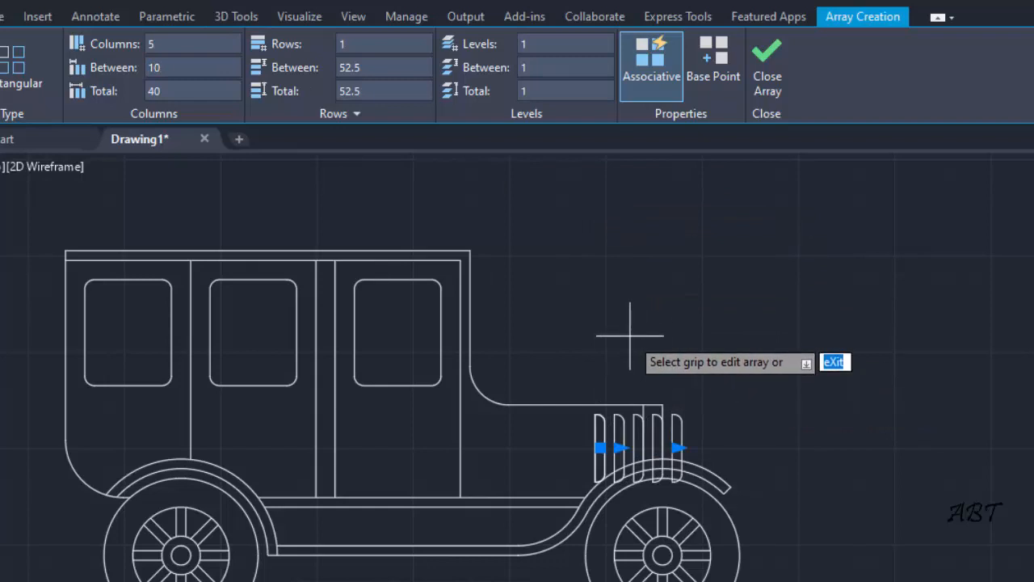
Step: Reverse the array toward the rear with a column spacing of -10 and finish the array
{"action": "left_click", "coordinate": [162, 68]}
{"action": "type", "text": "-"}
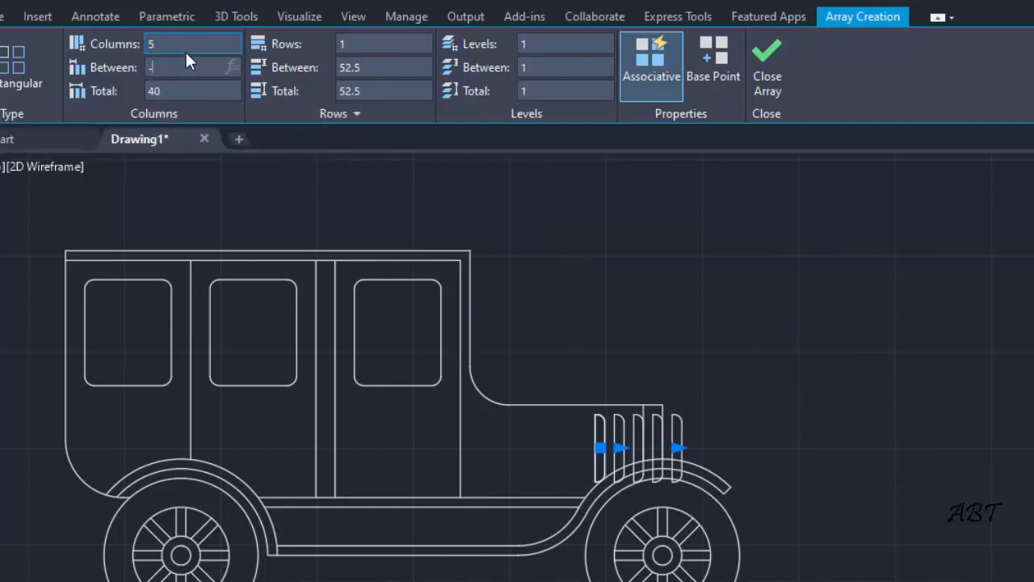
{"action": "type", "text": "10"}
{"action": "key", "text": "Return"}
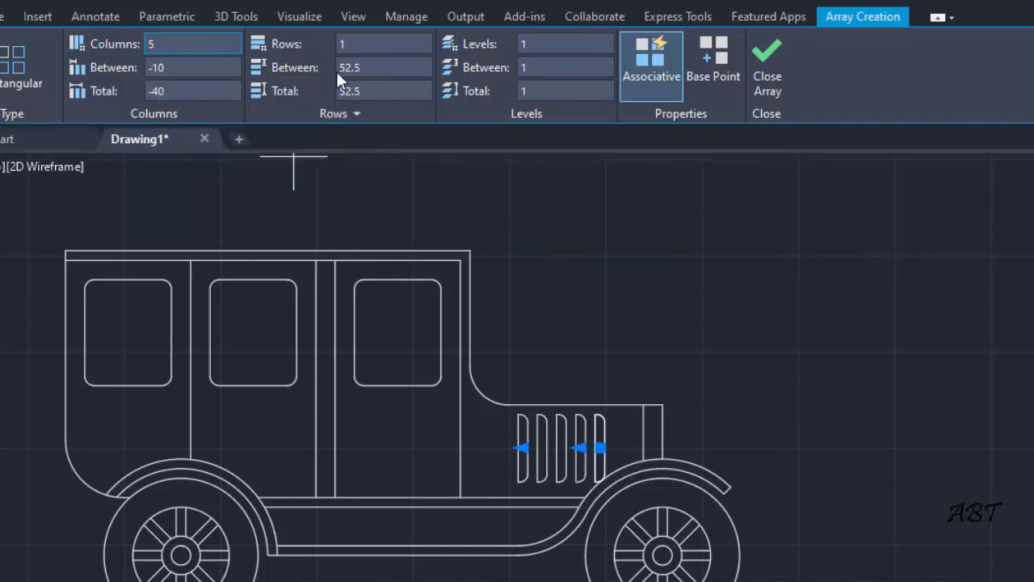
{"action": "left_click", "coordinate": [766, 53]}
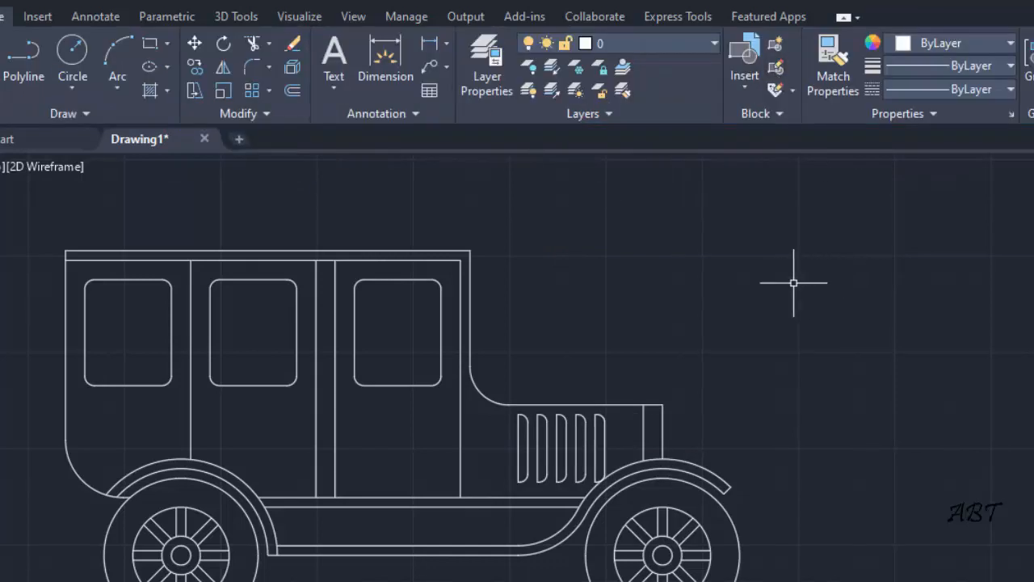
{"action": "scroll", "coordinate": [793, 283], "scroll_direction": "down", "scroll_amount": 2}
{"action": "mouse_move", "coordinate": [789, 286]}
{"action": "middle_mouse_down"}
{"action": "mouse_move", "coordinate": [778, 293]}
{"action": "mouse_move", "coordinate": [833, 288]}
{"action": "middle_mouse_up"}
{"action": "scroll", "coordinate": [833, 291], "scroll_direction": "up", "scroll_amount": 2}
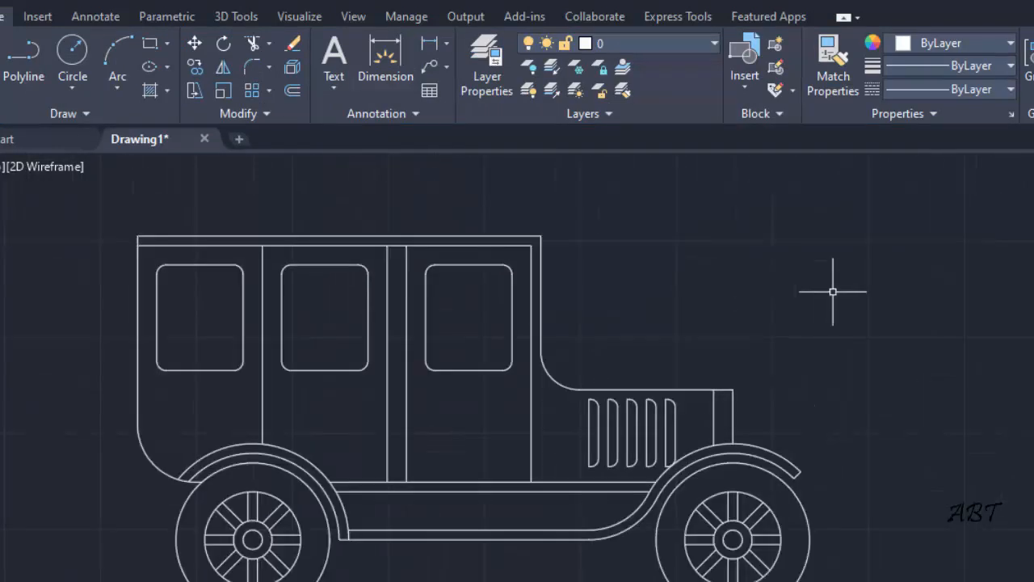
{"action": "scroll", "coordinate": [833, 293], "scroll_direction": "down", "scroll_amount": 1}
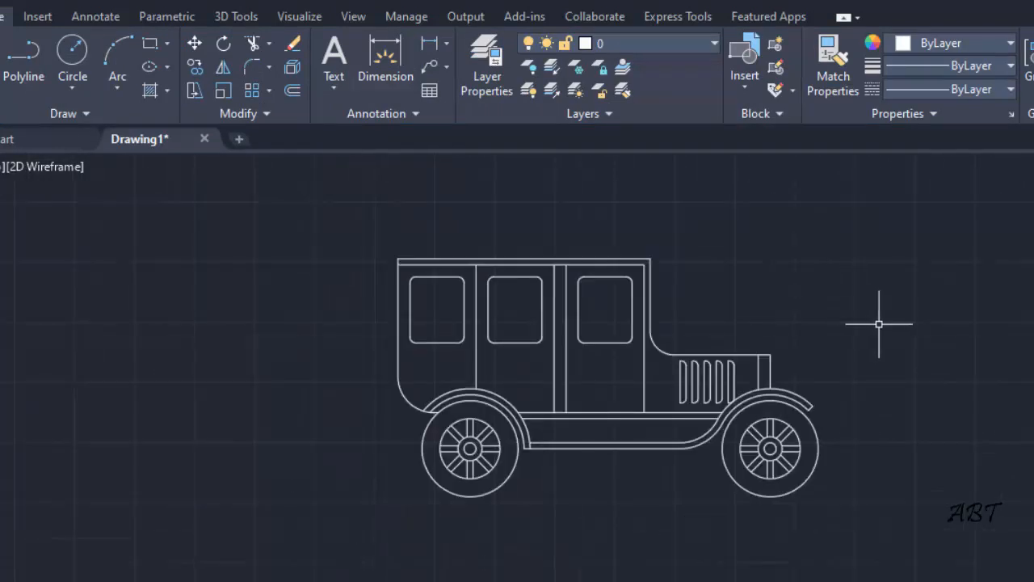